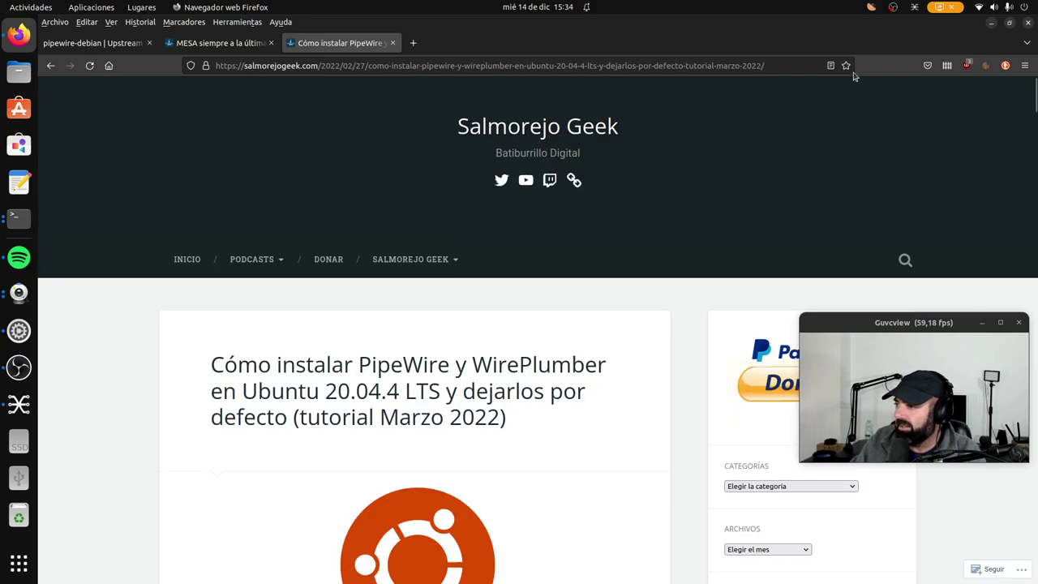
- Bookmark the tutorial page about installing PipeWire and WirePlumber on Ubuntu 20.04.4 LTS
{"action": "left_click", "coordinate": [846, 66]}
{"action": "left_click", "coordinate": [816, 337]}
- Review the tutorial's sections on adding the PPAs, installing PipeWire and WirePlumber, and enabling their services by default
{"action": "scroll", "coordinate": [466, 338], "scroll_direction": "down", "scroll_amount": 6}
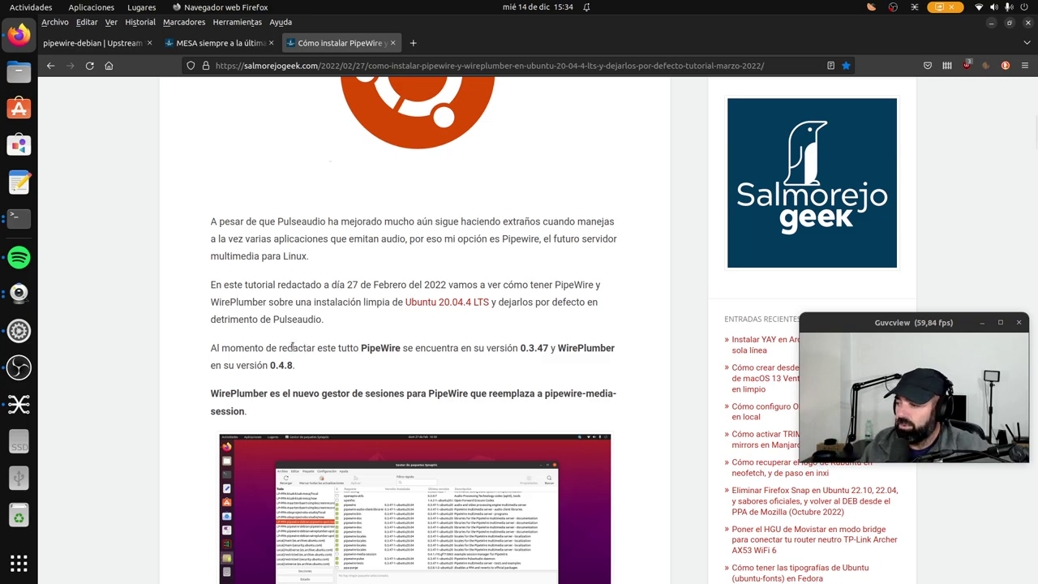
{"action": "scroll", "coordinate": [284, 341], "scroll_direction": "down", "scroll_amount": 10}
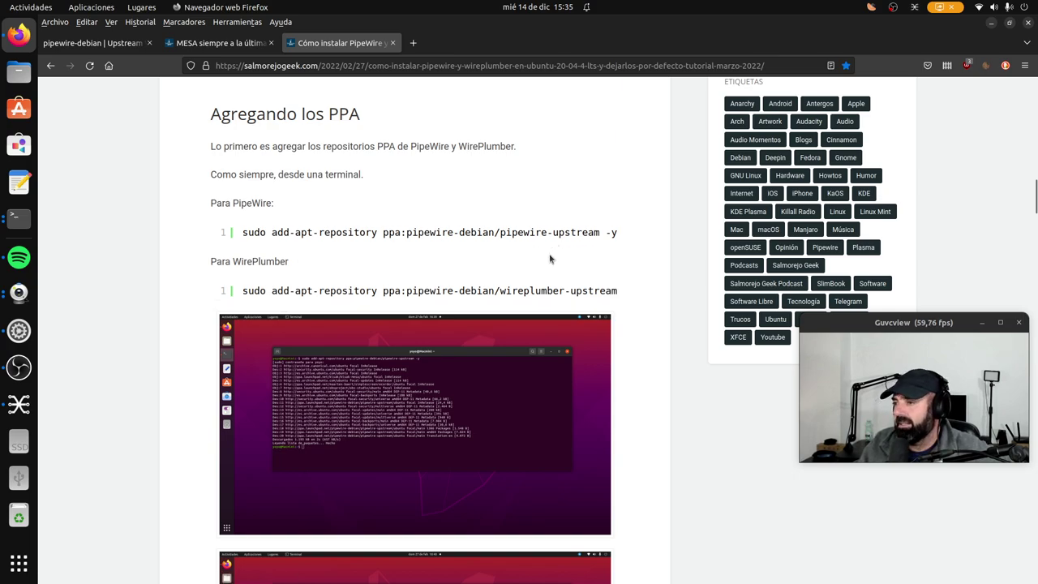
{"action": "scroll", "coordinate": [328, 228], "scroll_direction": "up", "scroll_amount": 2}
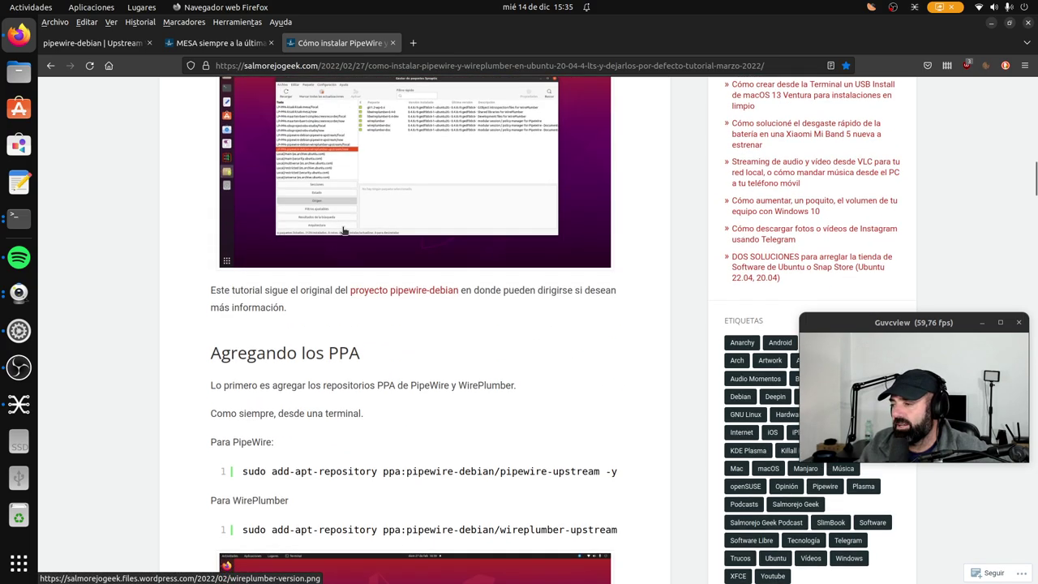
{"action": "scroll", "coordinate": [340, 231], "scroll_direction": "down", "scroll_amount": 1}
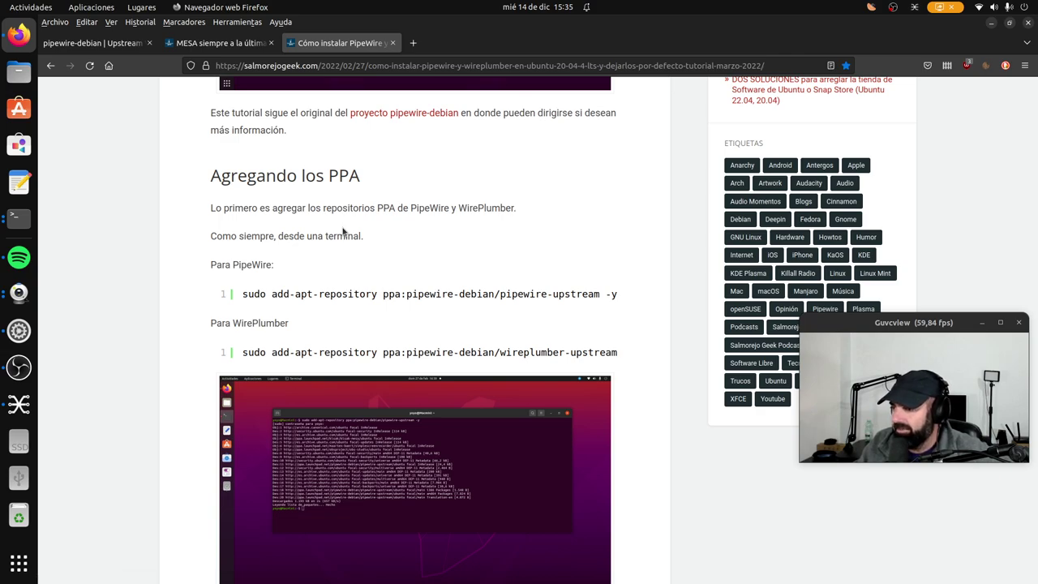
{"action": "scroll", "coordinate": [343, 233], "scroll_direction": "down", "scroll_amount": 4}
{"action": "scroll", "coordinate": [500, 306], "scroll_direction": "up", "scroll_amount": 4}
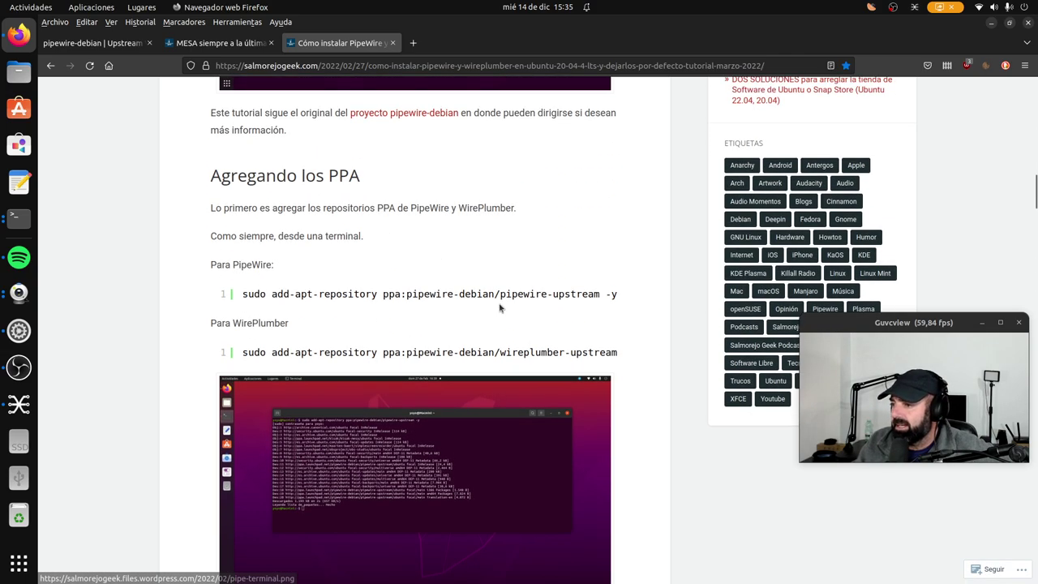
{"action": "scroll", "coordinate": [508, 312], "scroll_direction": "down", "scroll_amount": 10}
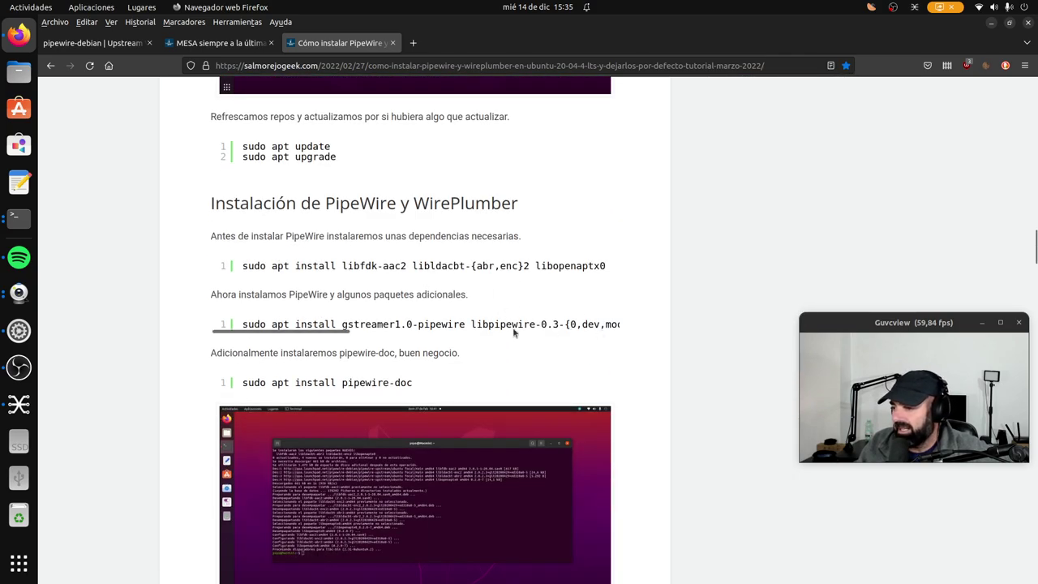
{"action": "scroll", "coordinate": [514, 329], "scroll_direction": "down", "scroll_amount": 13}
{"action": "scroll", "coordinate": [512, 318], "scroll_direction": "down", "scroll_amount": 4}
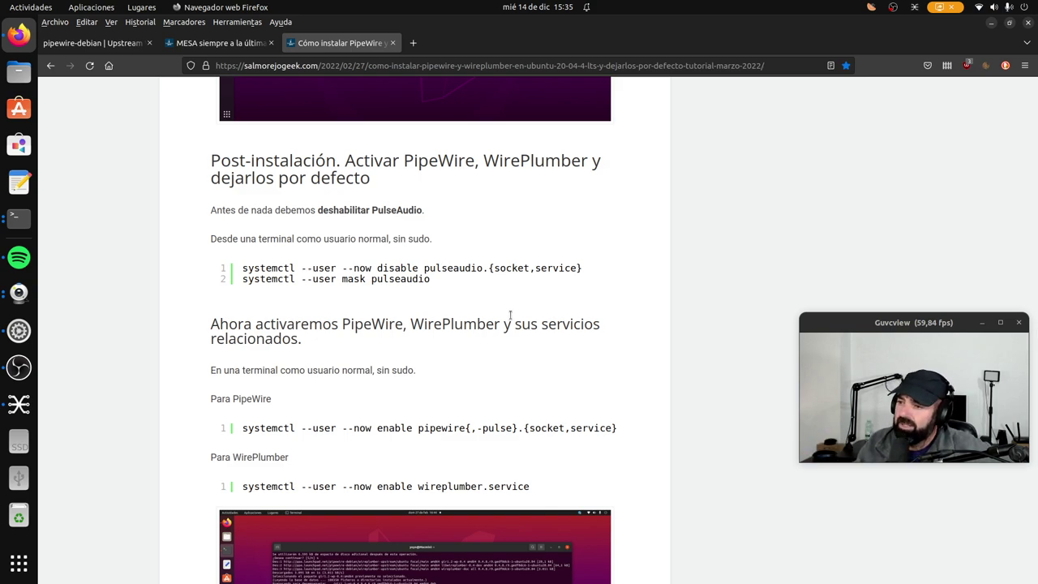
{"action": "scroll", "coordinate": [510, 314], "scroll_direction": "down", "scroll_amount": 1}
{"action": "scroll", "coordinate": [293, 275], "scroll_direction": "up", "scroll_amount": 1}
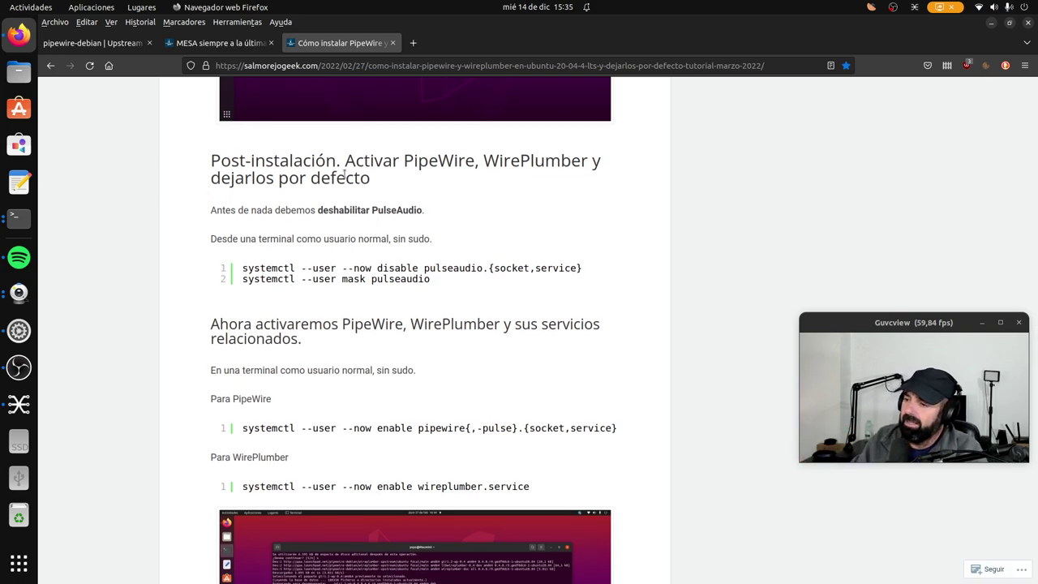
{"action": "scroll", "coordinate": [346, 174], "scroll_direction": "up", "scroll_amount": 1}
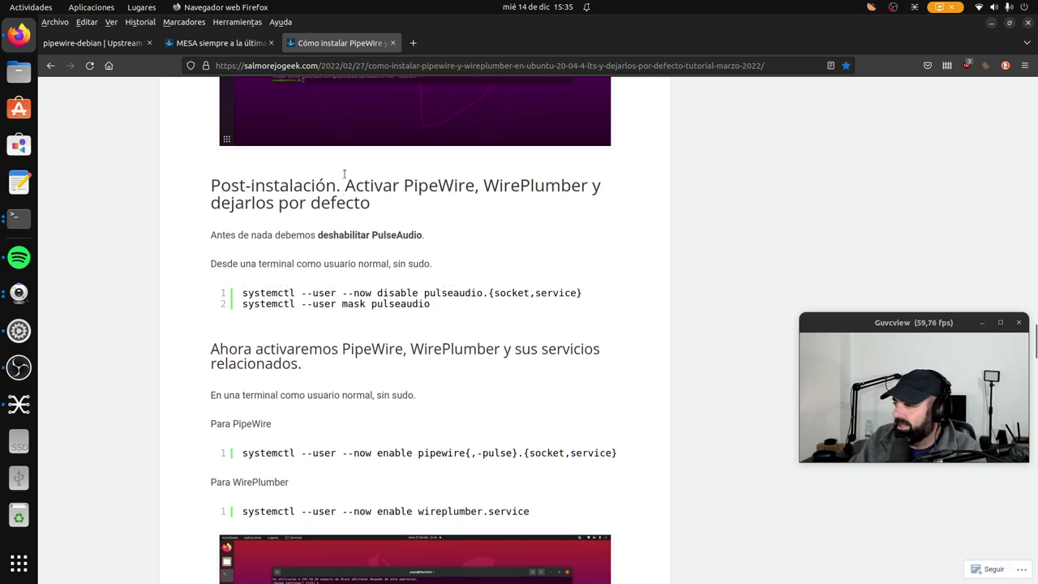
{"action": "scroll", "coordinate": [369, 285], "scroll_direction": "down", "scroll_amount": 10}
{"action": "scroll", "coordinate": [368, 284], "scroll_direction": "up", "scroll_amount": 15}
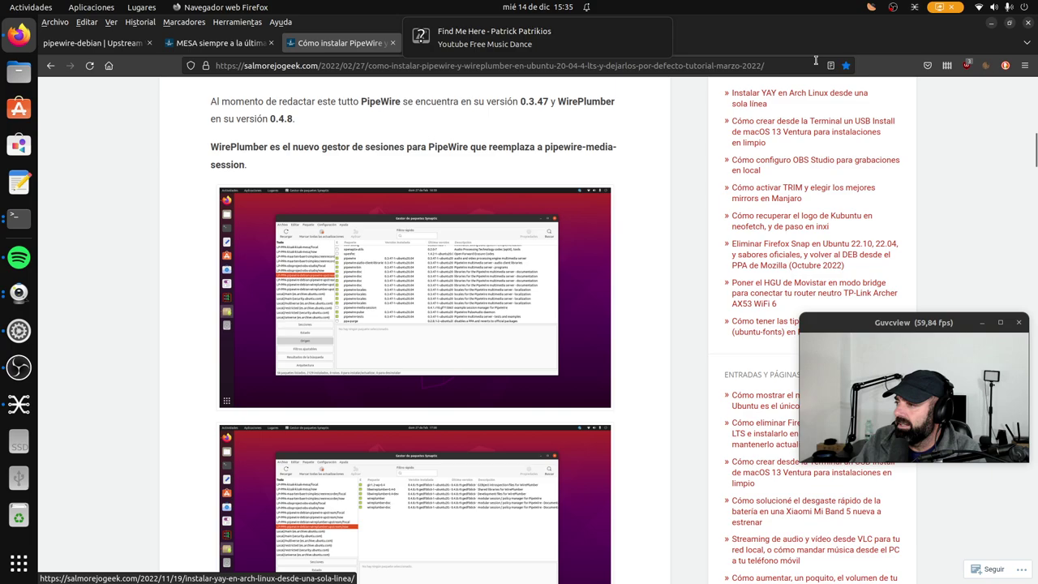
- Minimize the browser and browse to the etc/apt folder of the Ubuntu file system in the file manager
{"action": "left_click", "coordinate": [991, 23]}
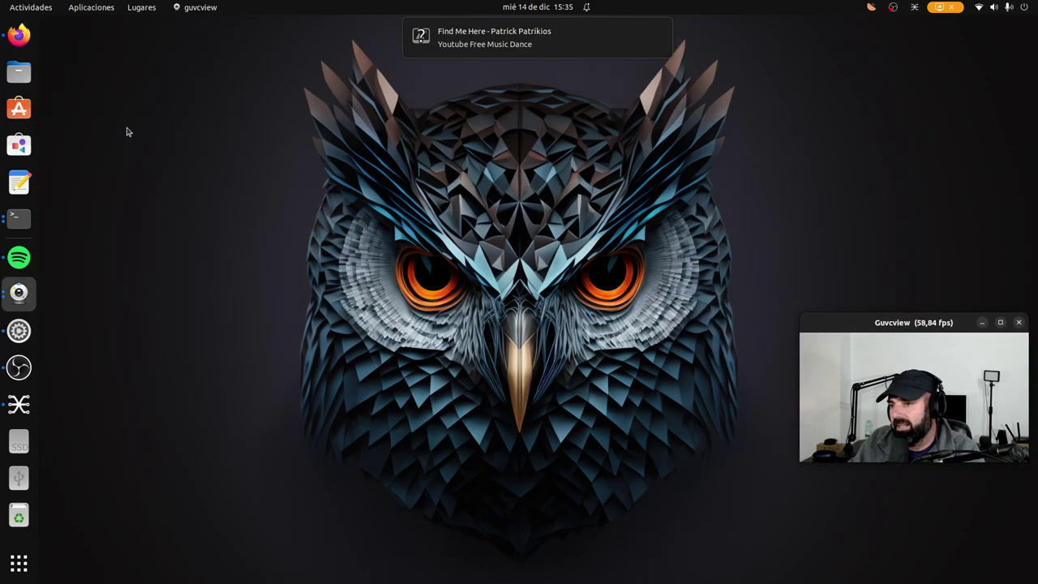
{"action": "left_click", "coordinate": [18, 72]}
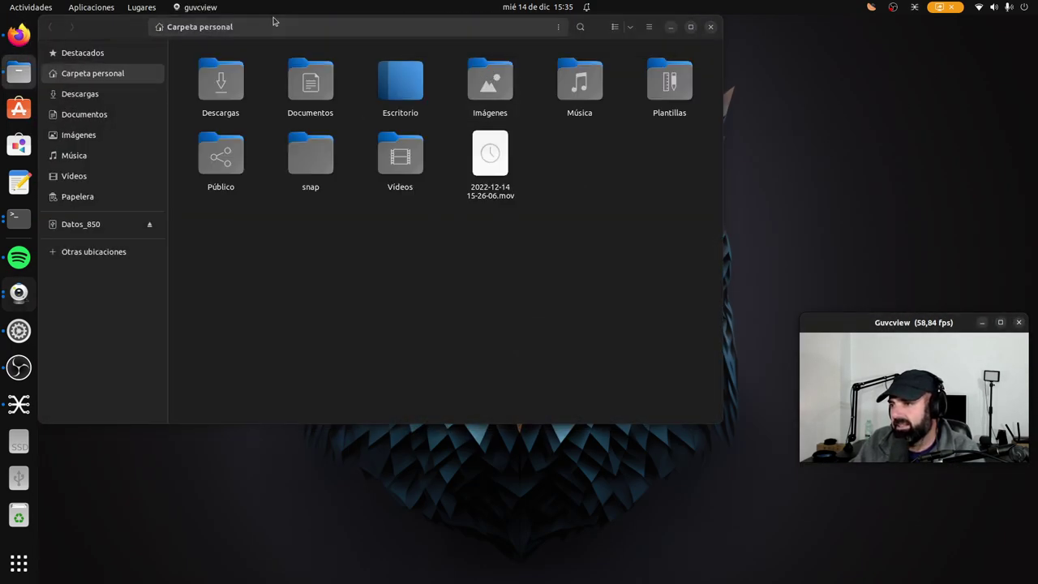
{"action": "left_click", "coordinate": [183, 345]}
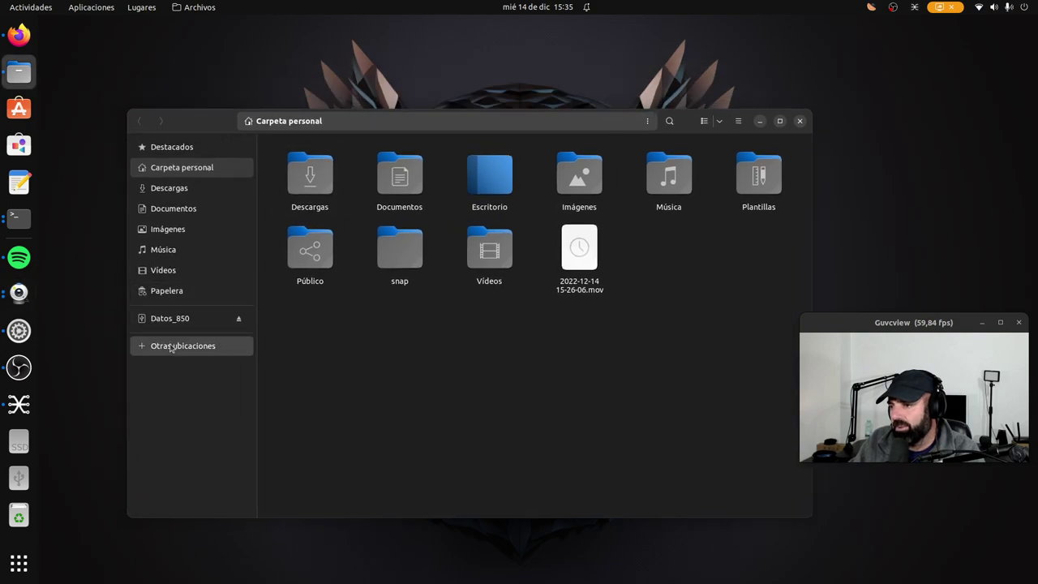
{"action": "left_click", "coordinate": [321, 170]}
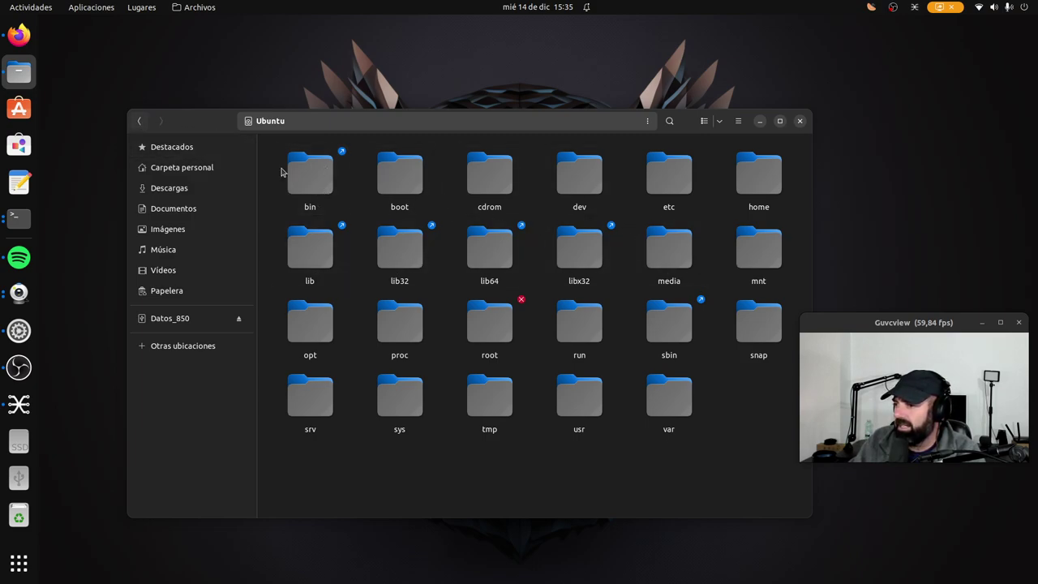
{"action": "double_click", "coordinate": [670, 173]}
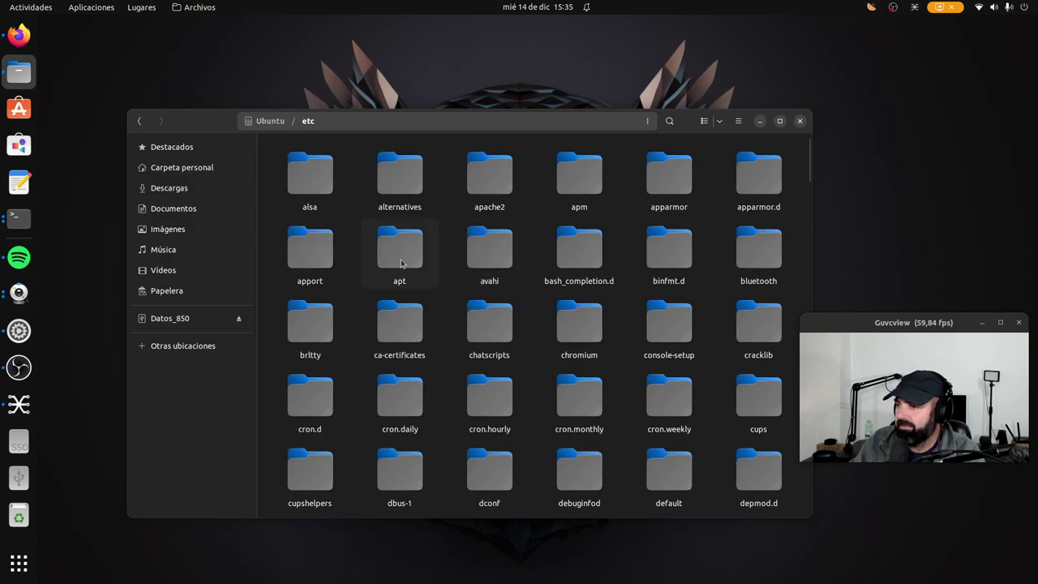
{"action": "double_click", "coordinate": [386, 249]}
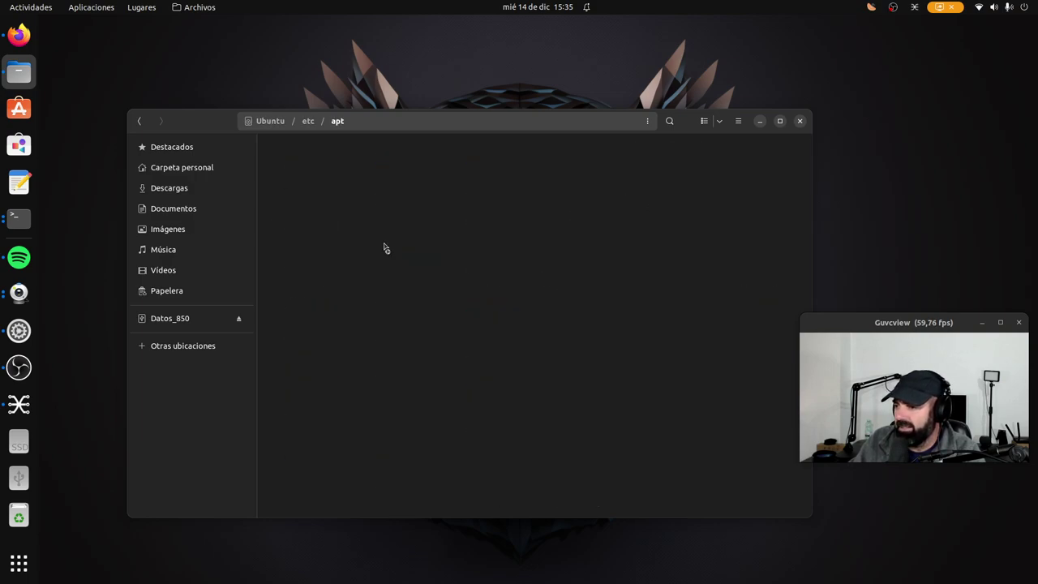
{"action": "left_click_drag", "start_coordinate": [564, 126], "coordinate": [482, 76]}
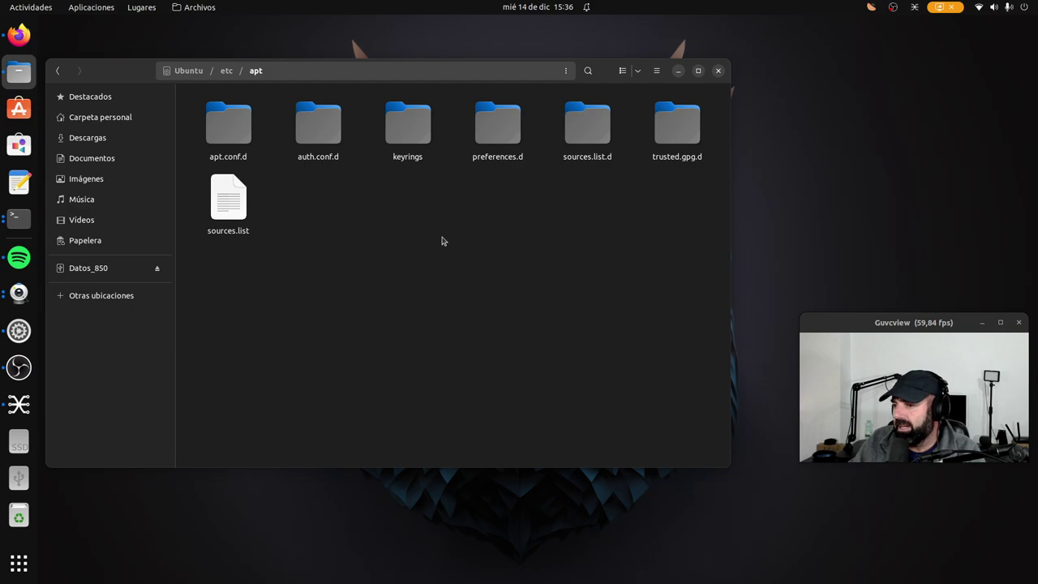
- Examine the repository key files in the trusted.gpg.d folder and close the file manager
{"action": "double_click", "coordinate": [673, 138]}
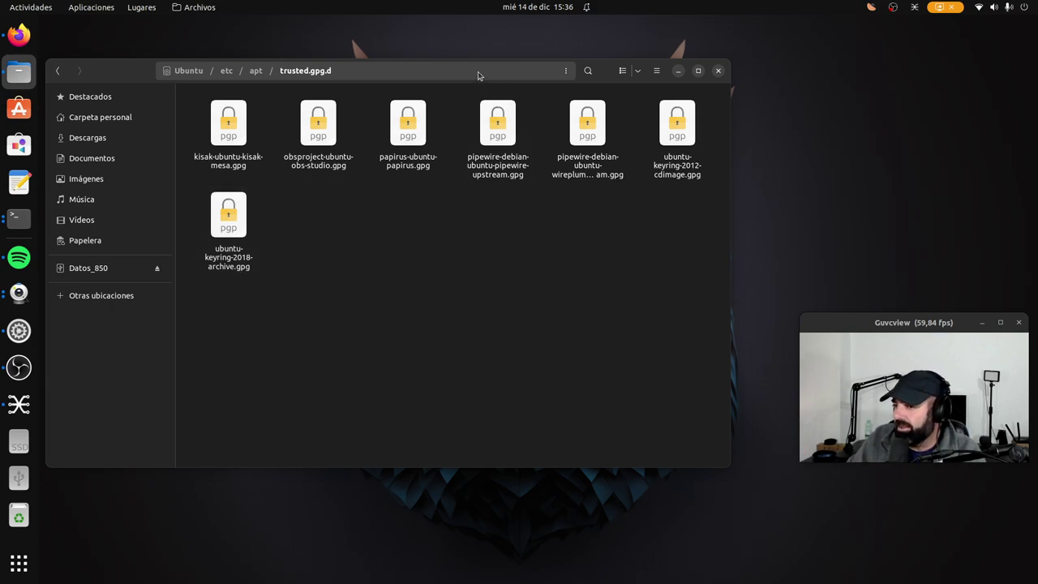
{"action": "left_click_drag", "start_coordinate": [478, 75], "coordinate": [564, 90]}
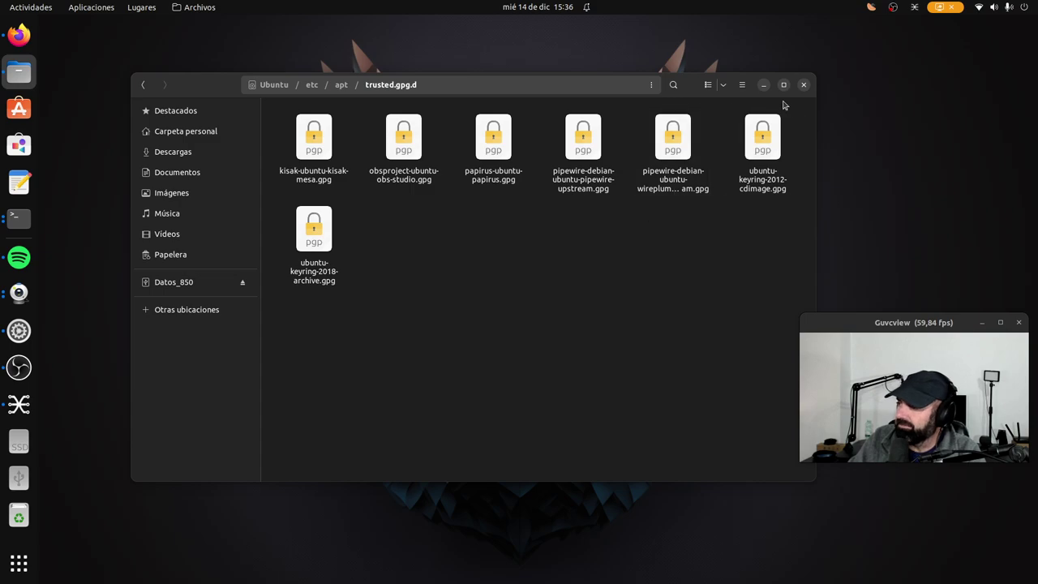
{"action": "left_click", "coordinate": [804, 86]}
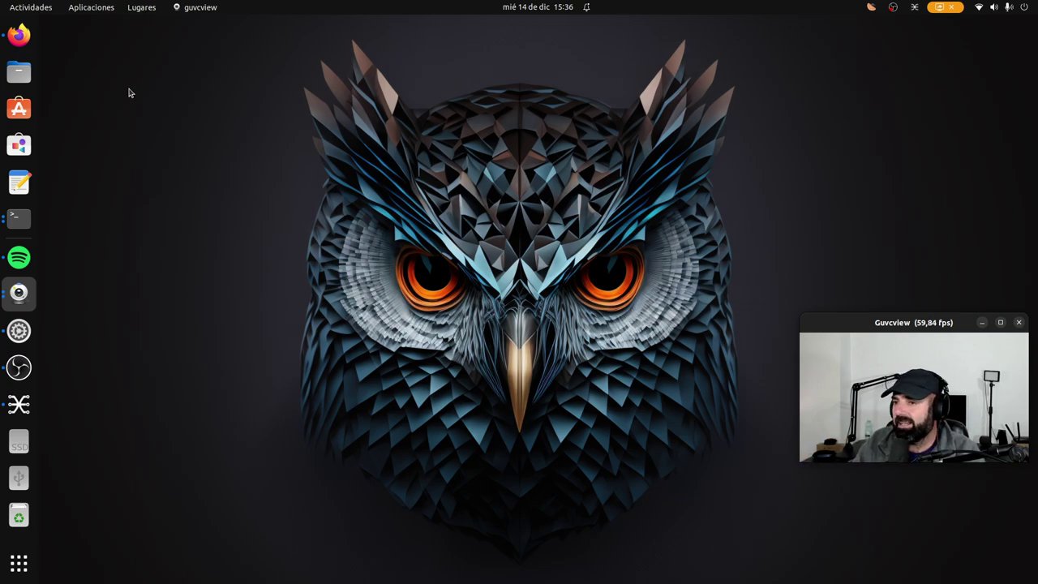
- Search the installed applications for "sy", launch the Synaptic package manager and authenticate with the account password
{"action": "left_click", "coordinate": [33, 8]}
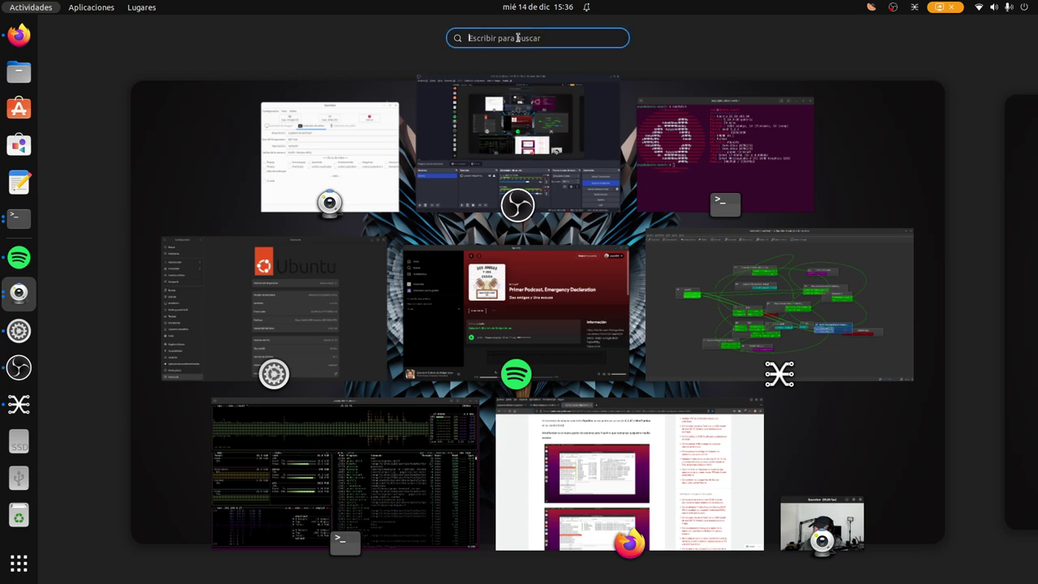
{"action": "type", "text": "sy"}
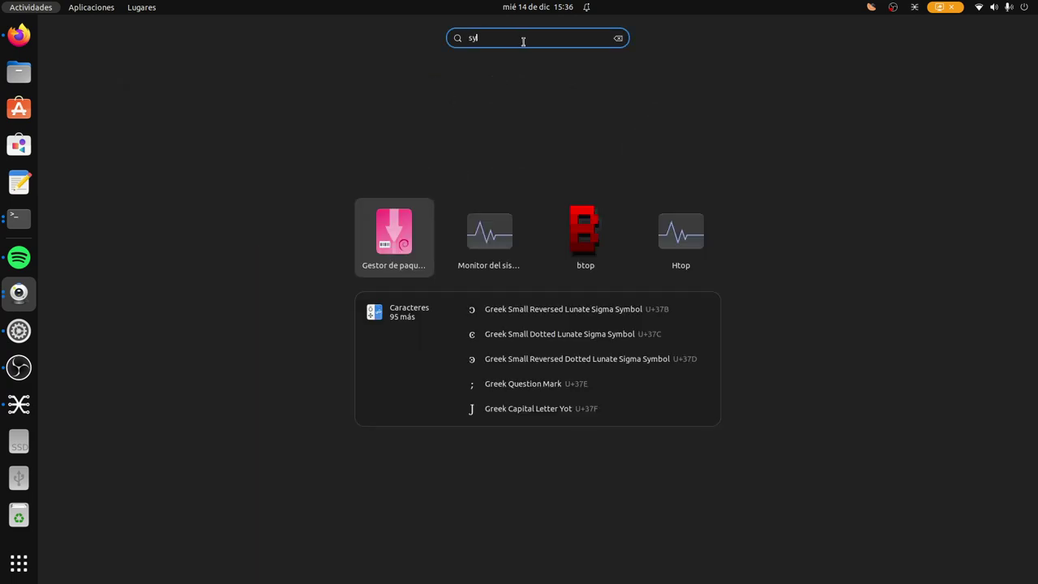
{"action": "left_click", "coordinate": [398, 228]}
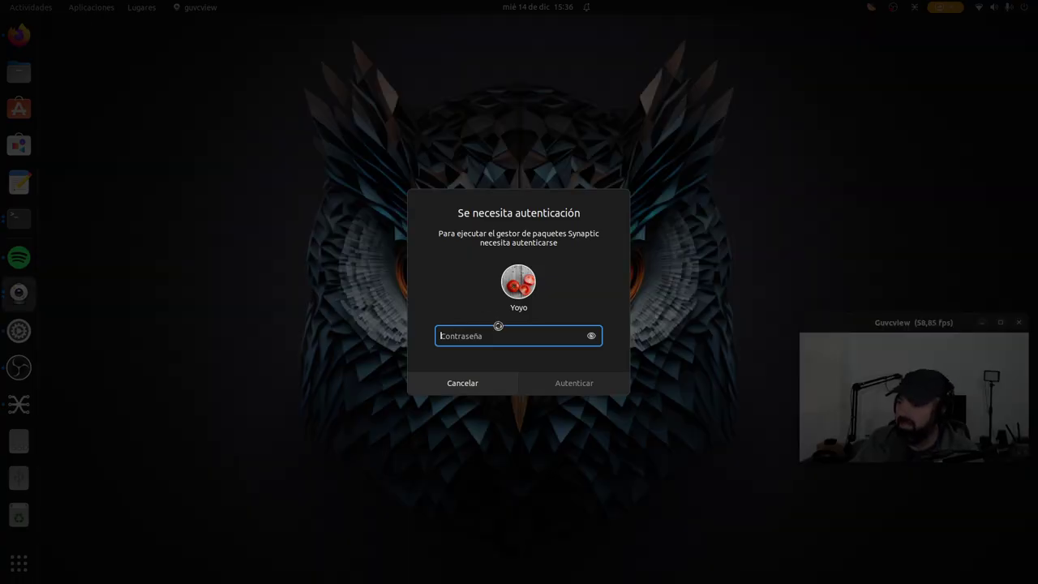
{"action": "type", "text": "••"}
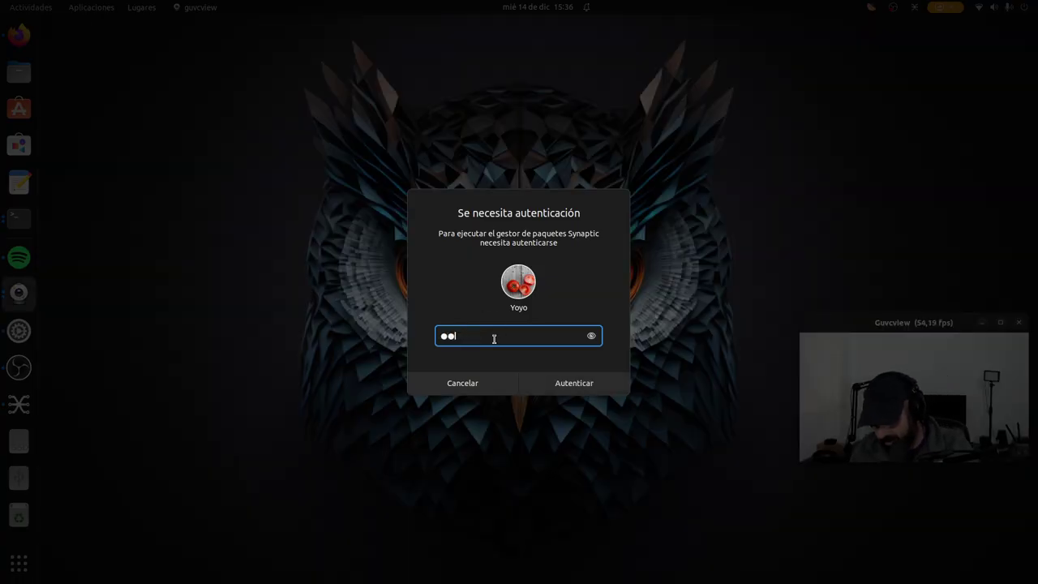
{"action": "type", "text": "•••••"}
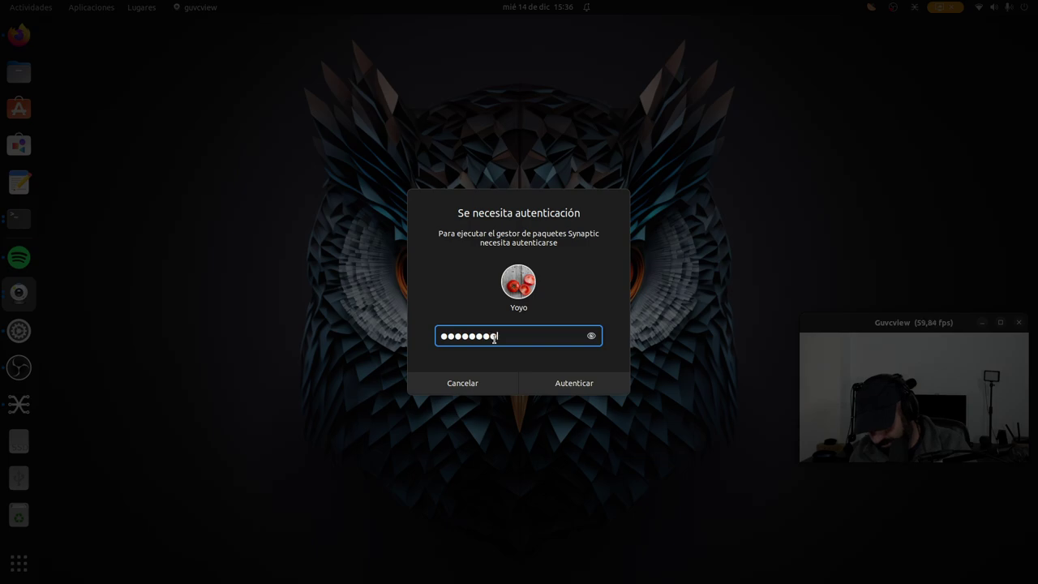
{"action": "key", "text": "Return"}
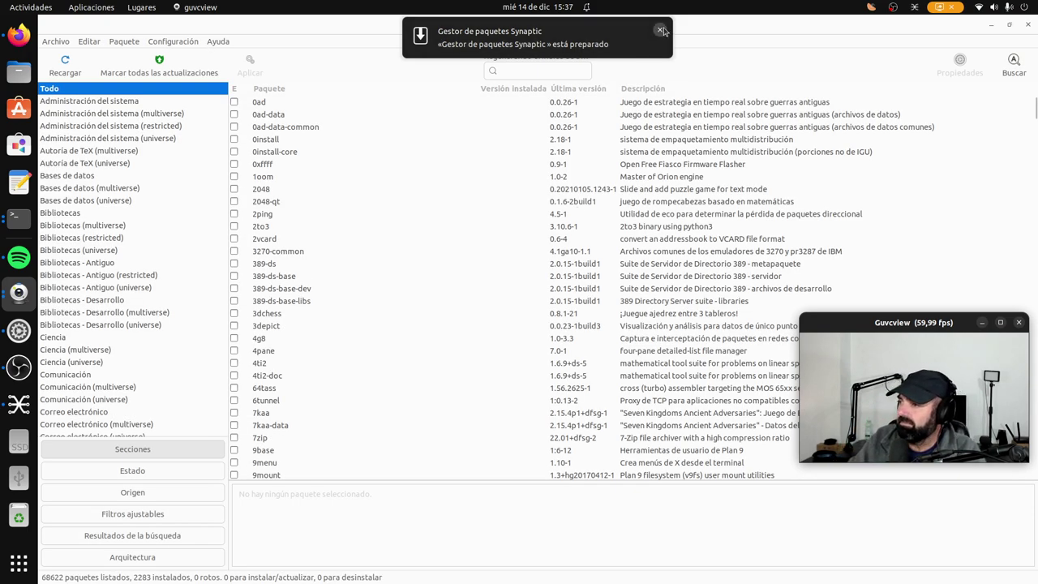
- Filter the Synaptic package list by "pipewire" and slightly enlarge the package list area
{"action": "left_click", "coordinate": [534, 70]}
{"action": "left_click", "coordinate": [533, 70]}
{"action": "type", "text": "p"}
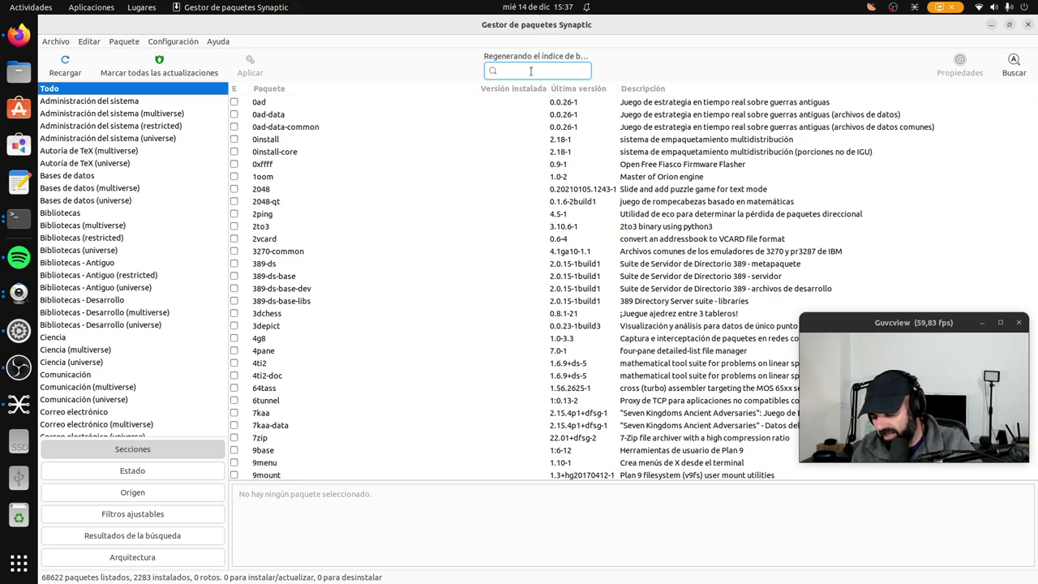
{"action": "type", "text": "ipe"}
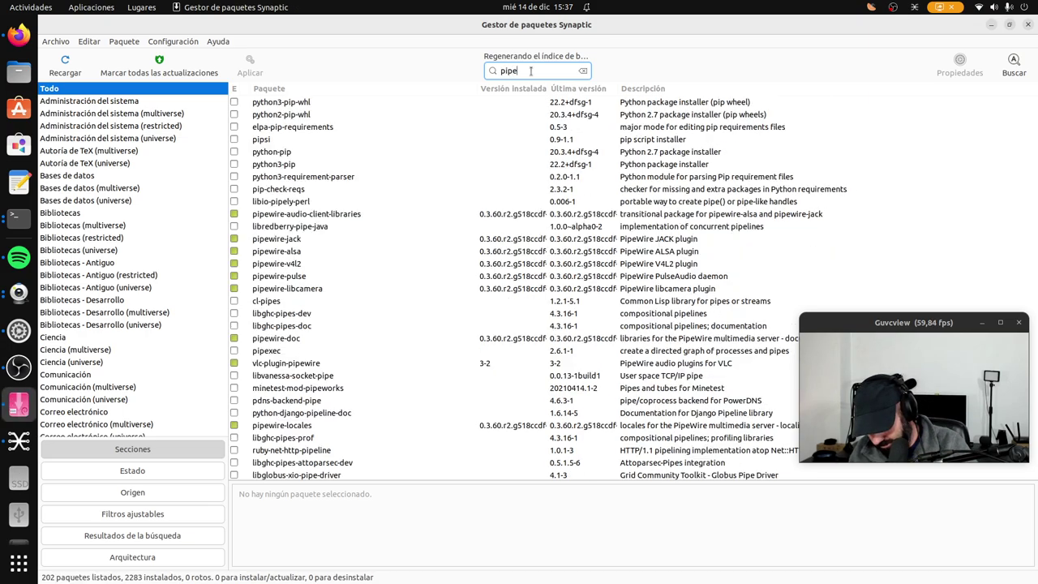
{"action": "type", "text": "wire"}
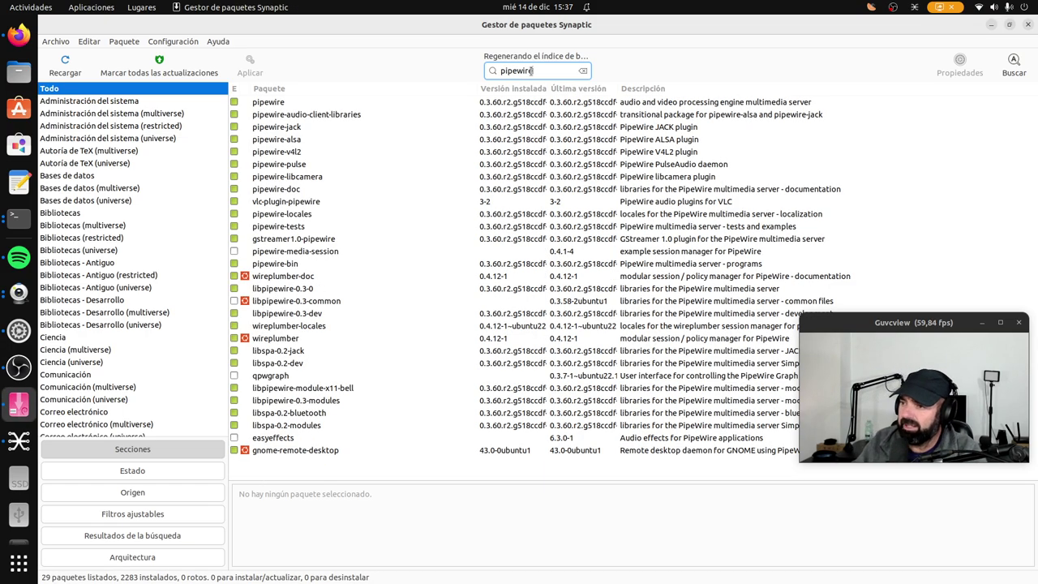
{"action": "left_click_drag", "start_coordinate": [532, 484], "coordinate": [532, 491]}
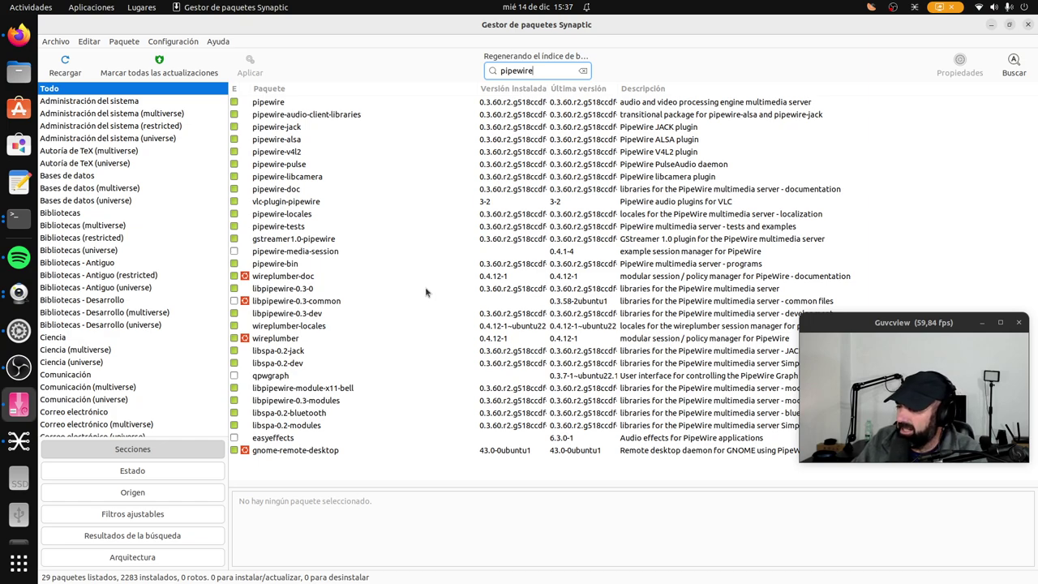
- Open the properties of the pipewire package and check its dependencies and its common details, including the installed and latest versions
{"action": "left_click", "coordinate": [274, 104]}
{"action": "right_click", "coordinate": [274, 103]}
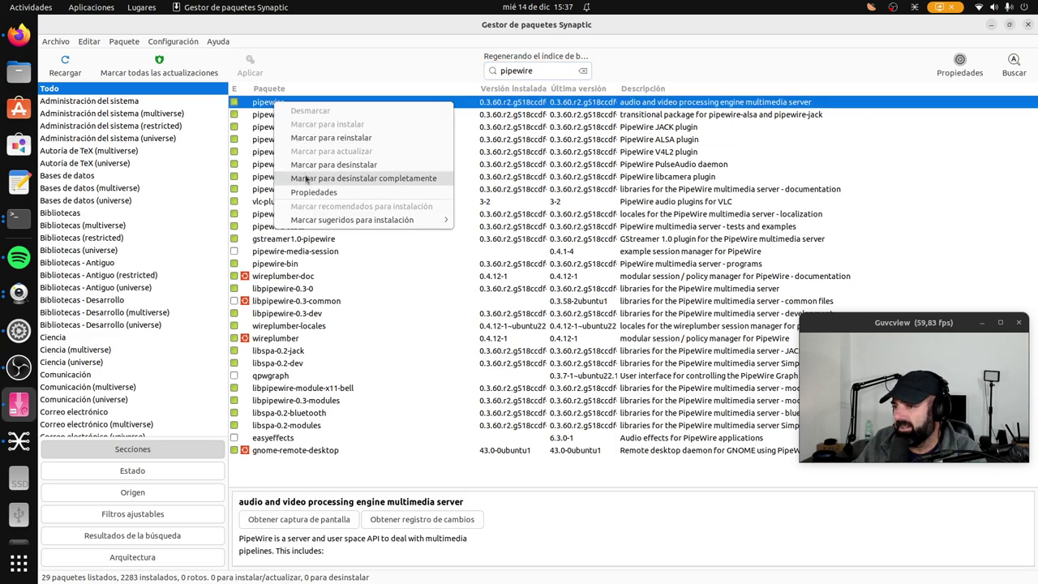
{"action": "left_click", "coordinate": [327, 194]}
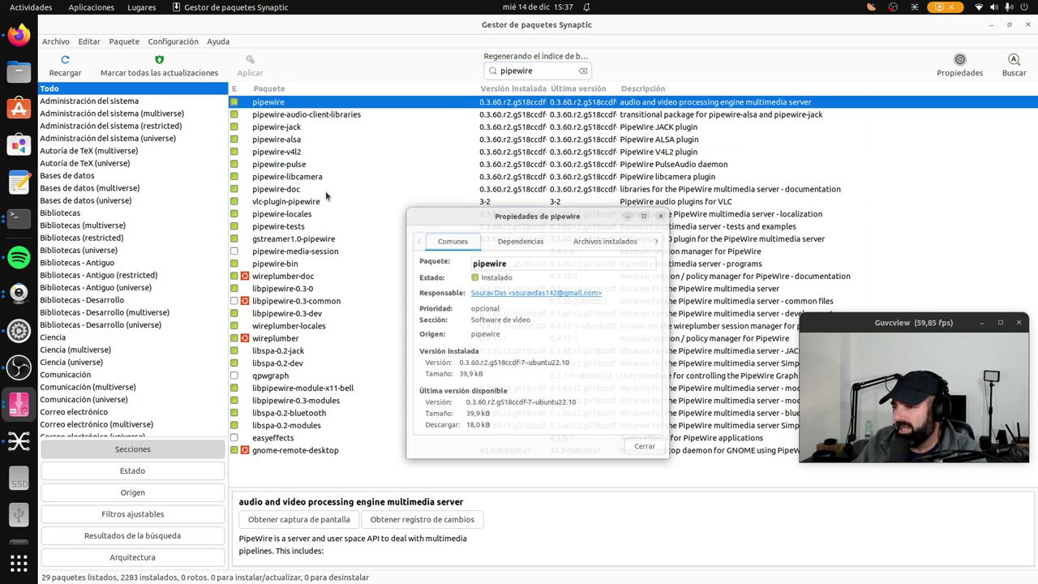
{"action": "left_click", "coordinate": [519, 220]}
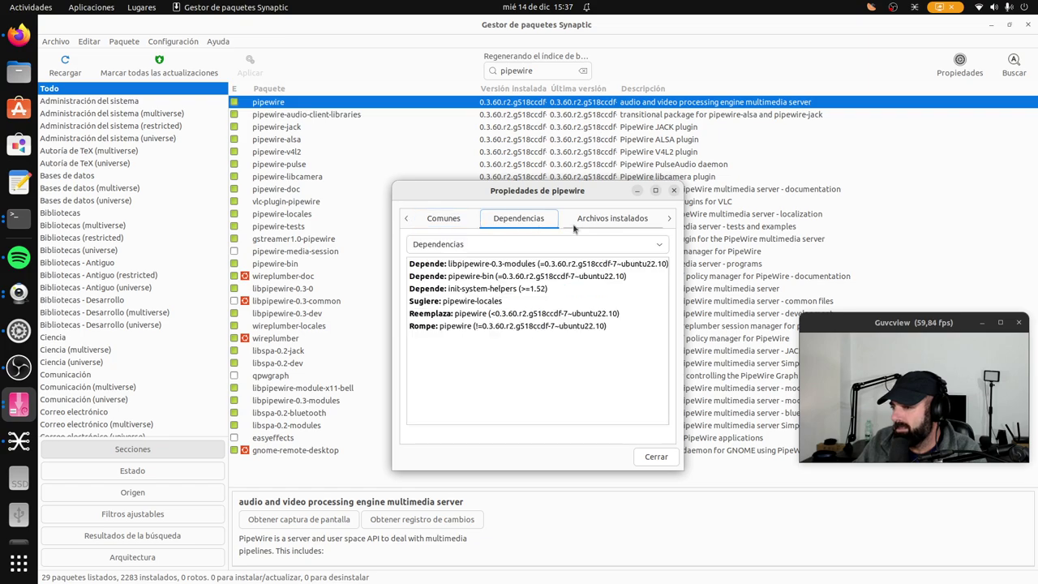
{"action": "left_click", "coordinate": [594, 220]}
{"action": "left_click", "coordinate": [499, 226]}
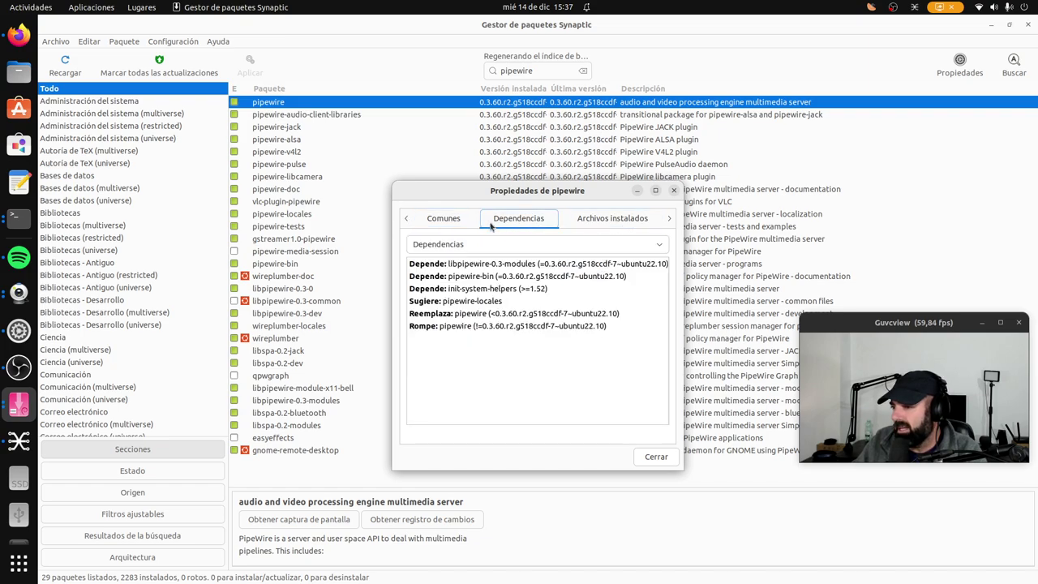
{"action": "left_click", "coordinate": [436, 224]}
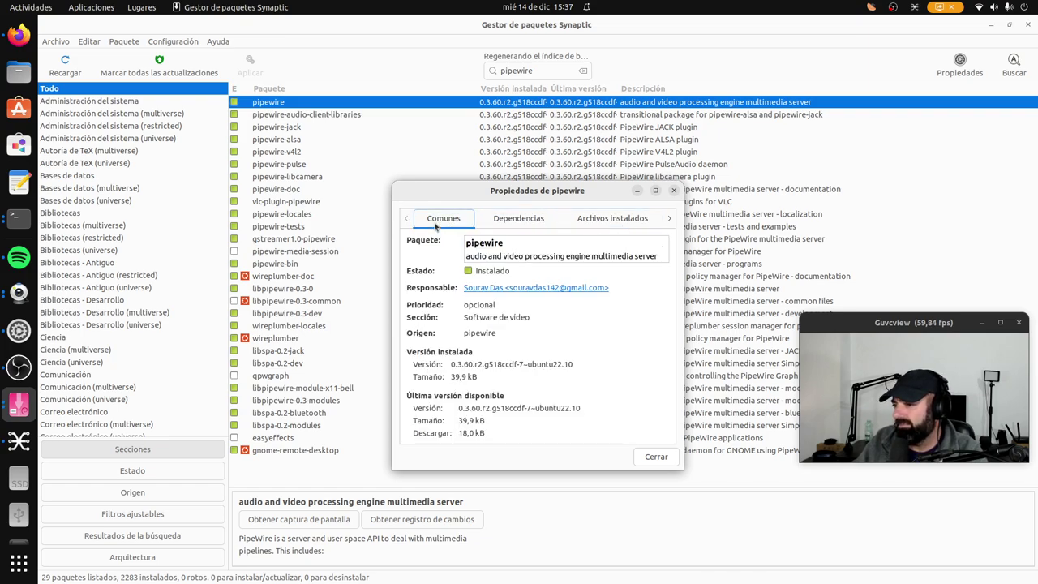
- Close the pipewire properties, check which versions can be forced for the package, and cancel without forcing one
{"action": "left_click", "coordinate": [656, 457]}
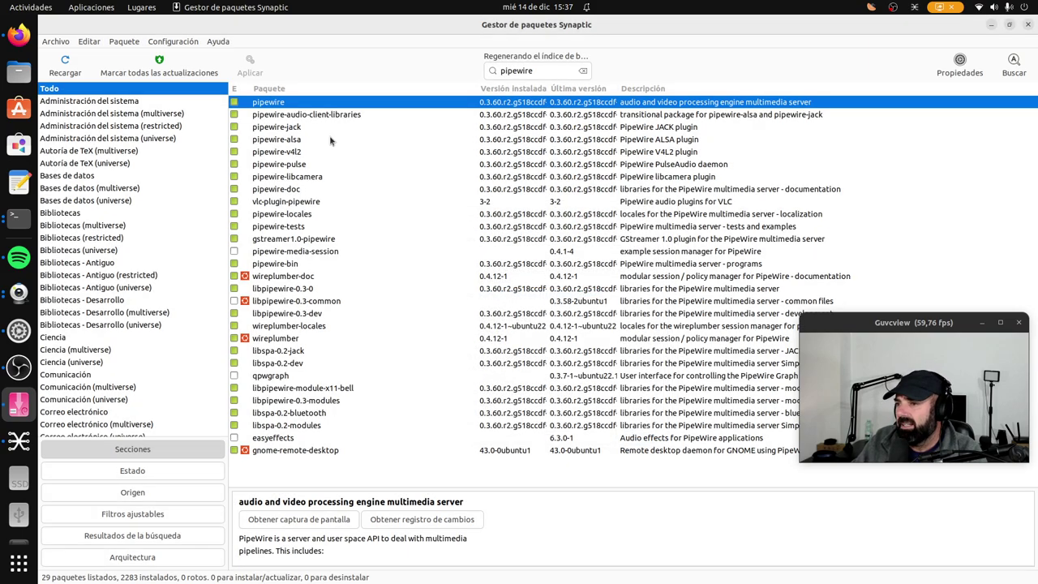
{"action": "left_click", "coordinate": [125, 42]}
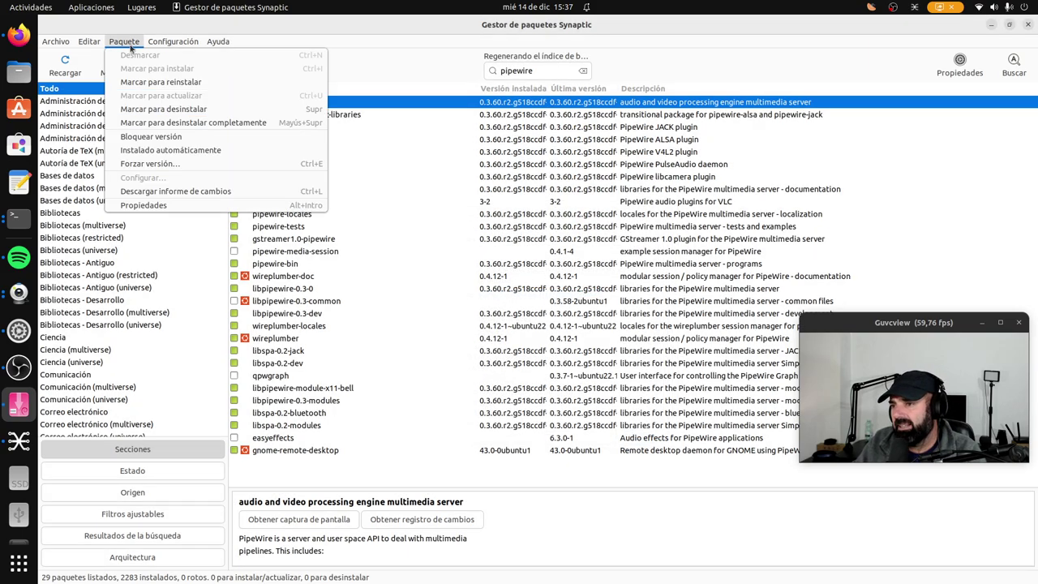
{"action": "left_click", "coordinate": [183, 166]}
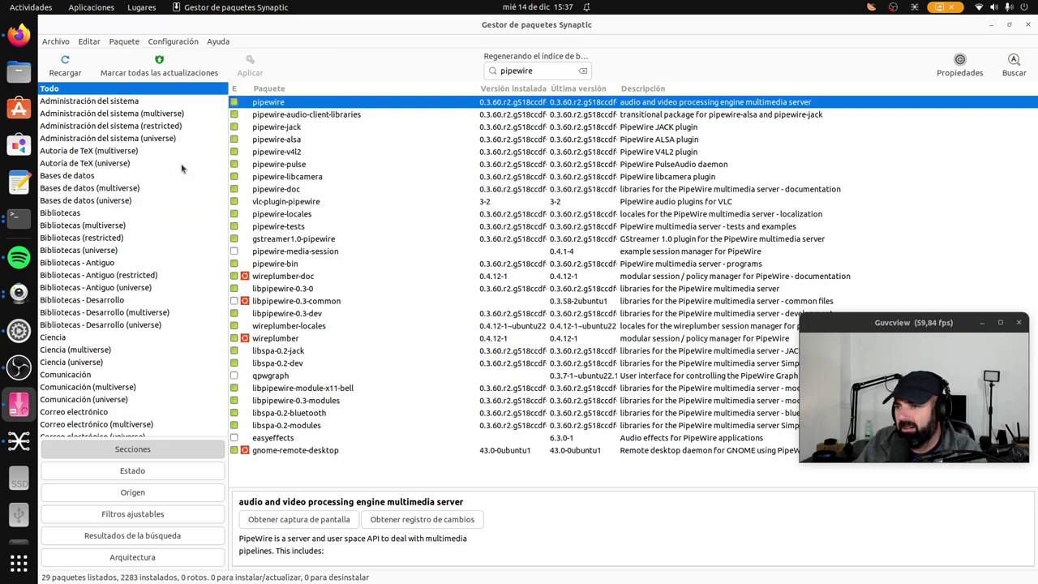
{"action": "left_click_drag", "start_coordinate": [546, 279], "coordinate": [542, 150]}
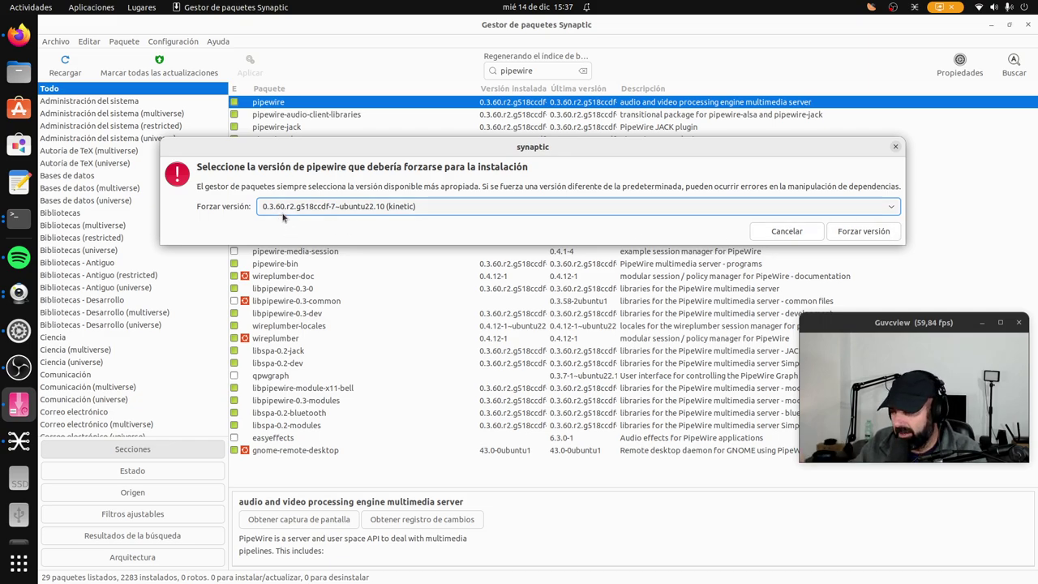
{"action": "left_click", "coordinate": [892, 210]}
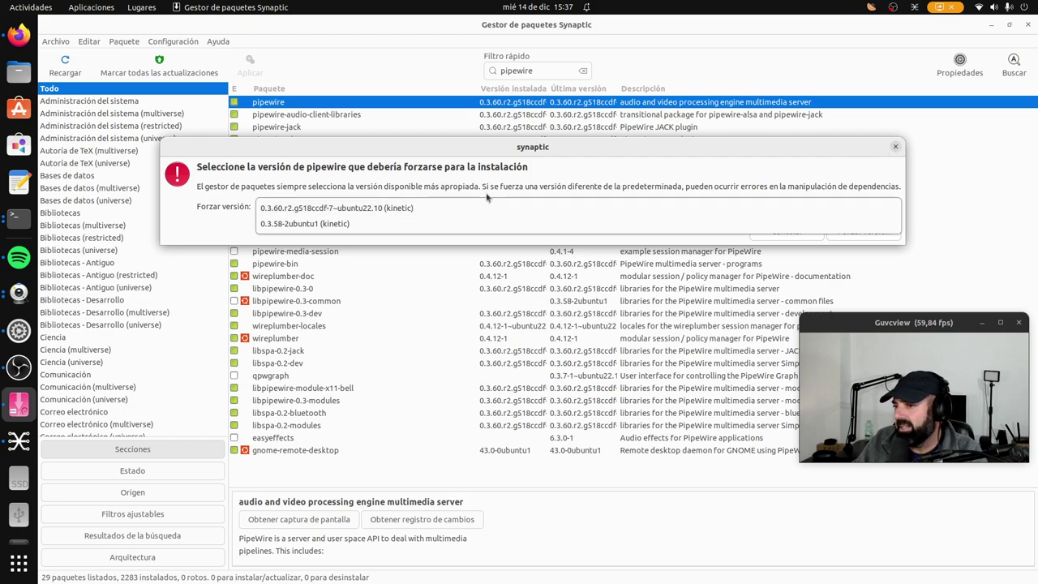
{"action": "left_click", "coordinate": [211, 228]}
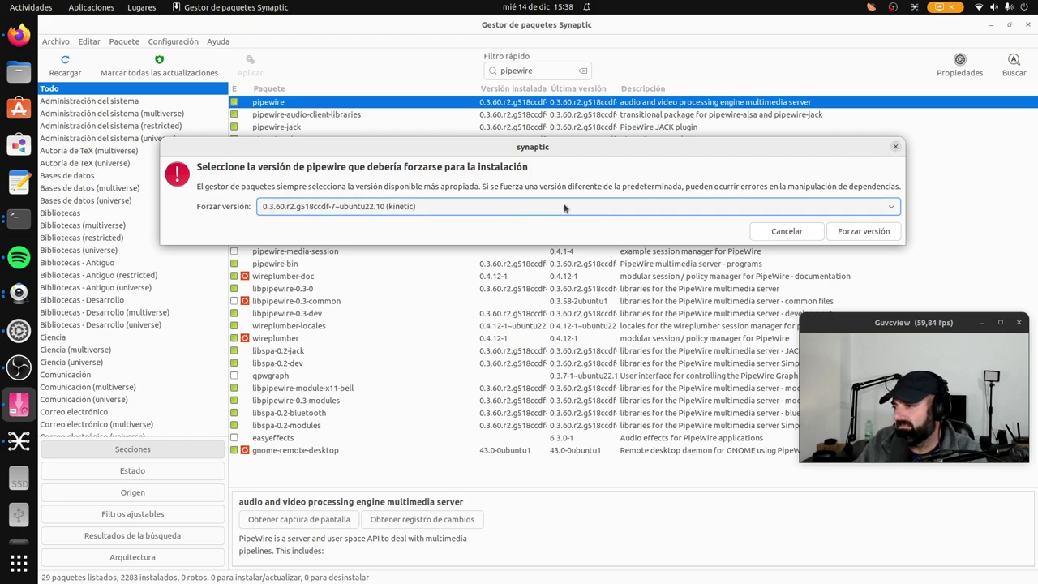
{"action": "left_click", "coordinate": [784, 233]}
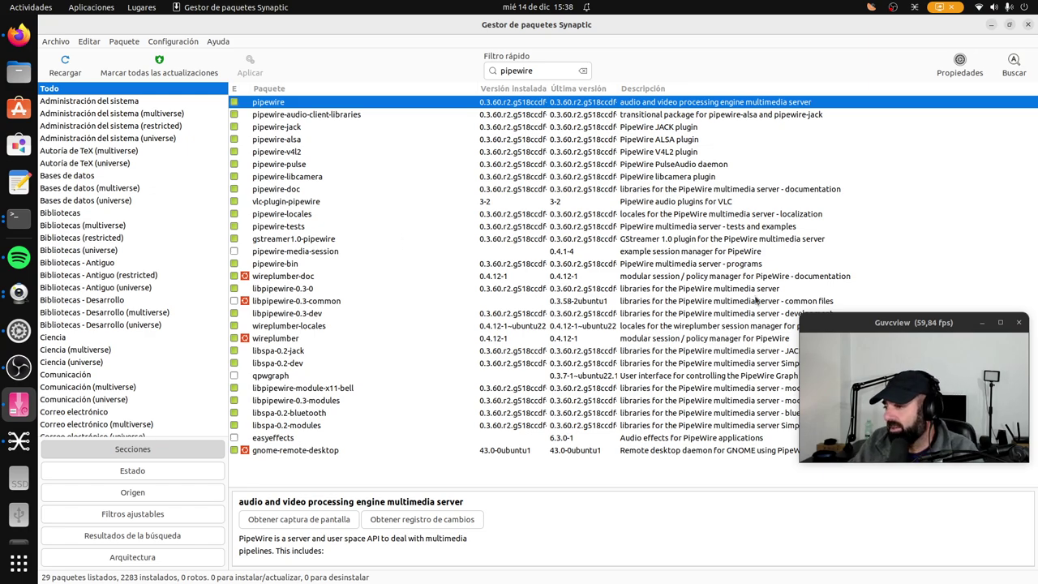
- Review the descriptions of the pipewire-media-session, qpwgraph and easyeffects packages, then close the package manager
{"action": "left_click_drag", "start_coordinate": [870, 327], "coordinate": [846, 270]}
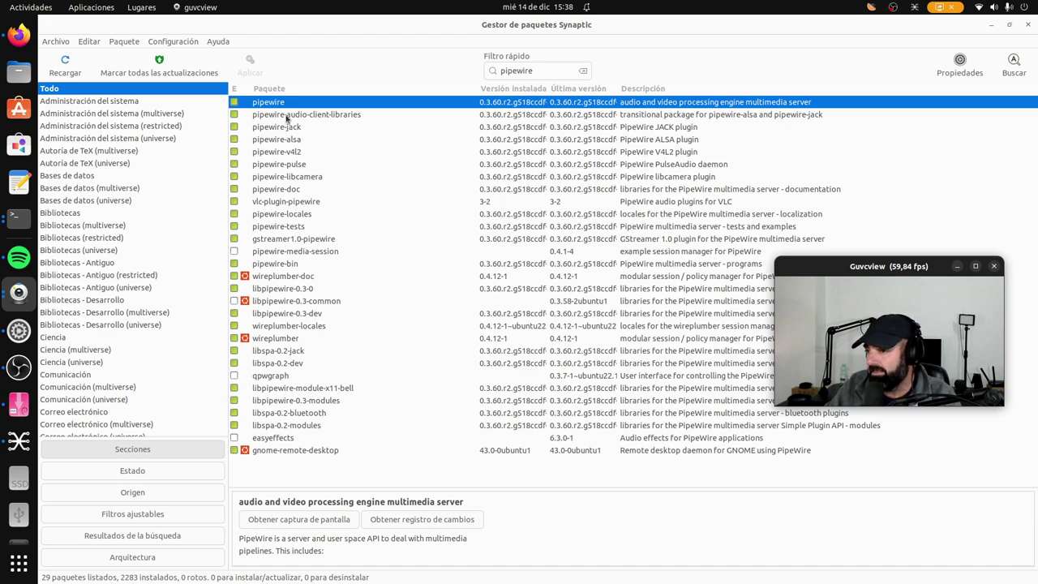
{"action": "left_click", "coordinate": [331, 253]}
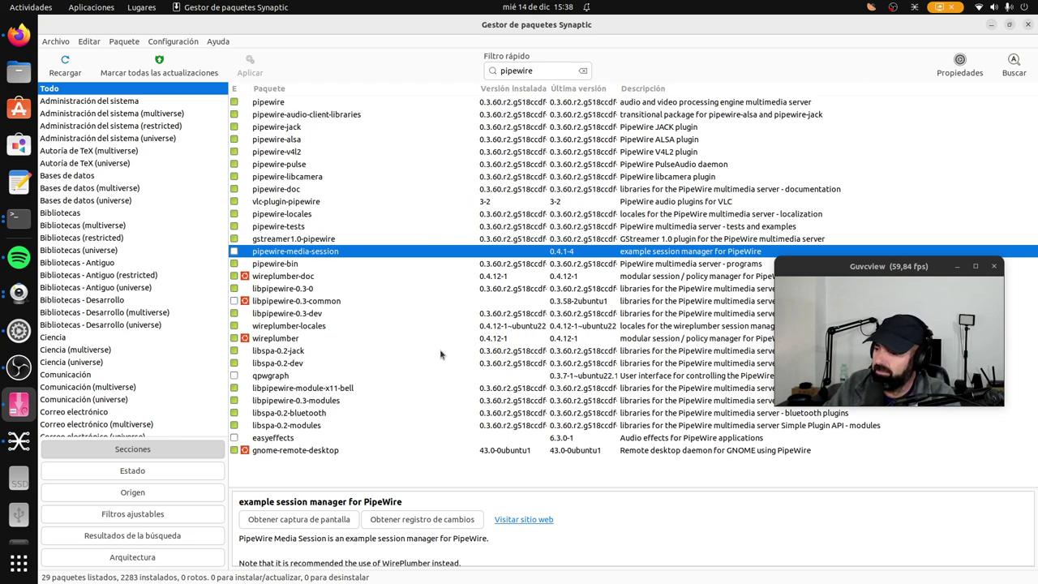
{"action": "left_click", "coordinate": [283, 377]}
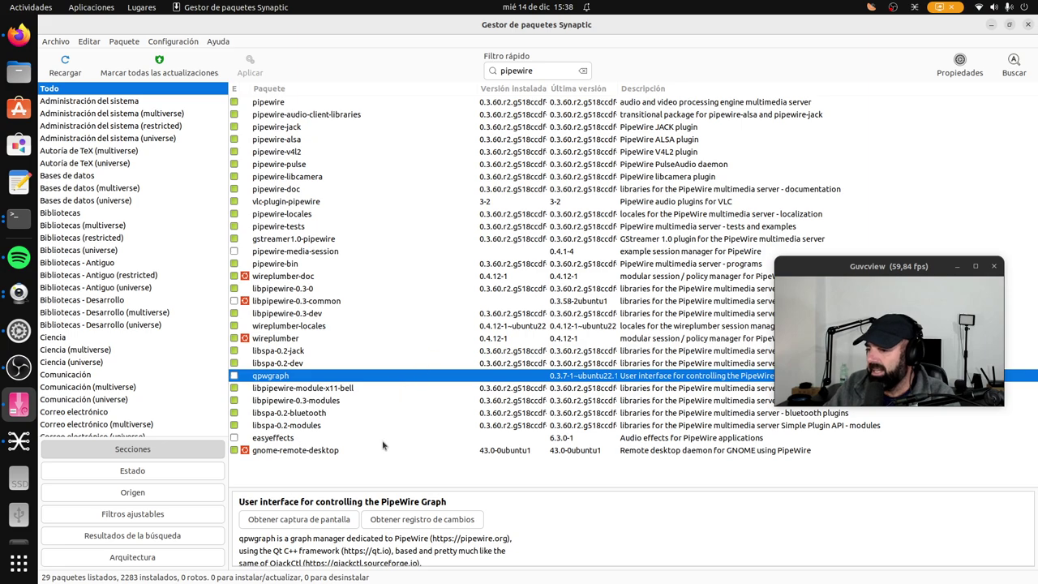
{"action": "left_click", "coordinate": [281, 439]}
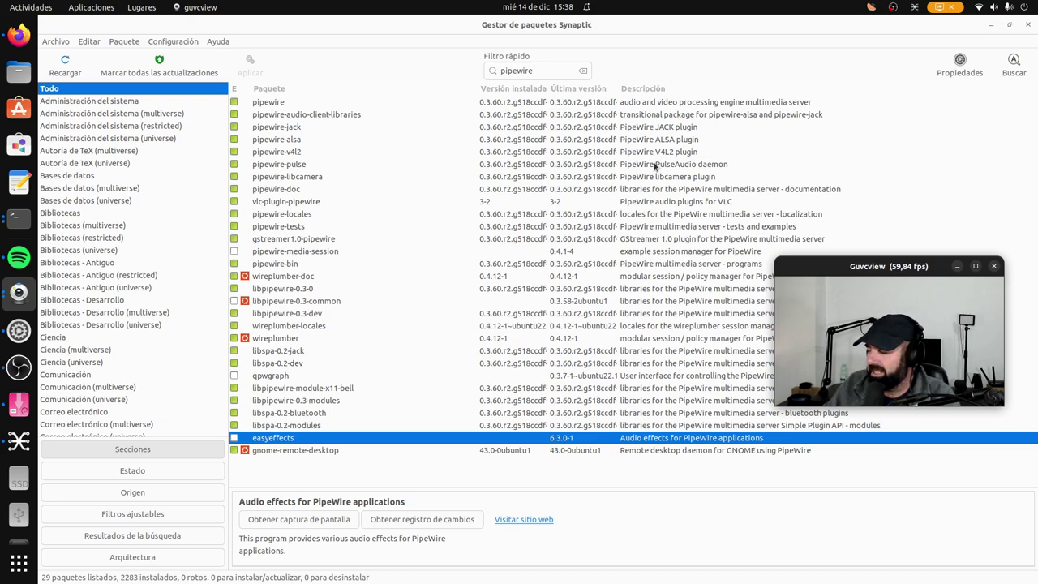
{"action": "left_click", "coordinate": [1028, 25]}
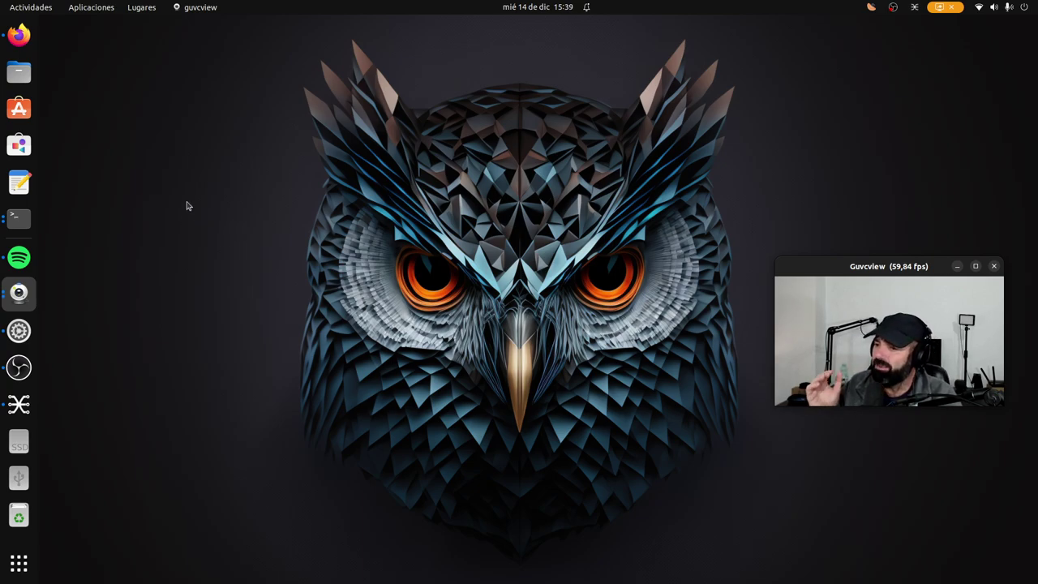
- Switch to qpwgraph, spread out the spotify, Scarlett capture, Scarlett monitor and upper OBS nodes to untangle their connections, and minimize the window
{"action": "left_click", "coordinate": [18, 404]}
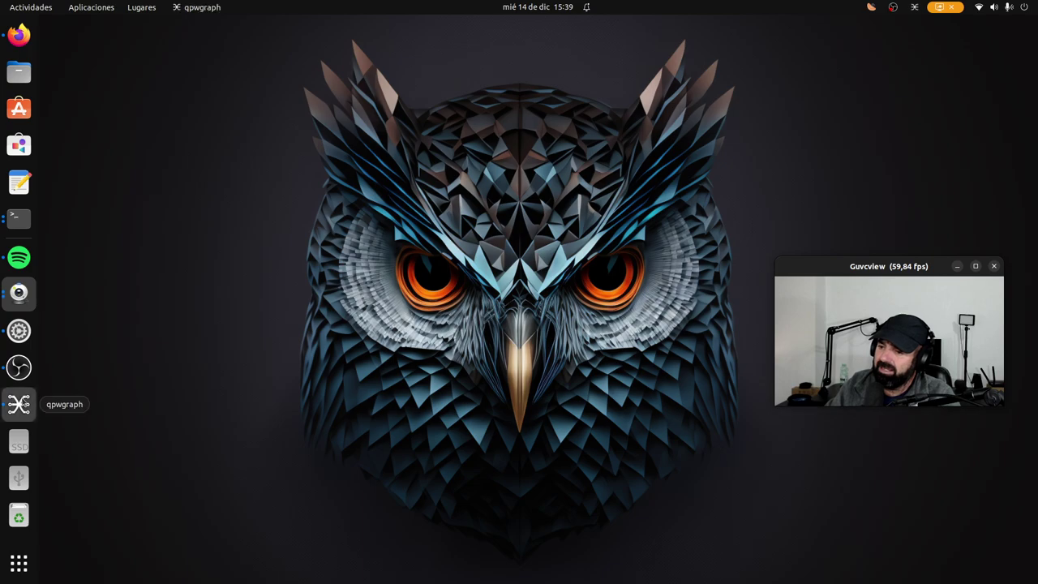
{"action": "left_click_drag", "start_coordinate": [844, 268], "coordinate": [855, 58]}
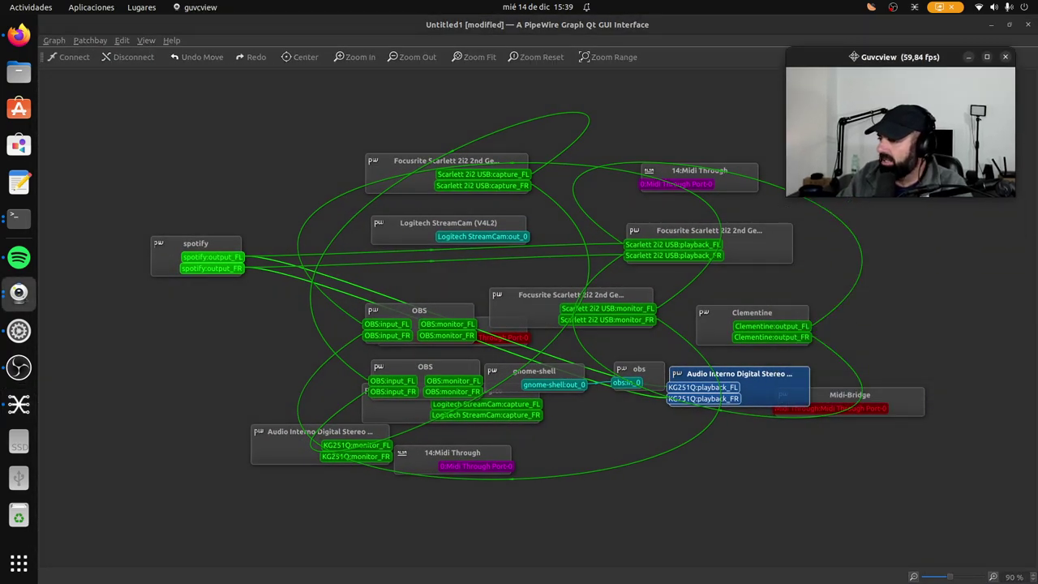
{"action": "left_click_drag", "start_coordinate": [192, 241], "coordinate": [153, 245]}
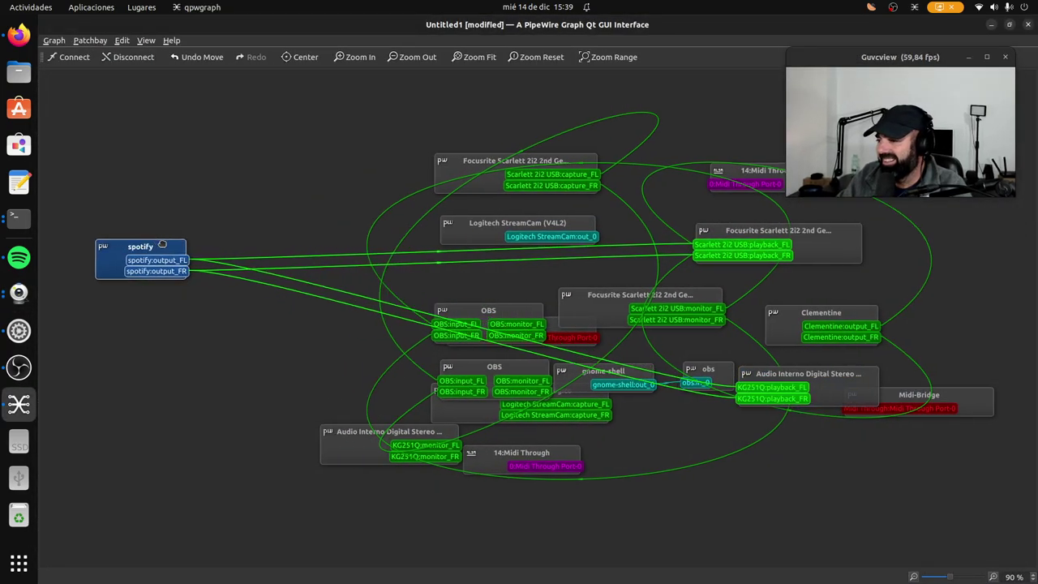
{"action": "left_click_drag", "start_coordinate": [469, 166], "coordinate": [174, 156]}
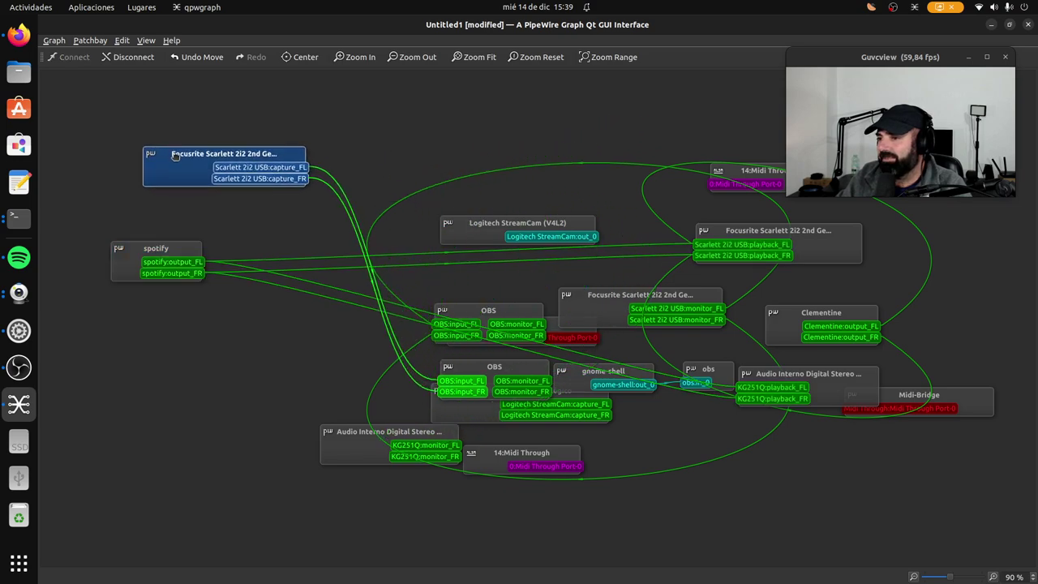
{"action": "left_click_drag", "start_coordinate": [480, 319], "coordinate": [892, 345]}
{"action": "left_click_drag", "start_coordinate": [596, 291], "coordinate": [411, 132]}
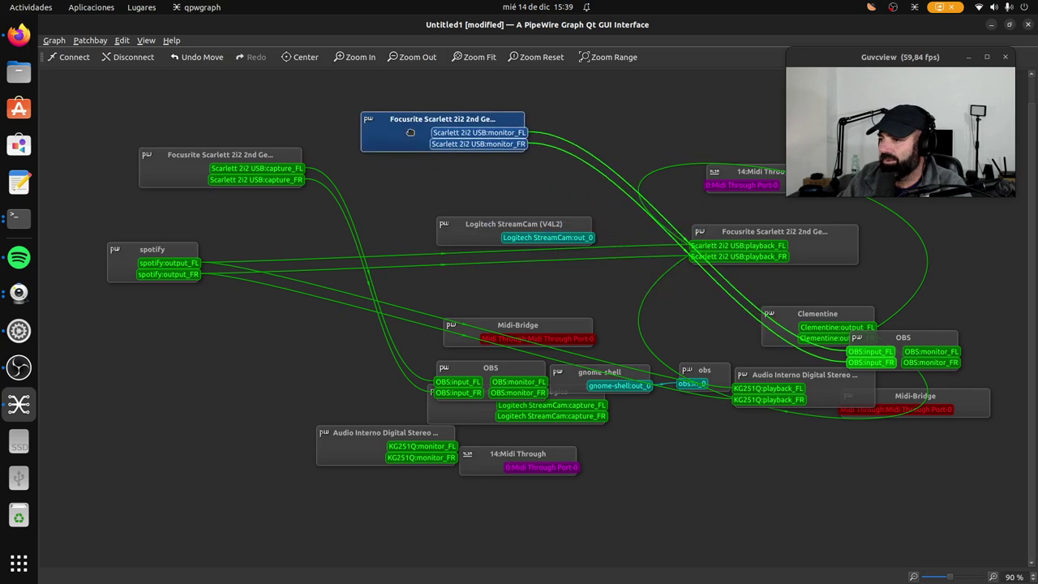
{"action": "left_click_drag", "start_coordinate": [900, 344], "coordinate": [773, 464]}
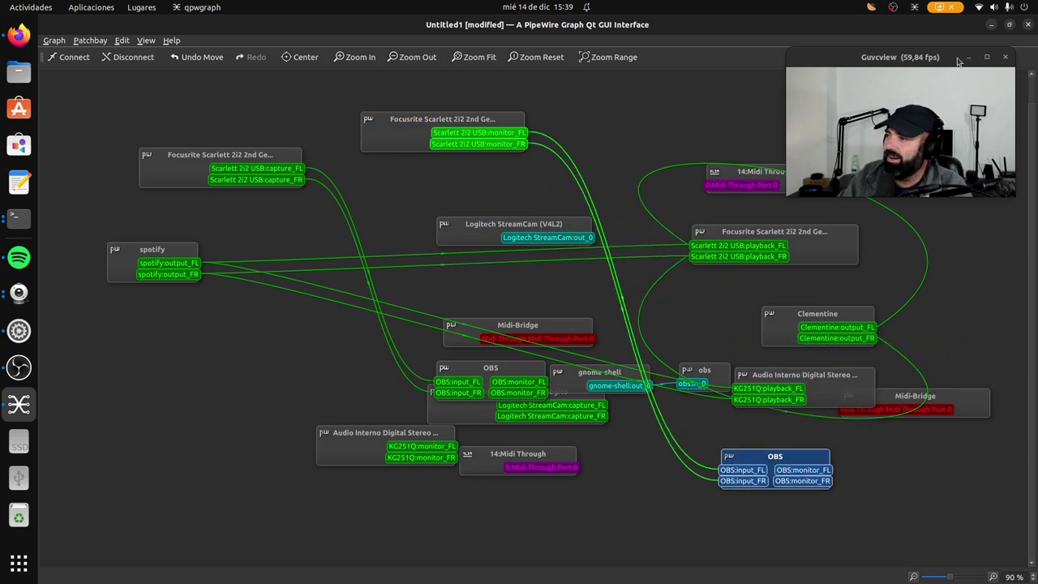
{"action": "left_click", "coordinate": [991, 24]}
- Search the installed applications for "hel", launch Helvum and maximize its patchbay window
{"action": "left_click", "coordinate": [31, 7]}
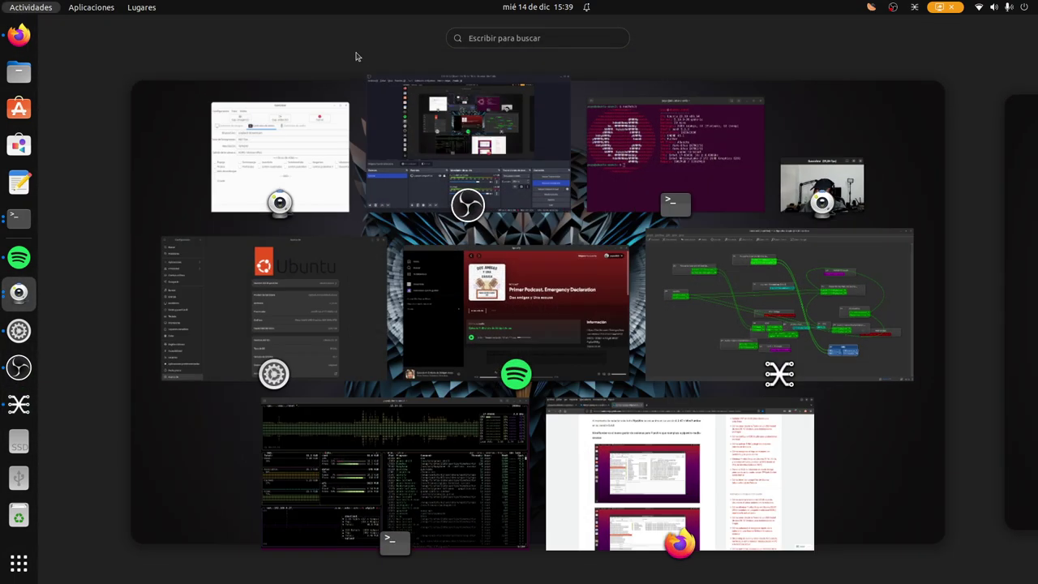
{"action": "left_click", "coordinate": [497, 46]}
{"action": "type", "text": "h"}
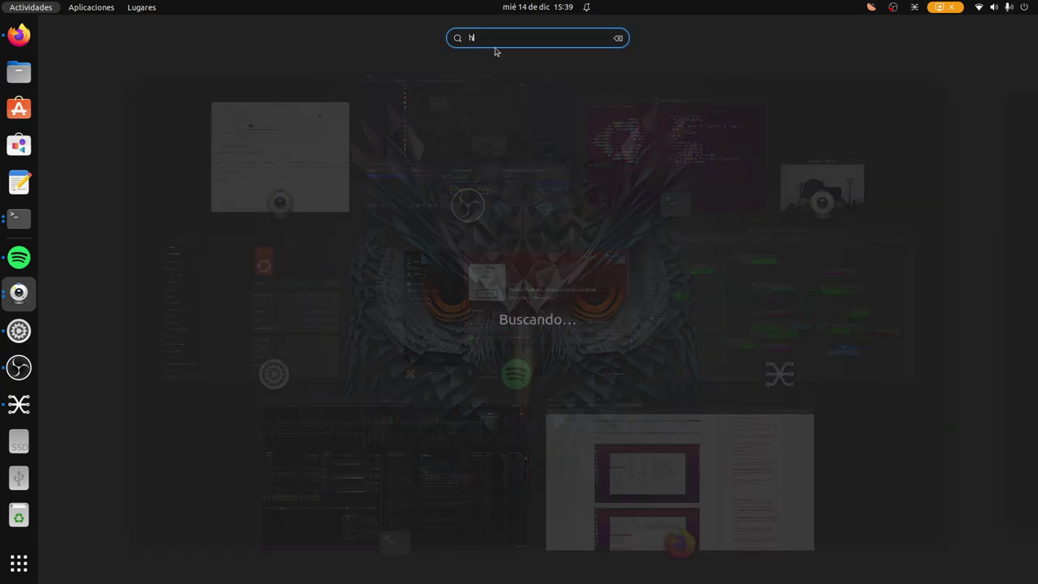
{"action": "type", "text": "ell"}
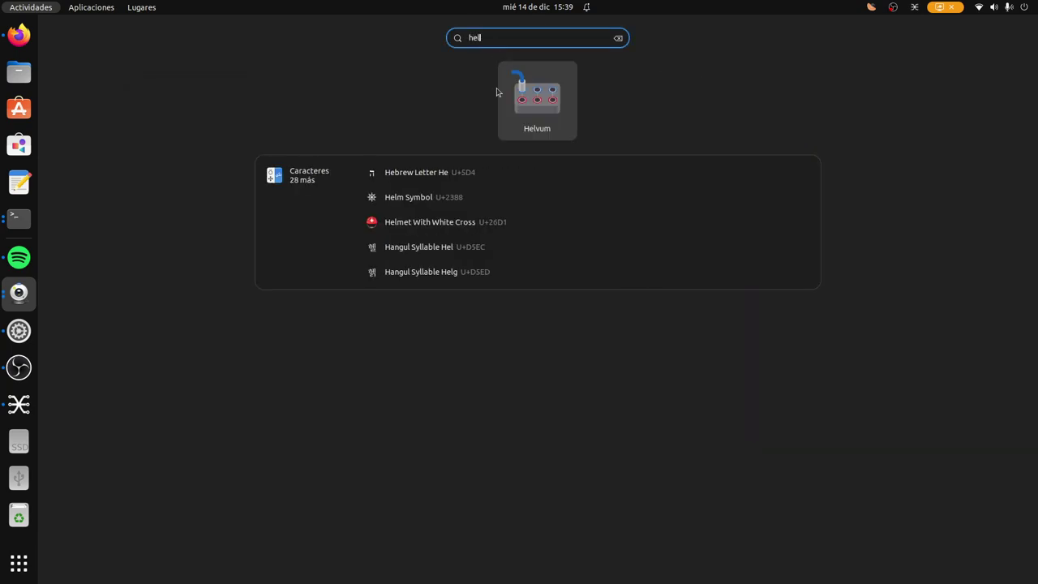
{"action": "left_click", "coordinate": [531, 96]}
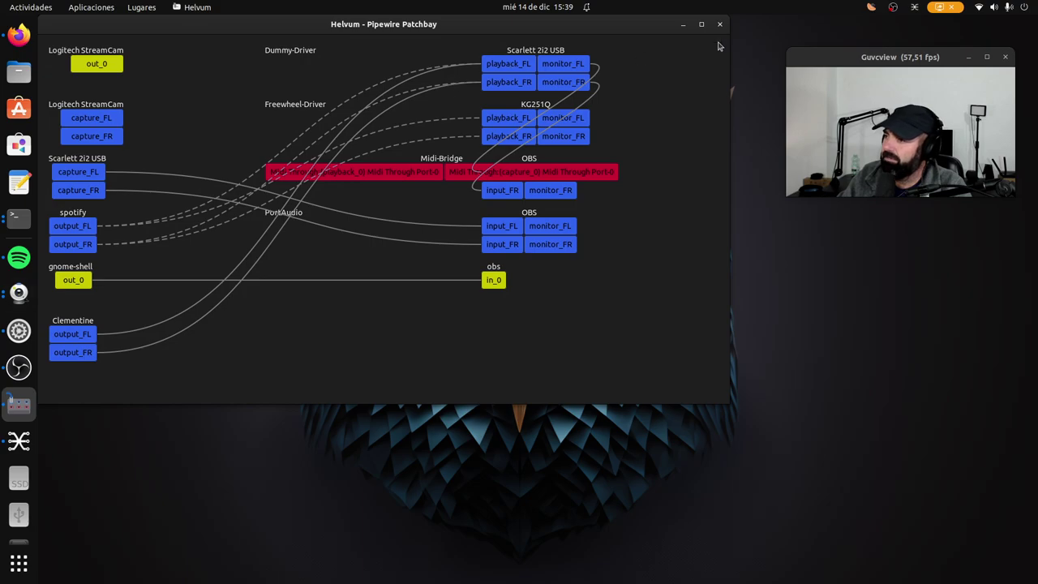
{"action": "left_click", "coordinate": [702, 24]}
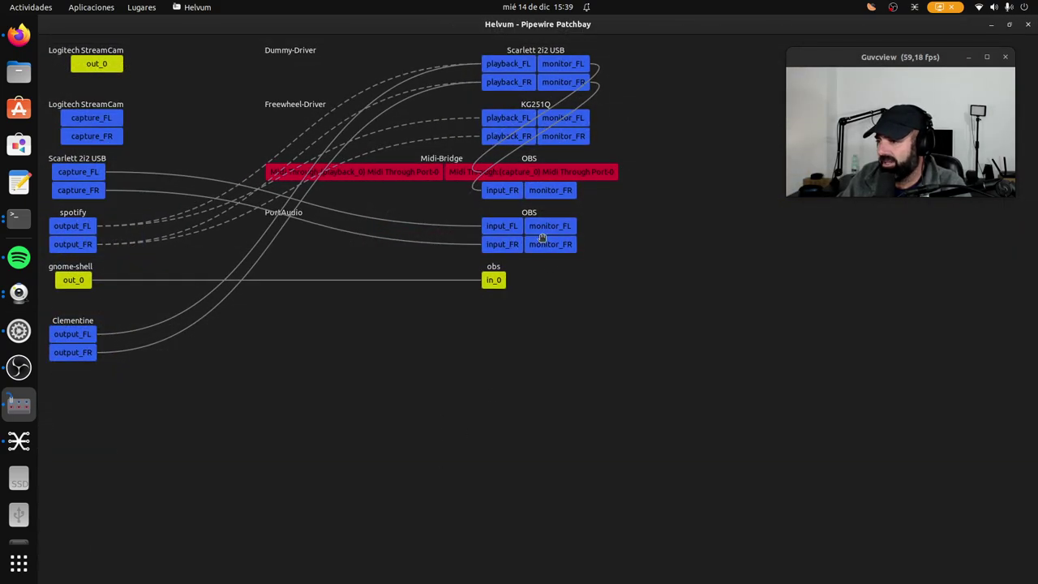
- Move both OBS nodes and the Scarlett 2i2 USB playback node into free space in the patchbay, and minimize Helvum
{"action": "left_click_drag", "start_coordinate": [529, 213], "coordinate": [624, 386]}
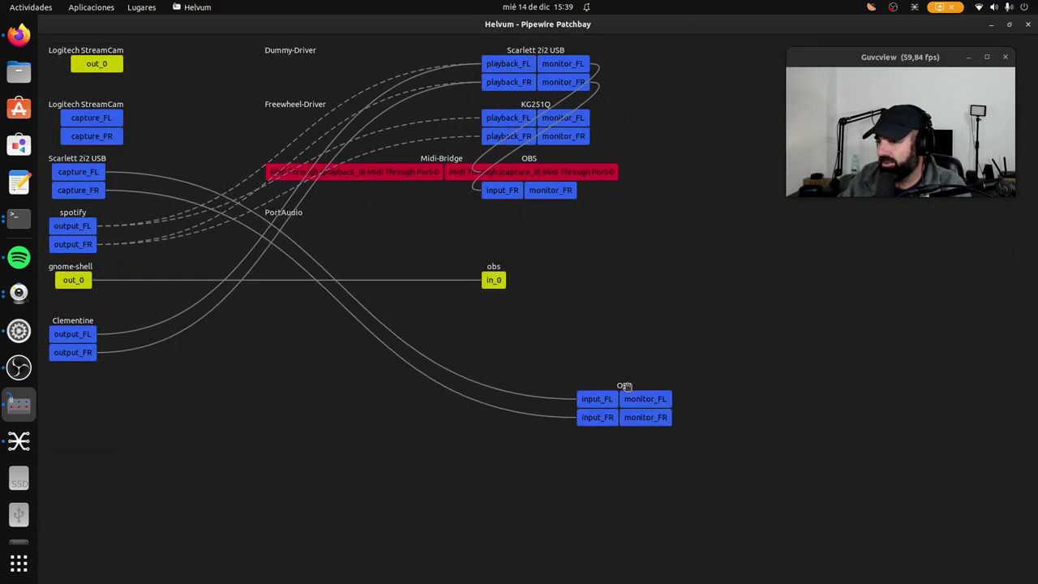
{"action": "left_click_drag", "start_coordinate": [534, 56], "coordinate": [359, 400]}
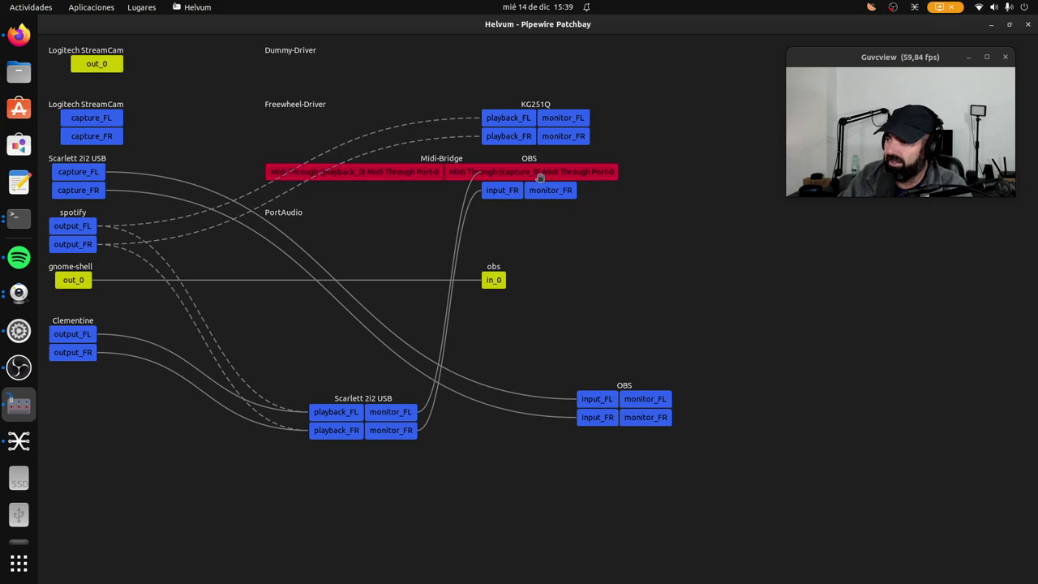
{"action": "left_click_drag", "start_coordinate": [528, 160], "coordinate": [732, 297]}
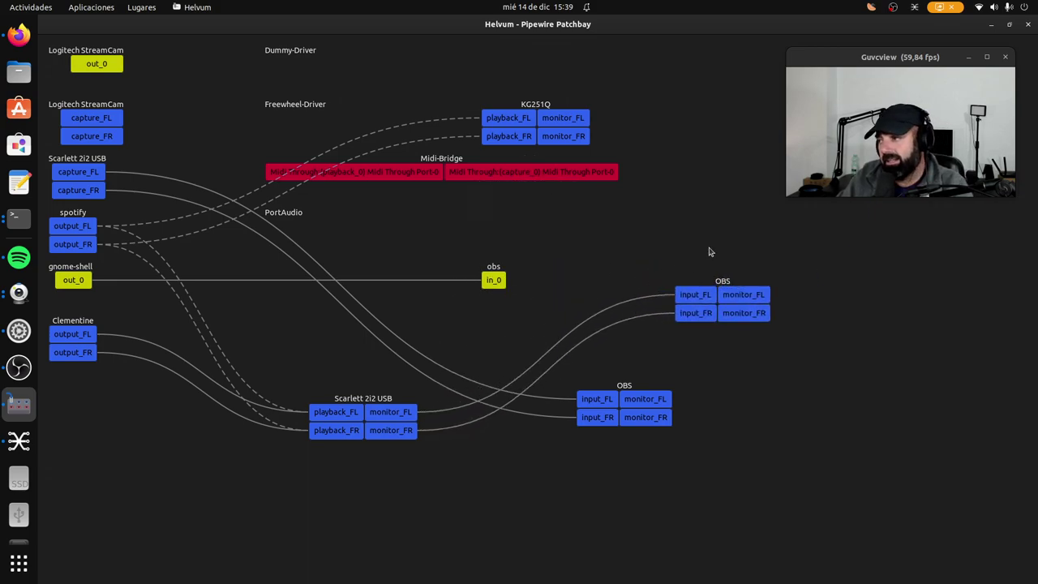
{"action": "left_click", "coordinate": [990, 26]}
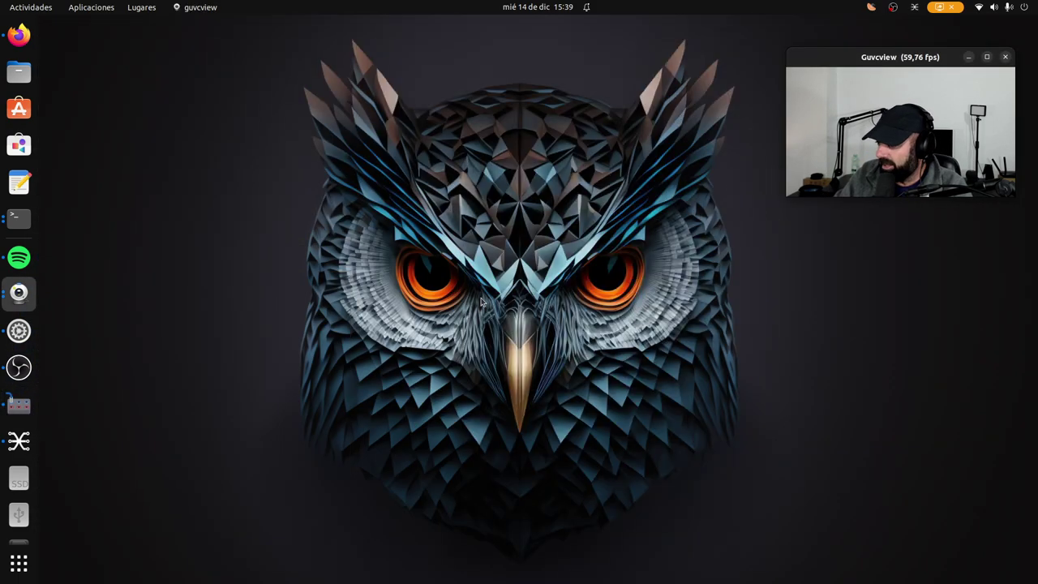
- Switch to Firefox and load wallhaven.cc in a new tab
{"action": "left_click", "coordinate": [18, 34]}
{"action": "left_click", "coordinate": [414, 43]}
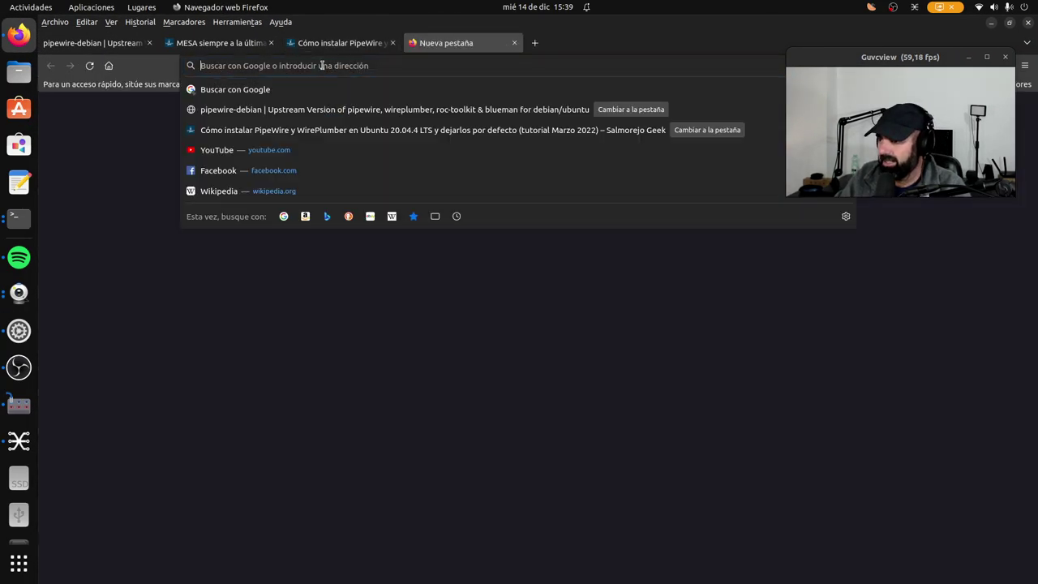
{"action": "type", "text": "wallhaven.cc/"}
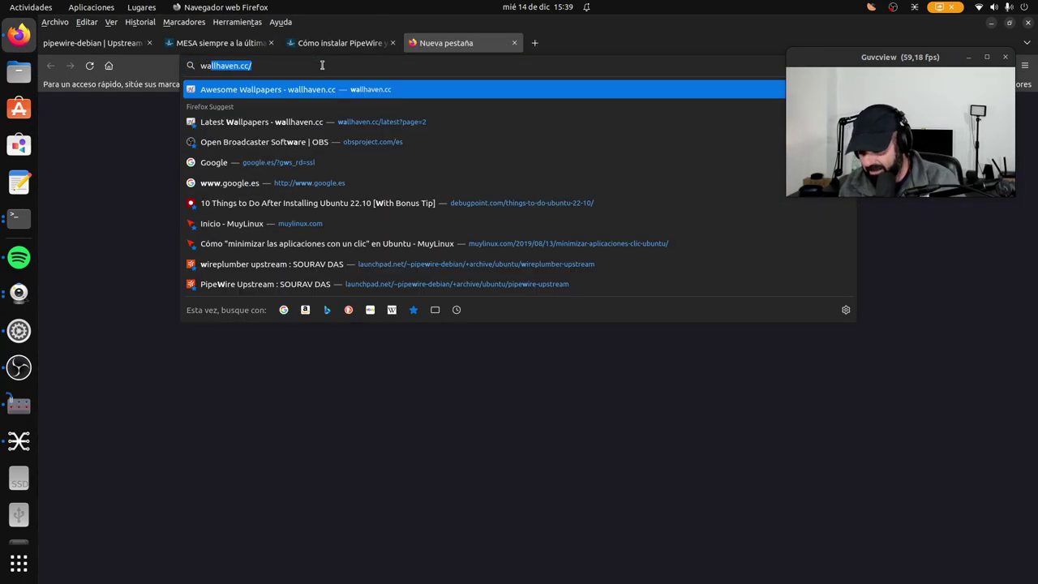
{"action": "key", "text": "Return"}
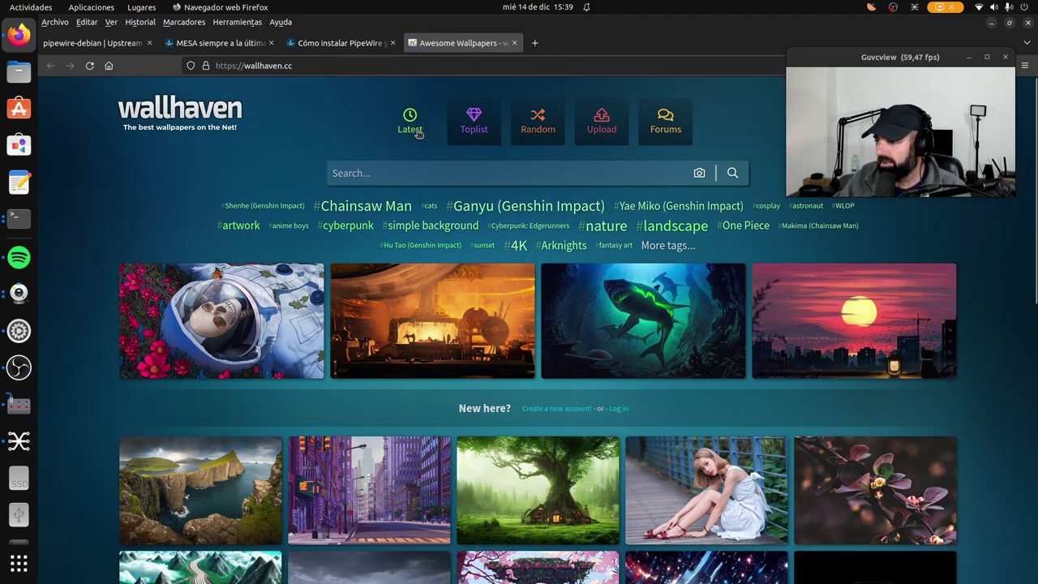
- Open the latest wallpapers on wallhaven and browse through the first several pages of results
{"action": "left_click", "coordinate": [416, 133]}
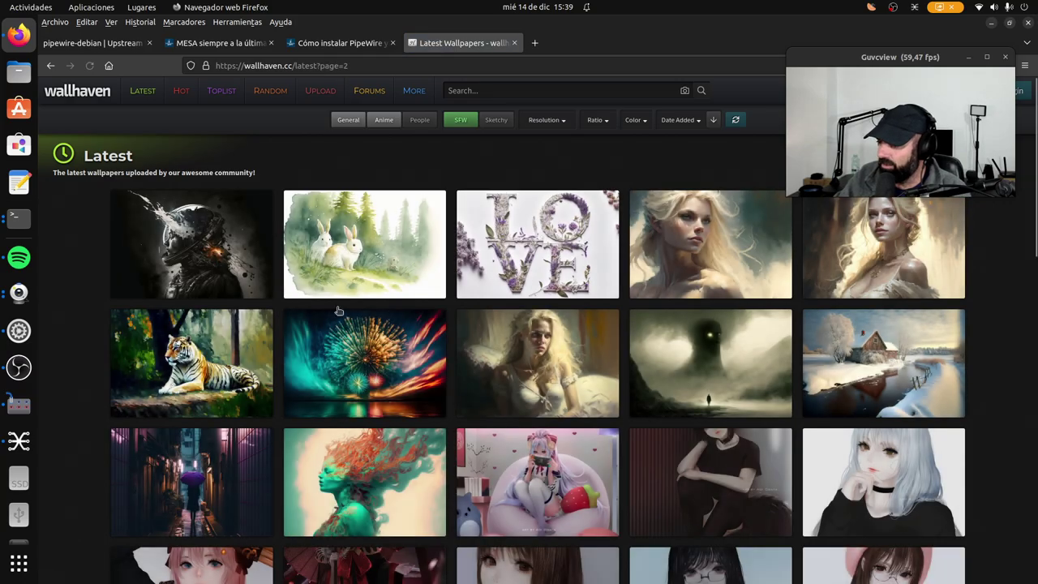
{"action": "scroll", "coordinate": [392, 317], "scroll_direction": "down", "scroll_amount": 15}
{"action": "scroll", "coordinate": [392, 318], "scroll_direction": "down", "scroll_amount": 10}
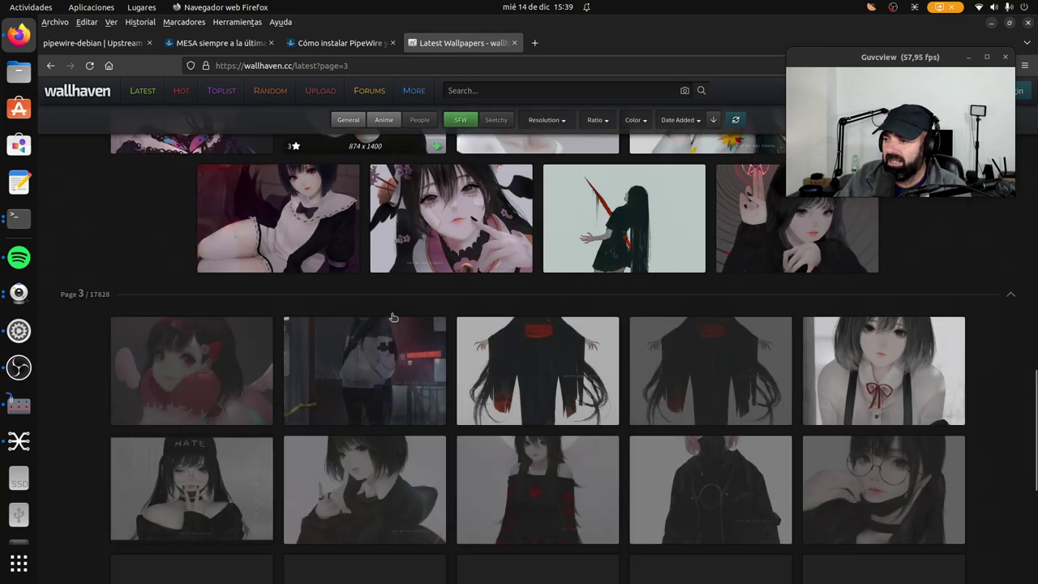
{"action": "scroll", "coordinate": [389, 315], "scroll_direction": "down", "scroll_amount": 5}
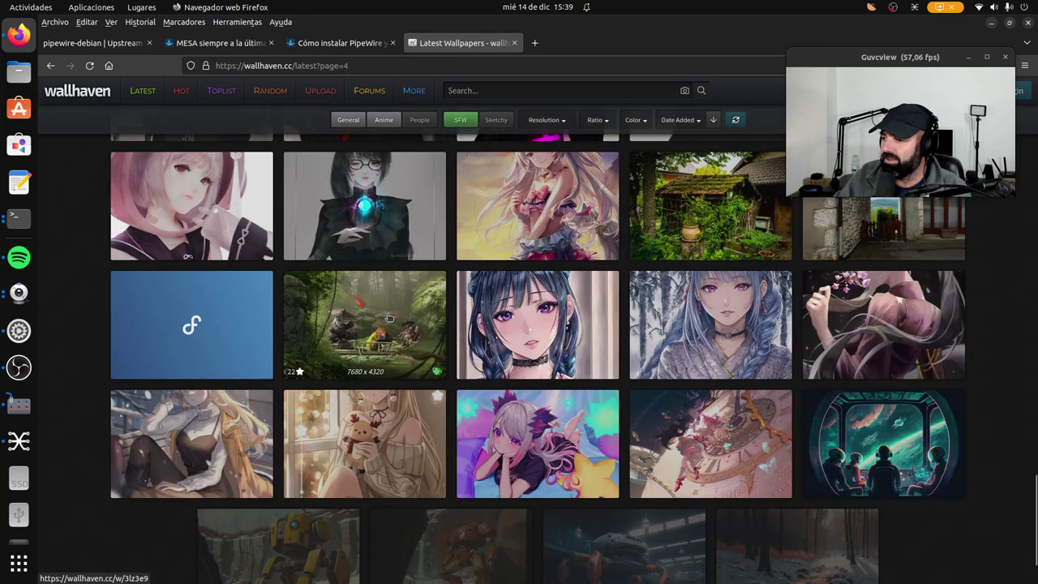
{"action": "scroll", "coordinate": [422, 323], "scroll_direction": "down", "scroll_amount": 6}
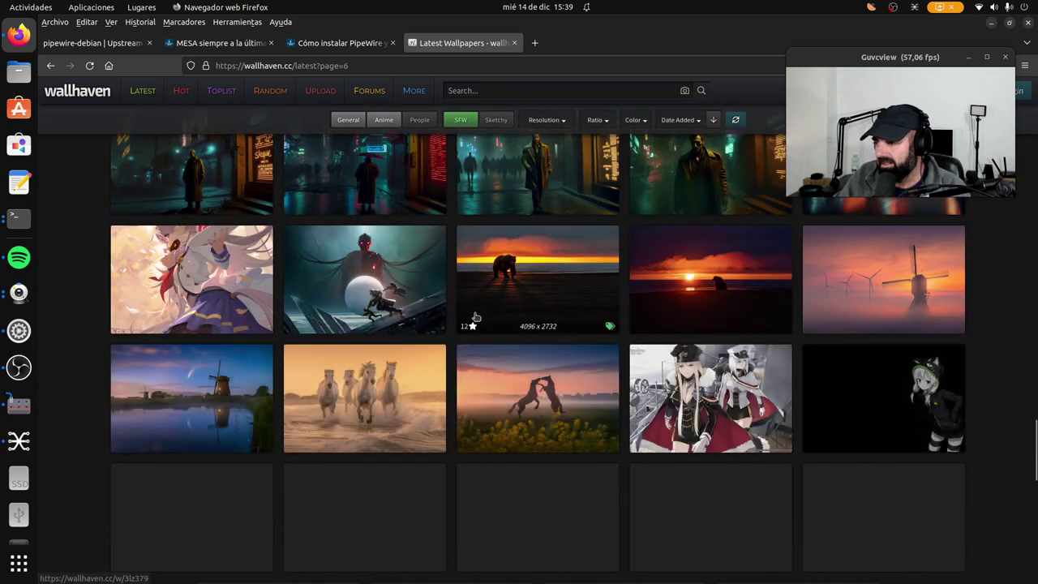
{"action": "scroll", "coordinate": [443, 529], "scroll_direction": "up", "scroll_amount": 2}
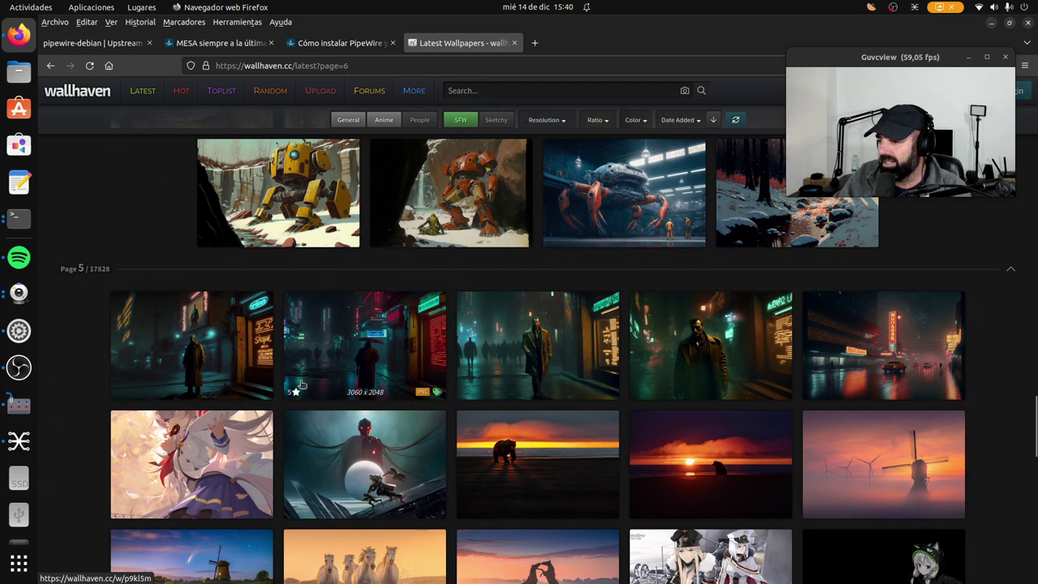
- Browse the latest wallpapers through page 8, view the penguin wallpaper in its own tab, and close that tab
{"action": "scroll", "coordinate": [390, 355], "scroll_direction": "down", "scroll_amount": 5}
{"action": "scroll", "coordinate": [391, 355], "scroll_direction": "down", "scroll_amount": 10}
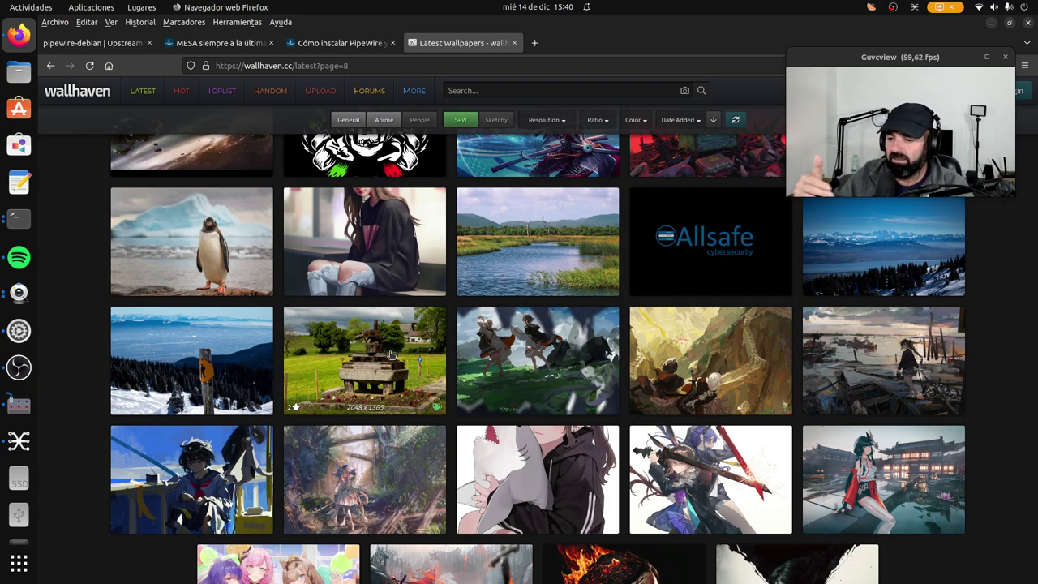
{"action": "left_click", "coordinate": [213, 250]}
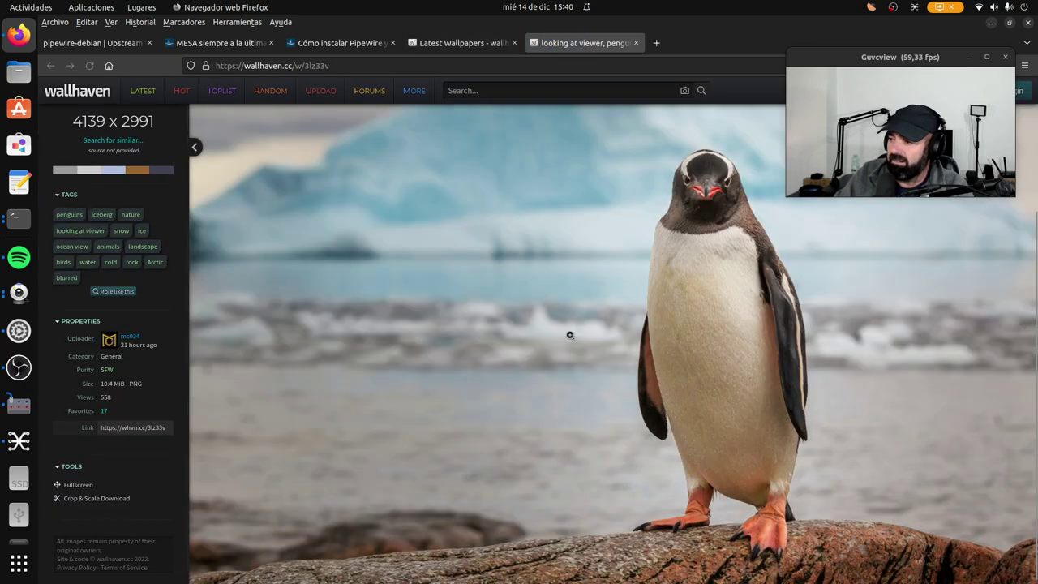
{"action": "right_click", "coordinate": [570, 322]}
{"action": "key", "text": "Escape"}
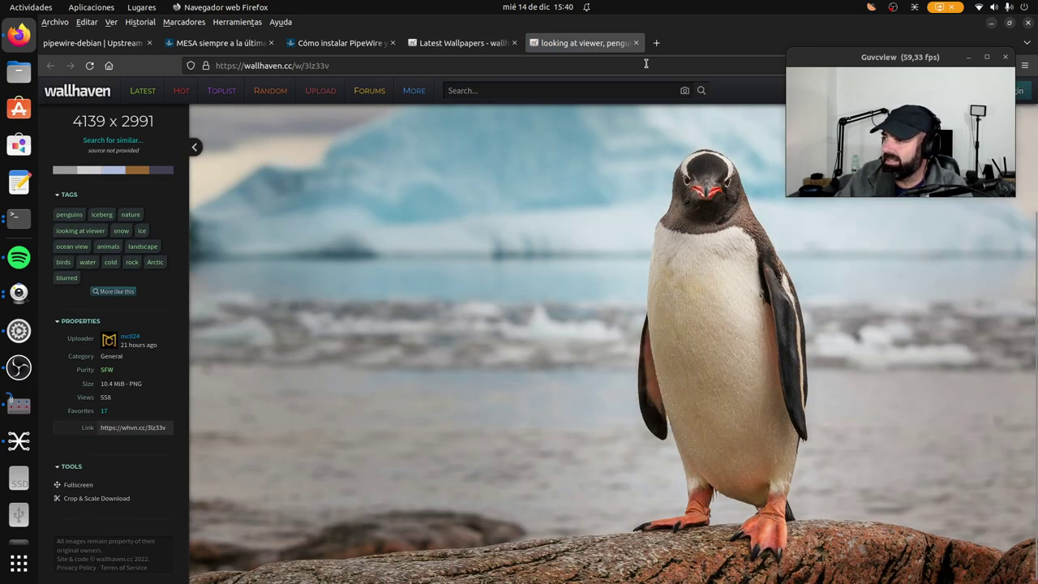
{"action": "left_click", "coordinate": [636, 42]}
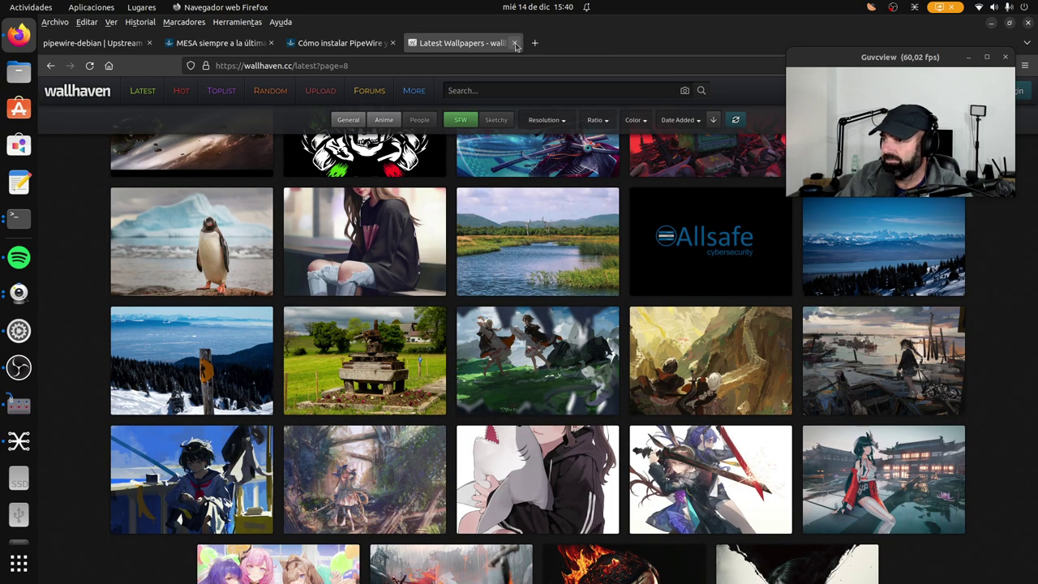
- View wallhaven's Toplist and Hot wallpaper listings, and close the wallhaven tab
{"action": "scroll", "coordinate": [162, 135], "scroll_direction": "up", "scroll_amount": 1}
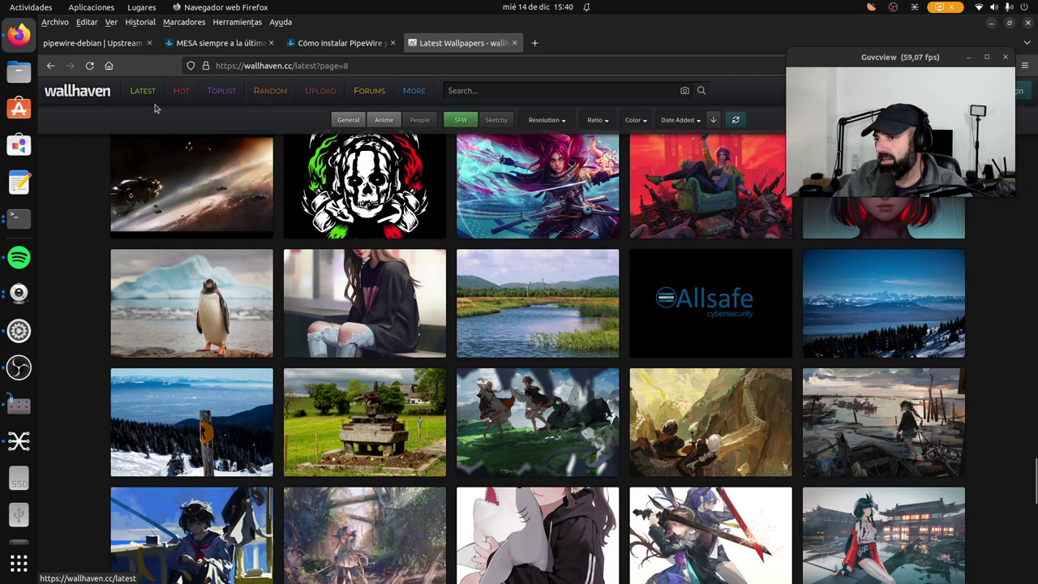
{"action": "left_click", "coordinate": [221, 92]}
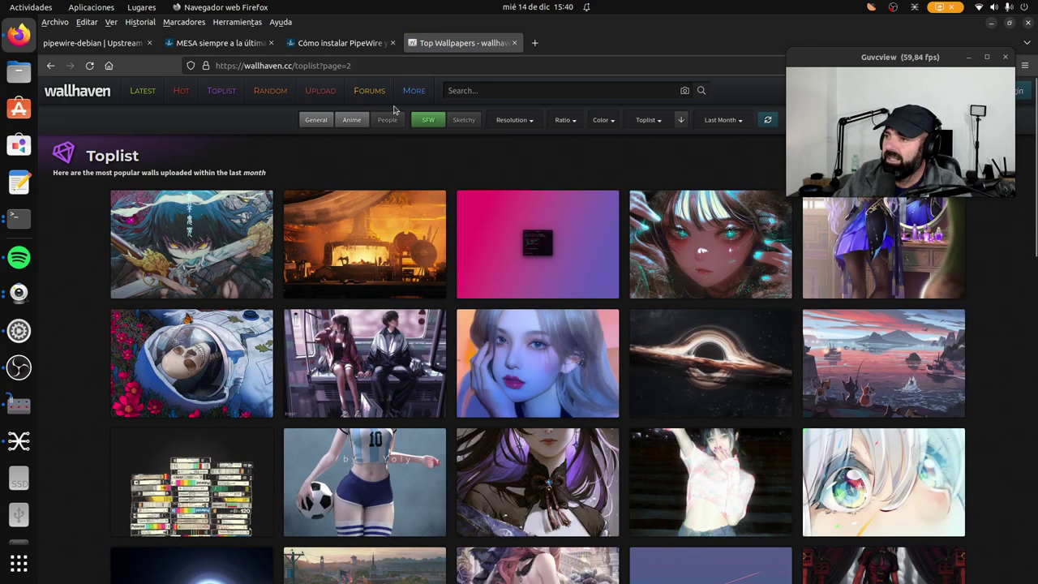
{"action": "left_click", "coordinate": [181, 92]}
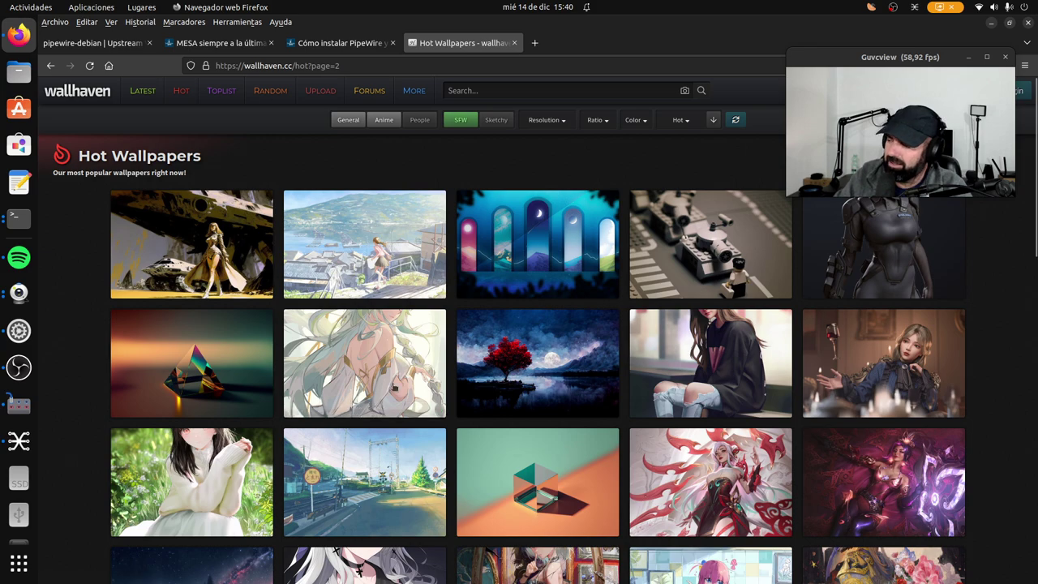
{"action": "left_click", "coordinate": [514, 43]}
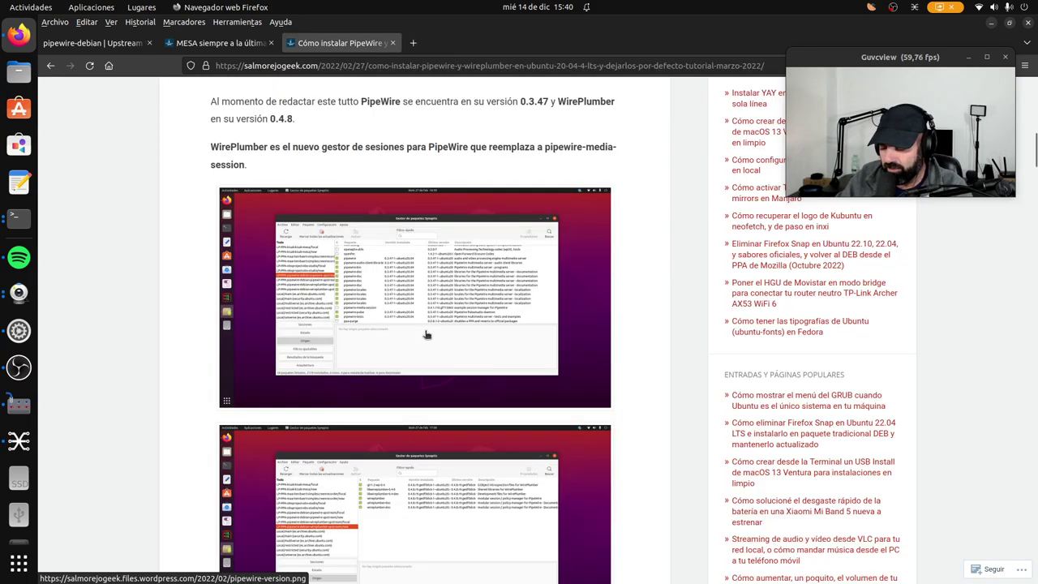
- Review the top of the Salmorejo Geek PipeWire article and the PPA installation instructions on the pipewire-debian page
{"action": "scroll", "coordinate": [728, 333], "scroll_direction": "up", "scroll_amount": 10}
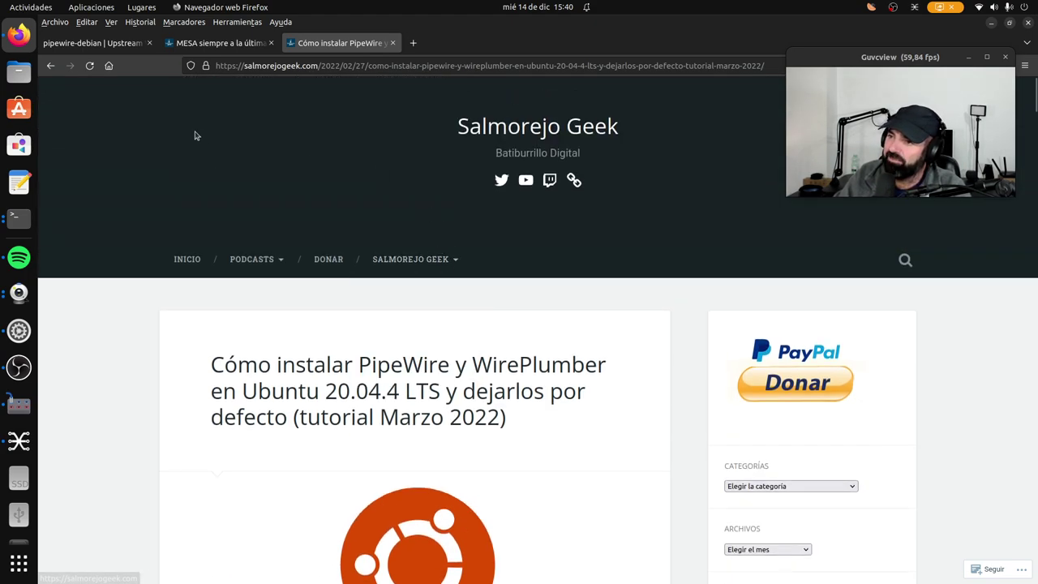
{"action": "left_click", "coordinate": [122, 43]}
{"action": "scroll", "coordinate": [308, 321], "scroll_direction": "down", "scroll_amount": 5}
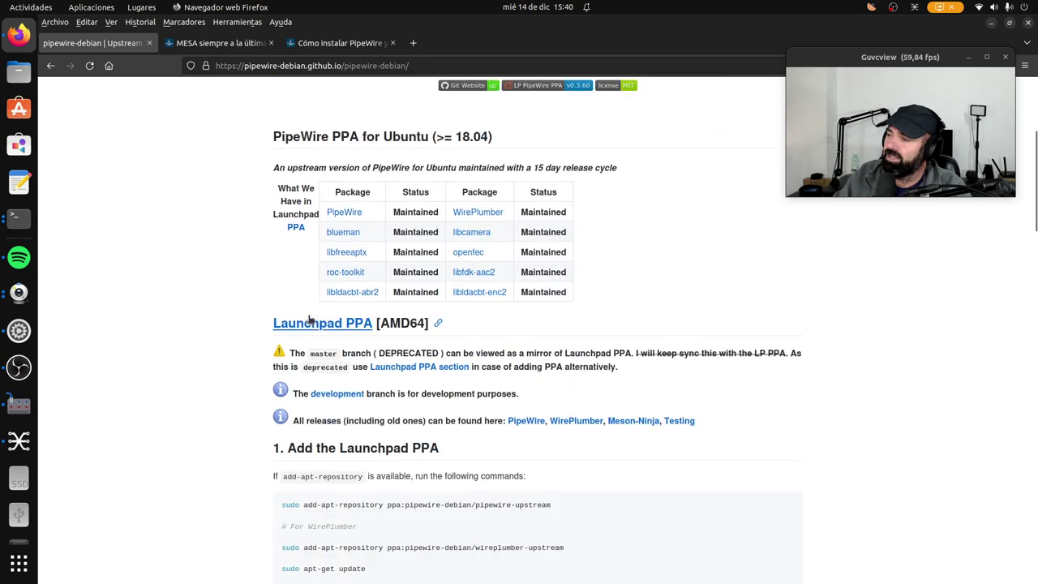
{"action": "scroll", "coordinate": [311, 316], "scroll_direction": "up", "scroll_amount": 5}
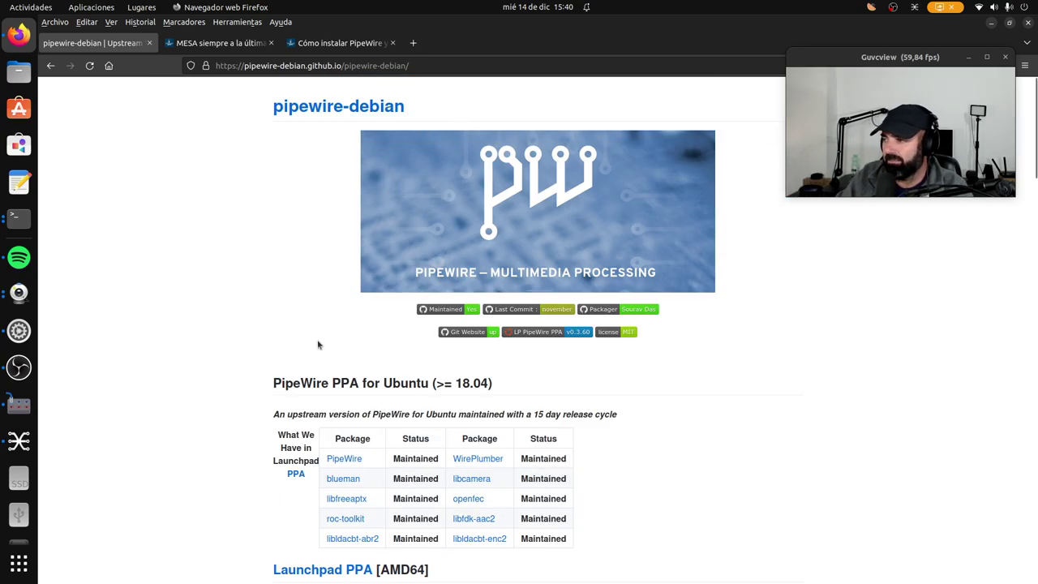
{"action": "scroll", "coordinate": [318, 345], "scroll_direction": "down", "scroll_amount": 9}
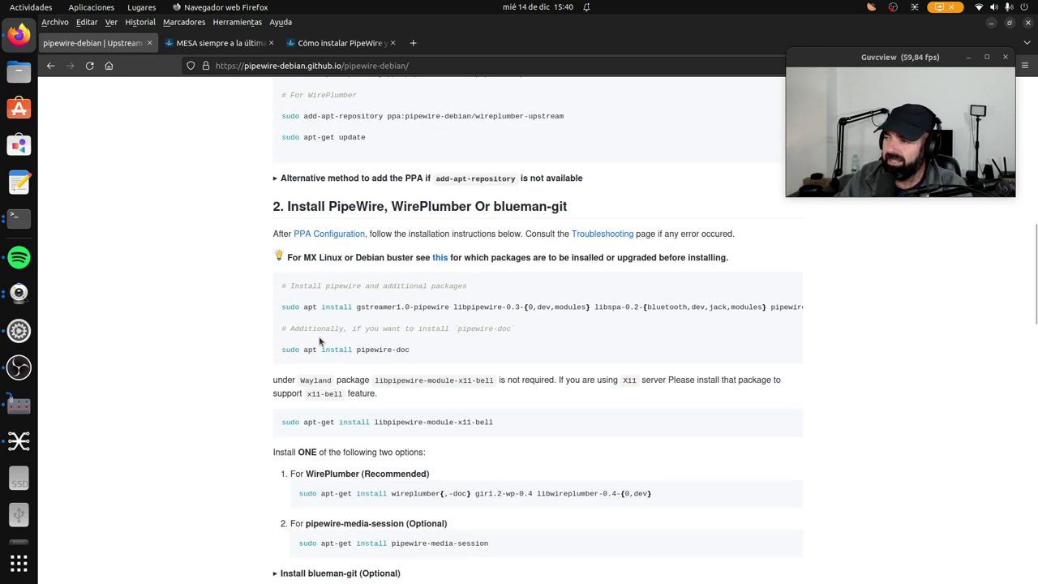
- Move the Guvcview webcam window away from the browser's window controls, and minimize Firefox to reveal the desktop
{"action": "left_click_drag", "start_coordinate": [926, 69], "coordinate": [937, 122]}
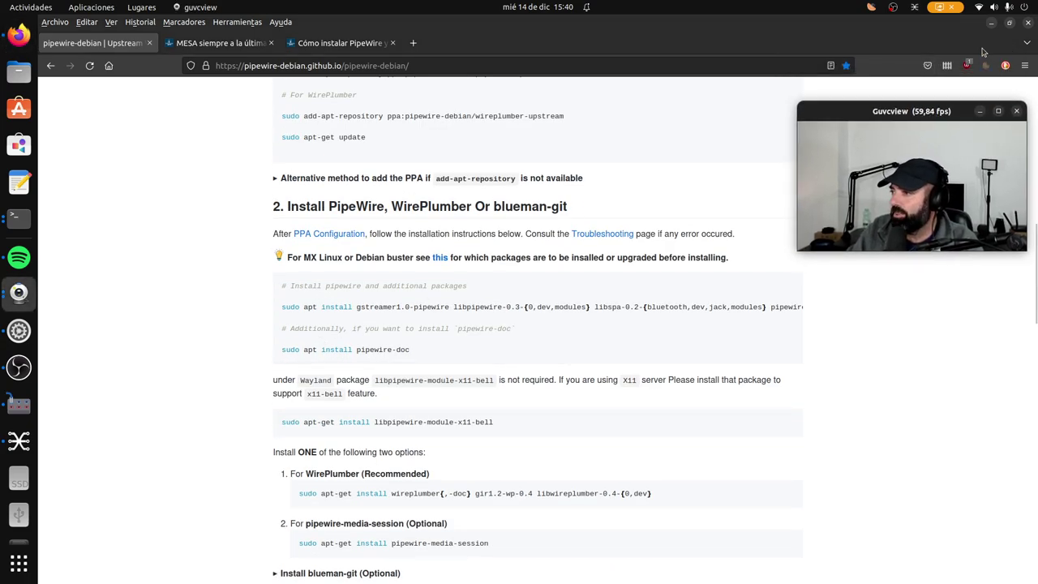
{"action": "left_click", "coordinate": [992, 23]}
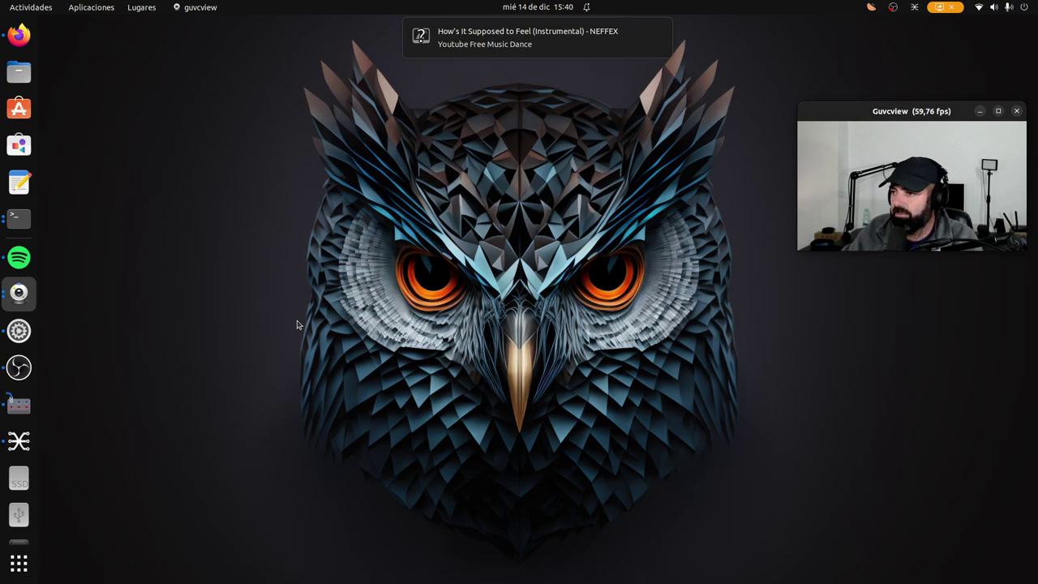
{"action": "left_click", "coordinate": [661, 31]}
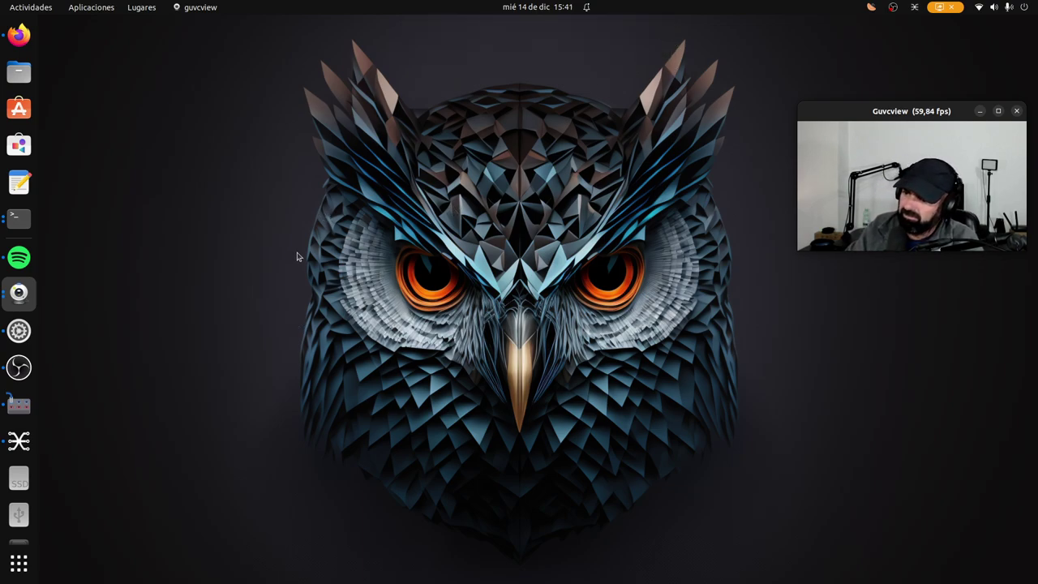
- Open Ubuntu Software and arrange its window beside the Guvcview webcam window
{"action": "left_click", "coordinate": [18, 108]}
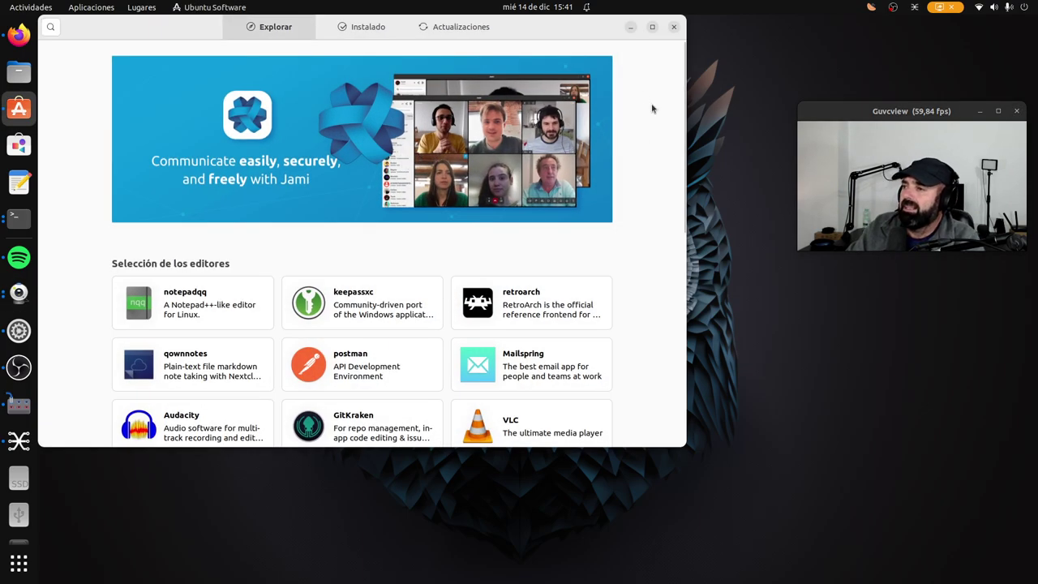
{"action": "left_click_drag", "start_coordinate": [549, 30], "coordinate": [593, 107]}
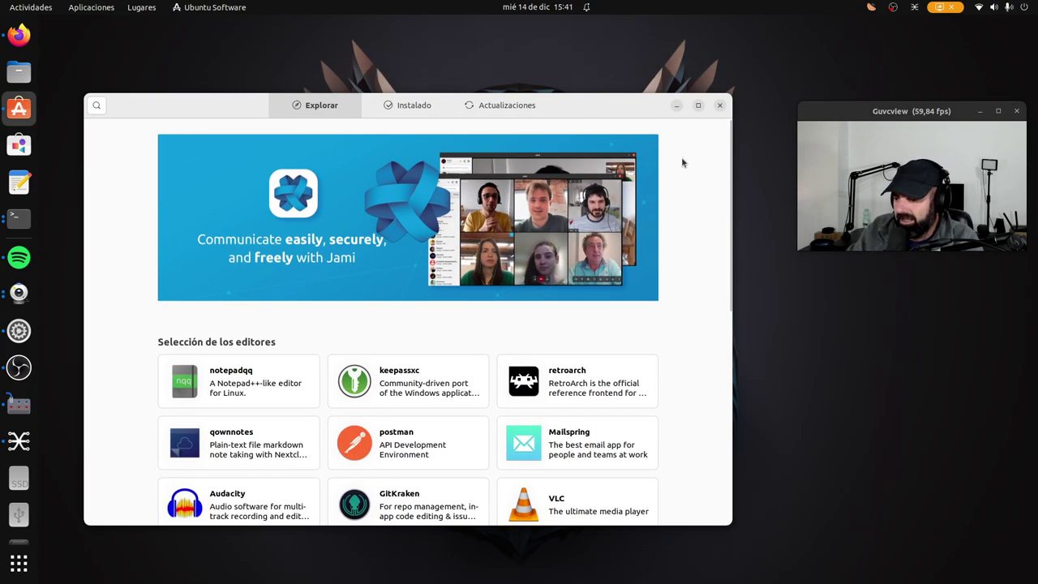
{"action": "left_click_drag", "start_coordinate": [910, 126], "coordinate": [909, 65]}
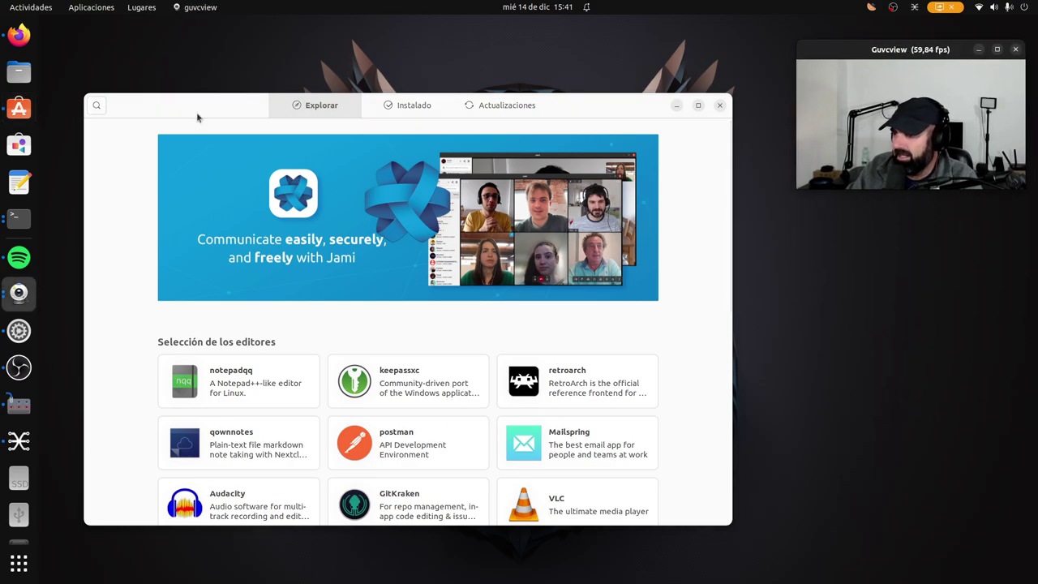
{"action": "left_click", "coordinate": [238, 108]}
{"action": "left_click_drag", "start_coordinate": [226, 103], "coordinate": [244, 73]}
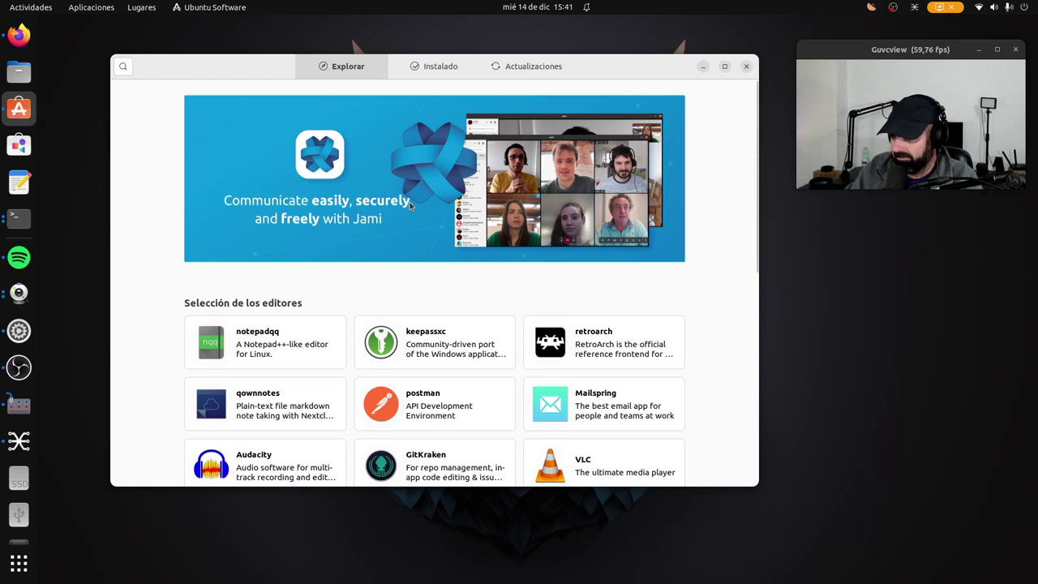
- Check the available updates in Ubuntu Software, and search the catalogue for "spotify"
{"action": "left_click", "coordinate": [535, 66]}
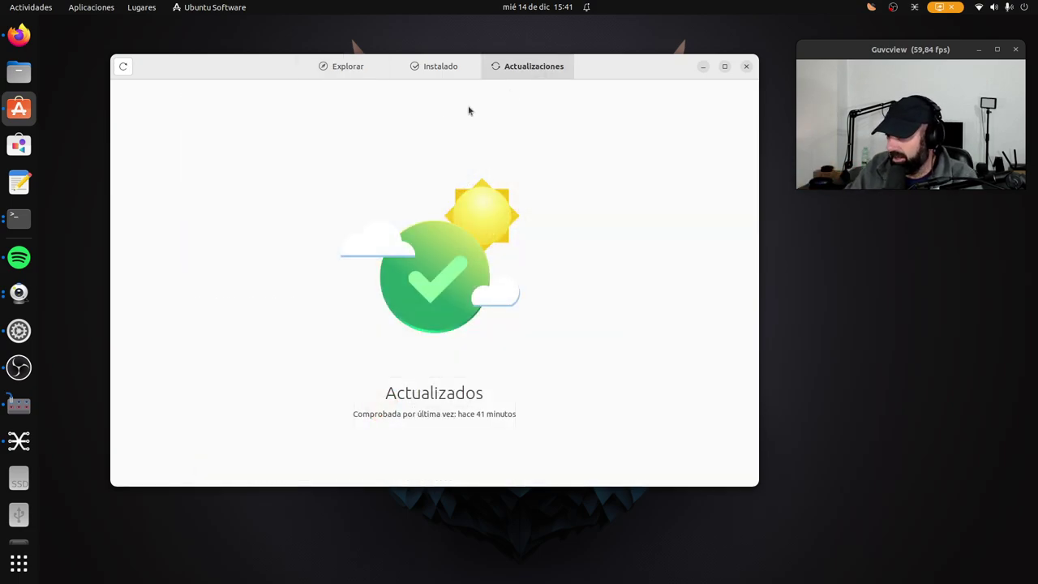
{"action": "left_click", "coordinate": [348, 72]}
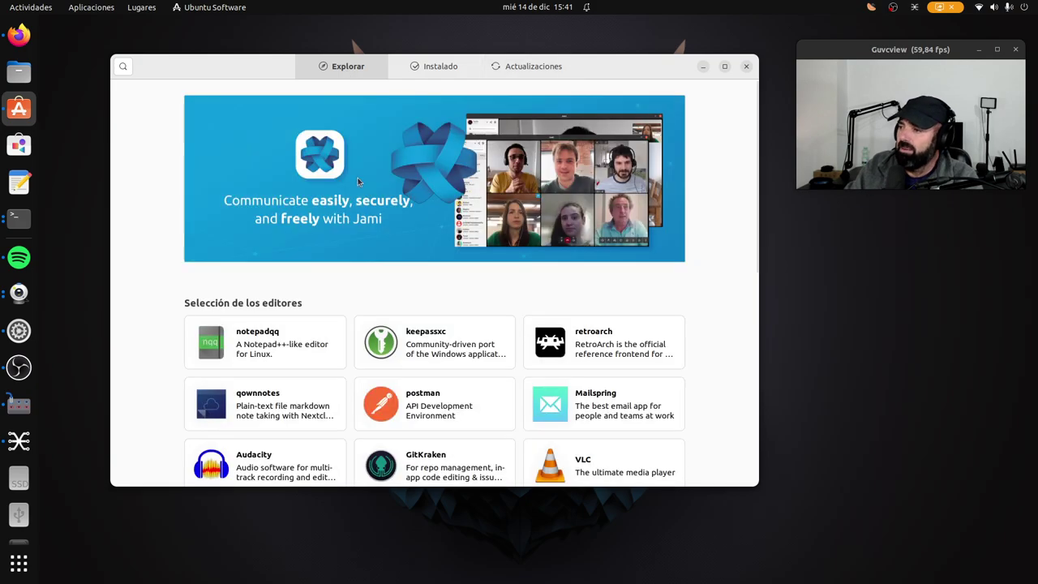
{"action": "left_click", "coordinate": [123, 67]}
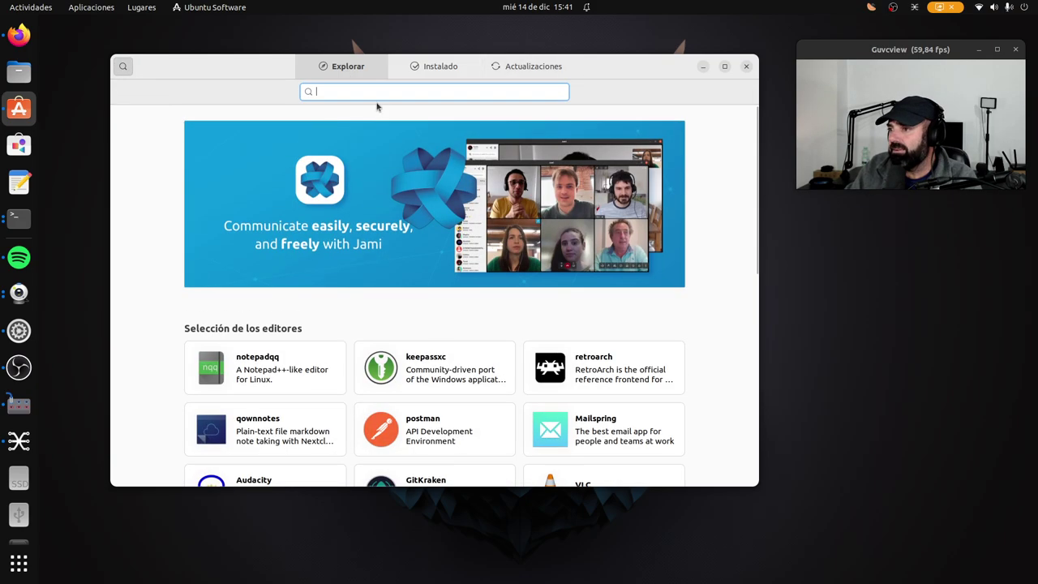
{"action": "type", "text": "sp"}
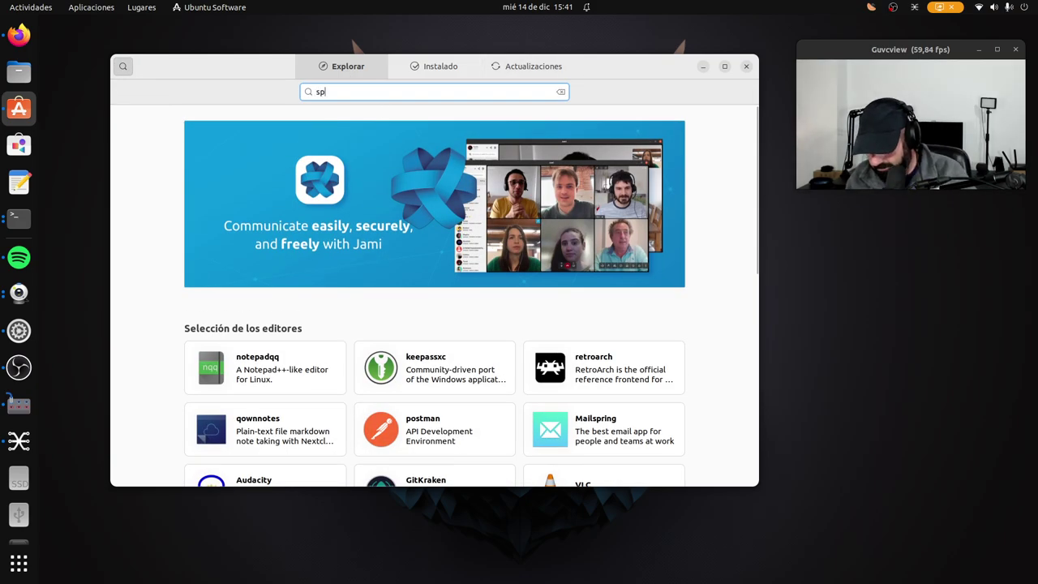
{"action": "type", "text": "otify"}
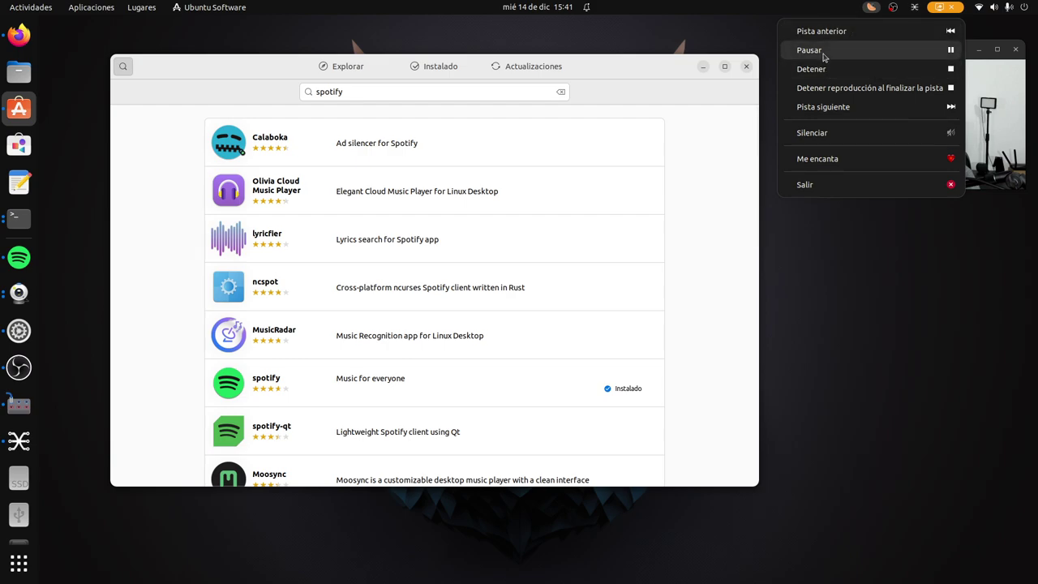
- Pause the music playback and open the spotify details page from the search results
{"action": "left_click", "coordinate": [819, 50]}
{"action": "left_click", "coordinate": [242, 65]}
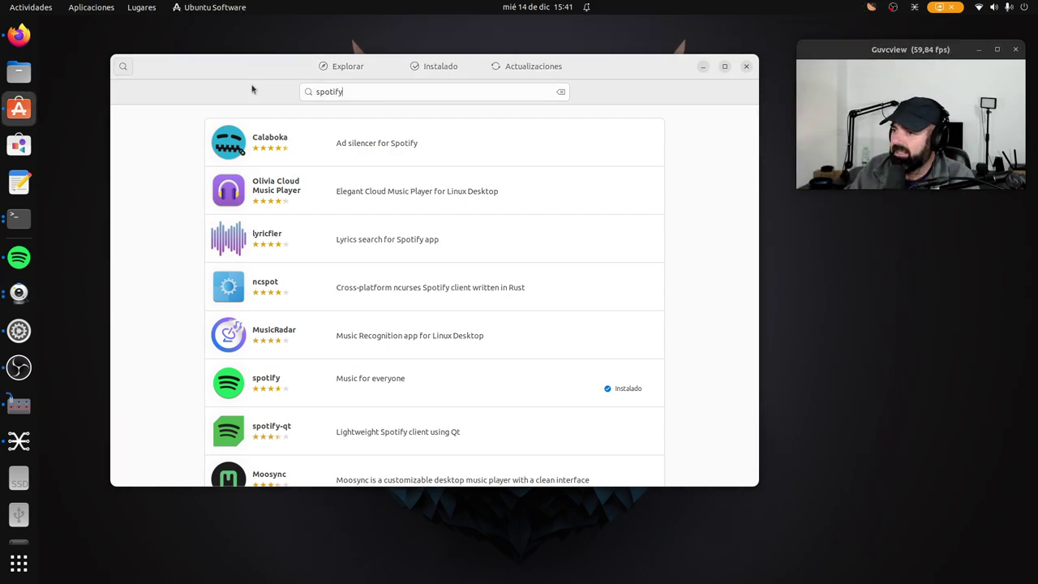
{"action": "scroll", "coordinate": [318, 285], "scroll_direction": "down", "scroll_amount": 2}
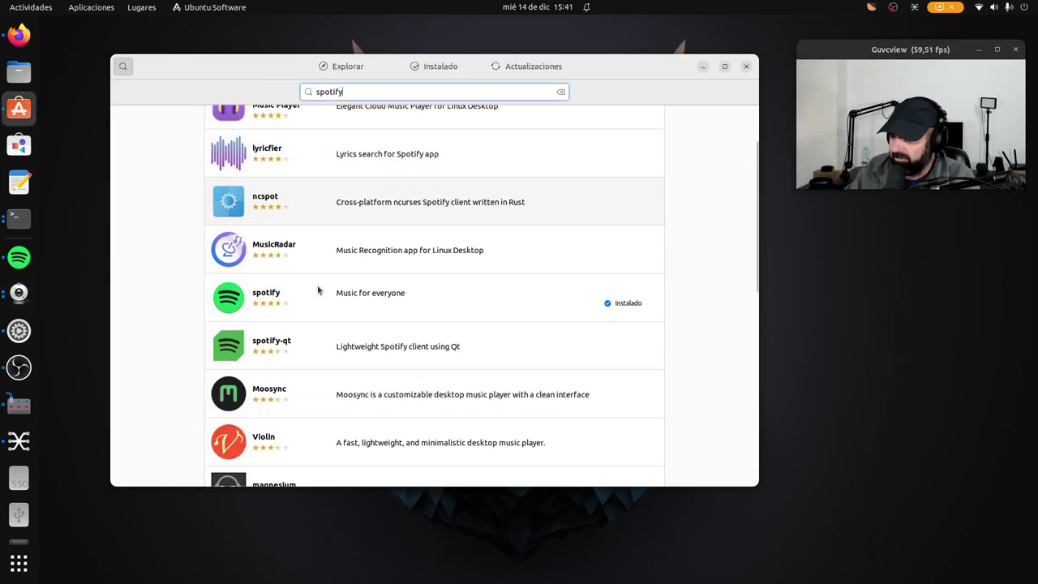
{"action": "left_click", "coordinate": [272, 296]}
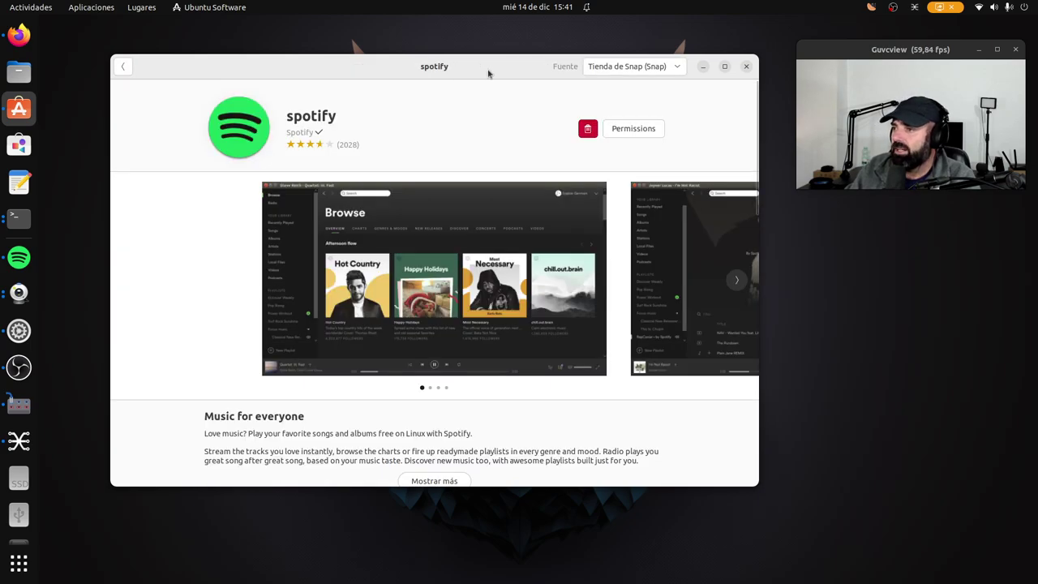
{"action": "left_click_drag", "start_coordinate": [488, 65], "coordinate": [417, 46]}
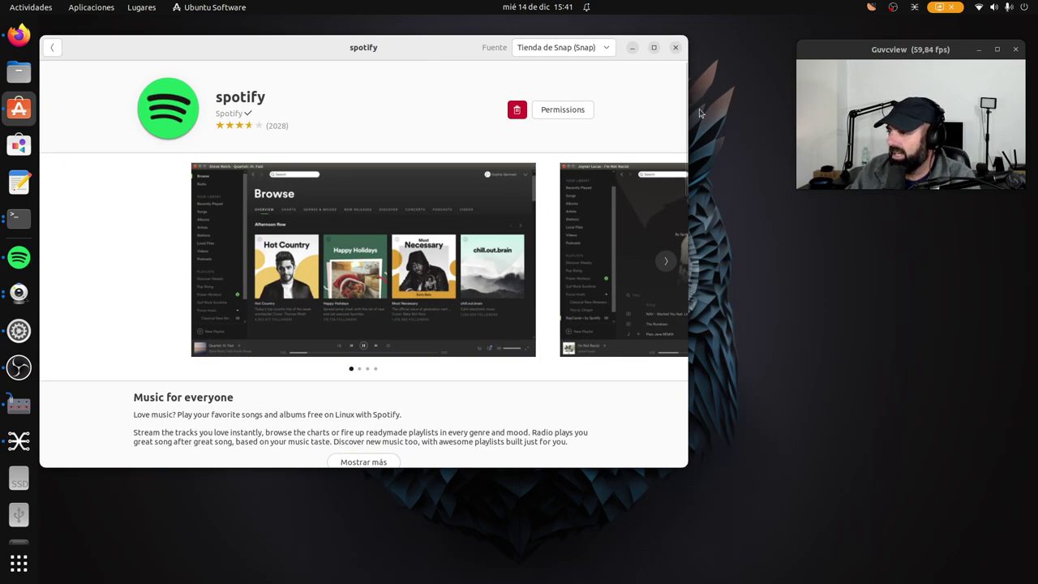
{"action": "left_click", "coordinate": [654, 47]}
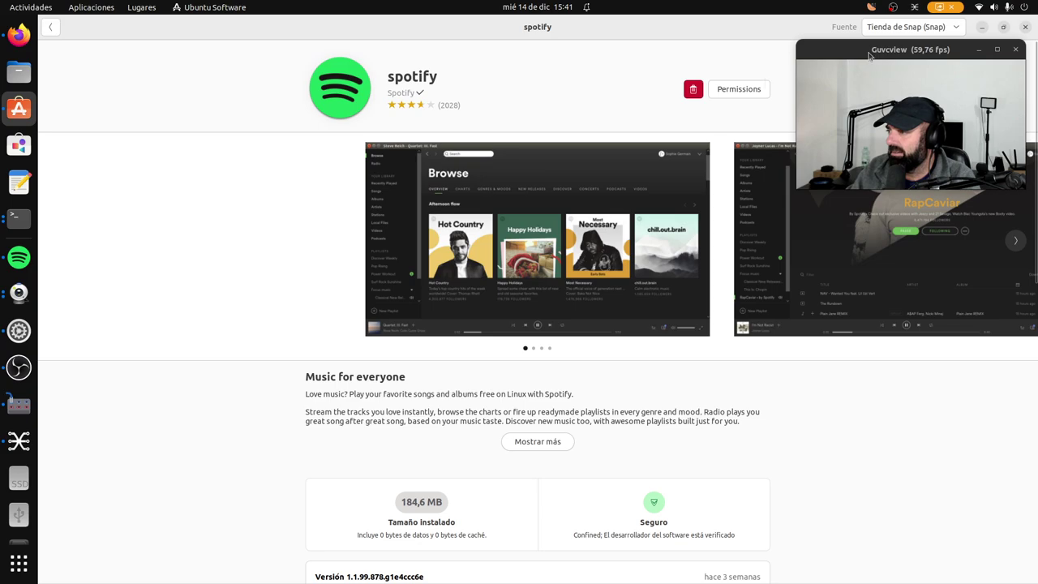
{"action": "left_click_drag", "start_coordinate": [906, 50], "coordinate": [281, 188]}
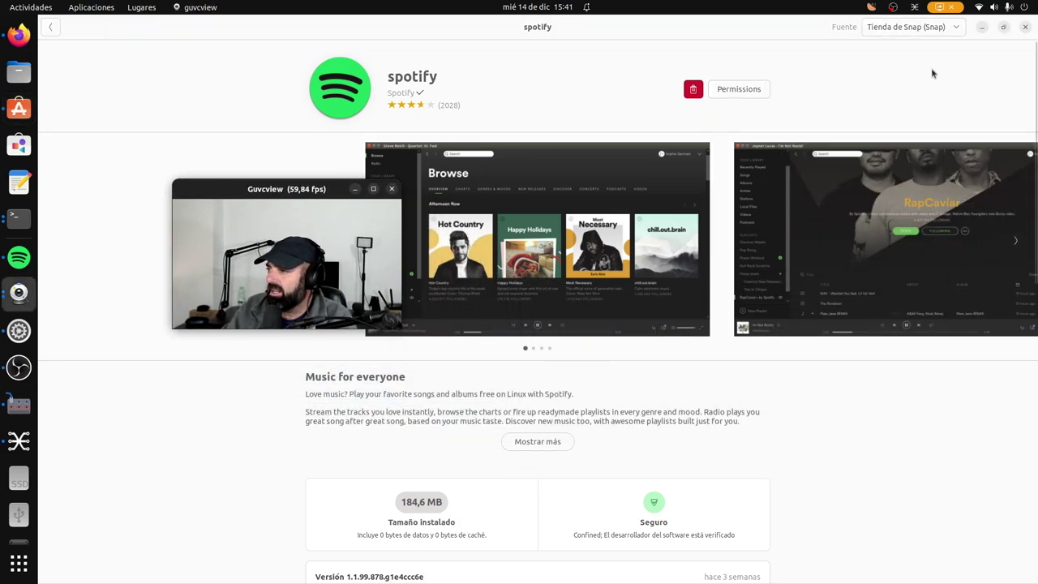
{"action": "left_click", "coordinate": [908, 81]}
{"action": "key", "text": "super+Down"}
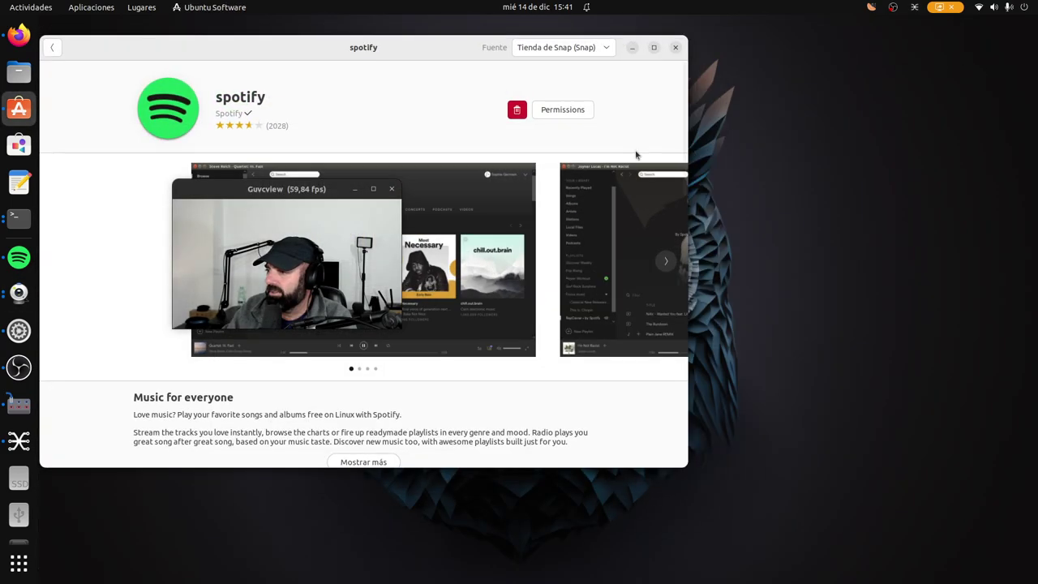
- Place the Guvcview webcam window in free desktop space and slightly enlarge the Ubuntu Software window
{"action": "left_click_drag", "start_coordinate": [292, 189], "coordinate": [878, 200]}
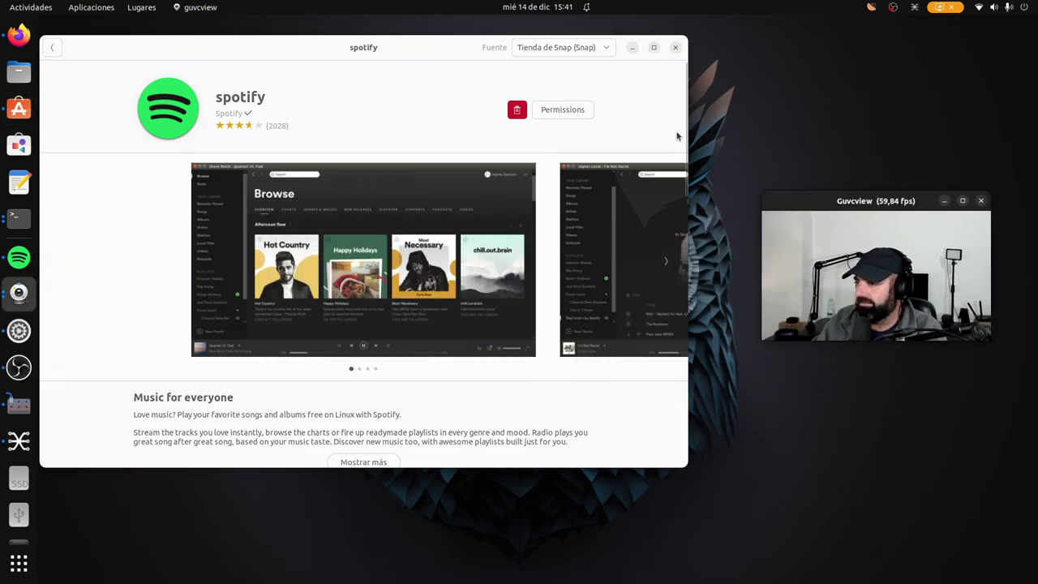
{"action": "left_click", "coordinate": [685, 464]}
{"action": "left_click_drag", "start_coordinate": [714, 494], "coordinate": [729, 505]}
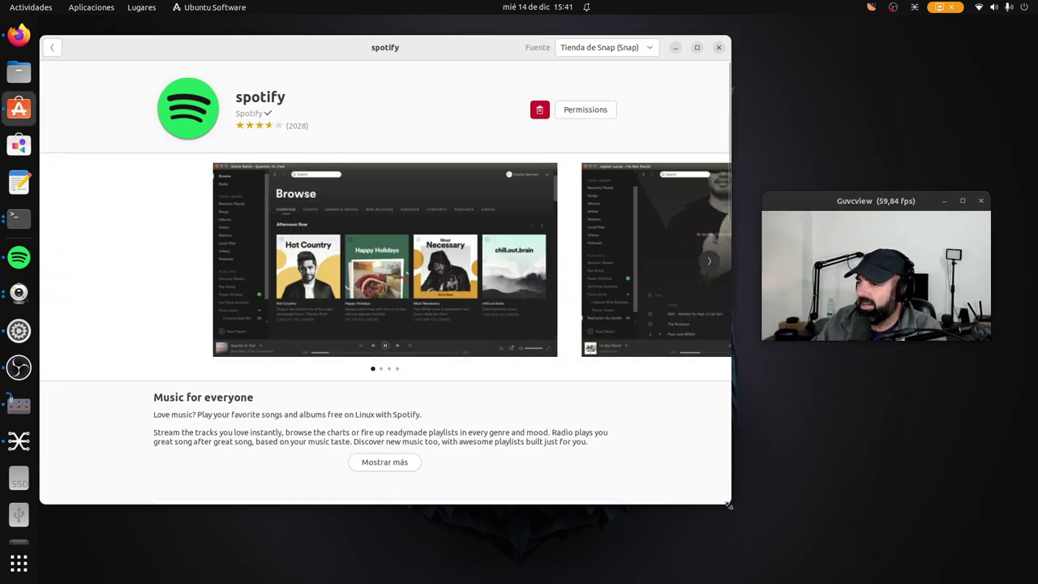
- Show the Snap source channels offered for spotify, keeping the webcam window clear of the list
{"action": "left_click", "coordinate": [639, 50]}
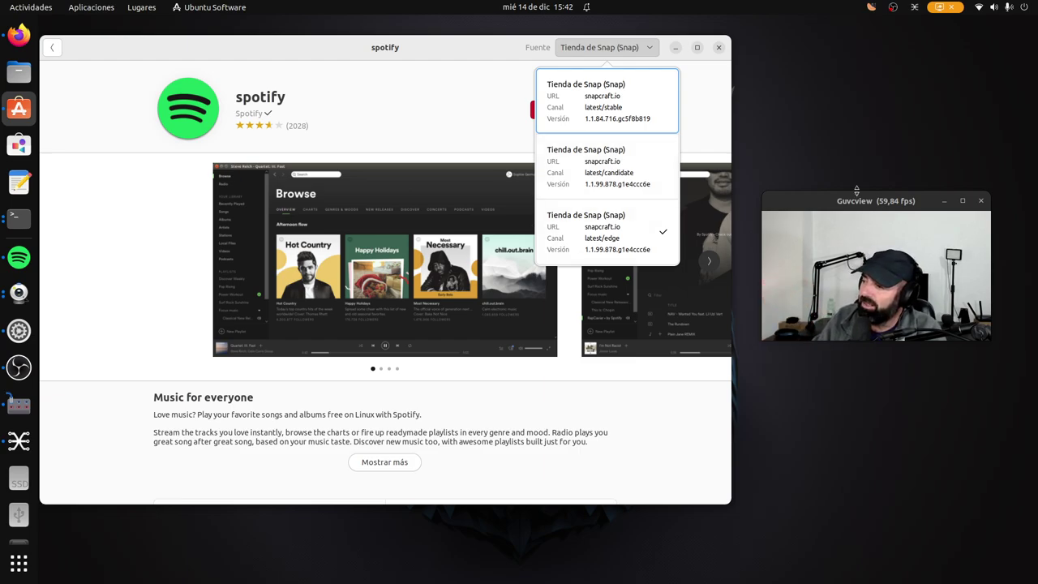
{"action": "left_click_drag", "start_coordinate": [843, 205], "coordinate": [873, 75]}
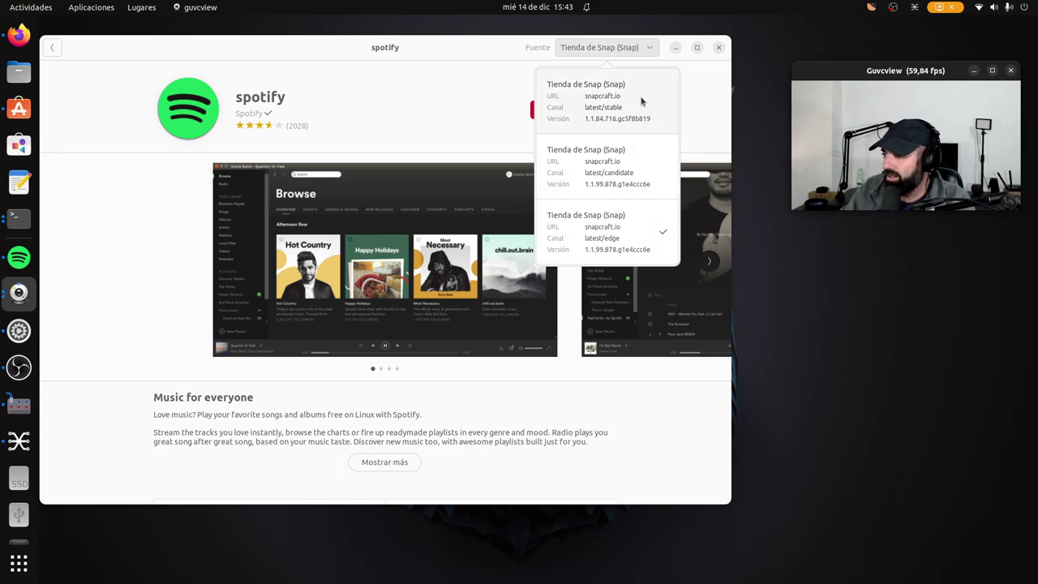
- Compare the stable, candidate and edge channels in spotify's Snap source list, and minimize Ubuntu Software
{"action": "left_click", "coordinate": [139, 276]}
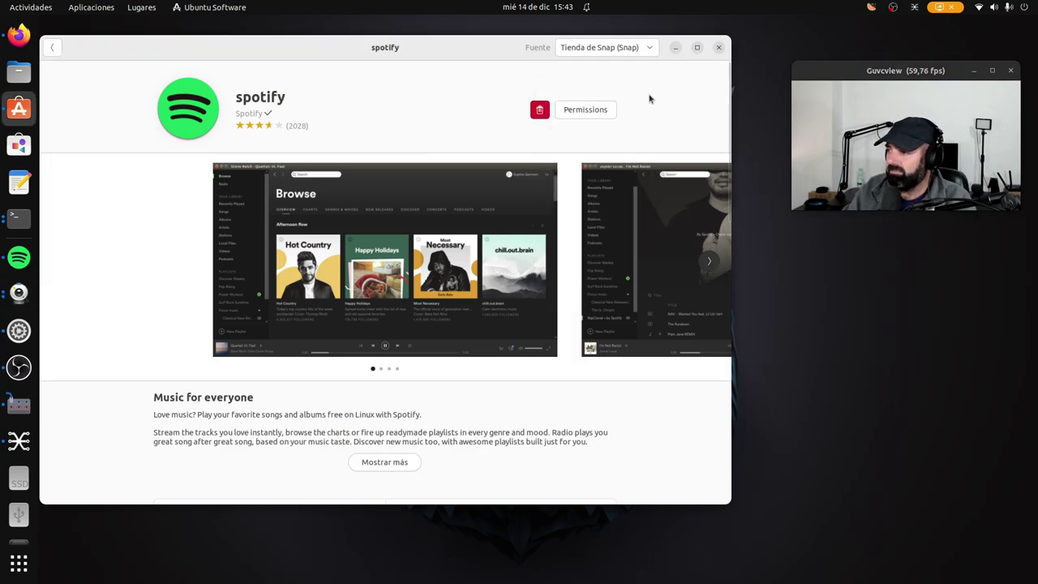
{"action": "left_click", "coordinate": [641, 48]}
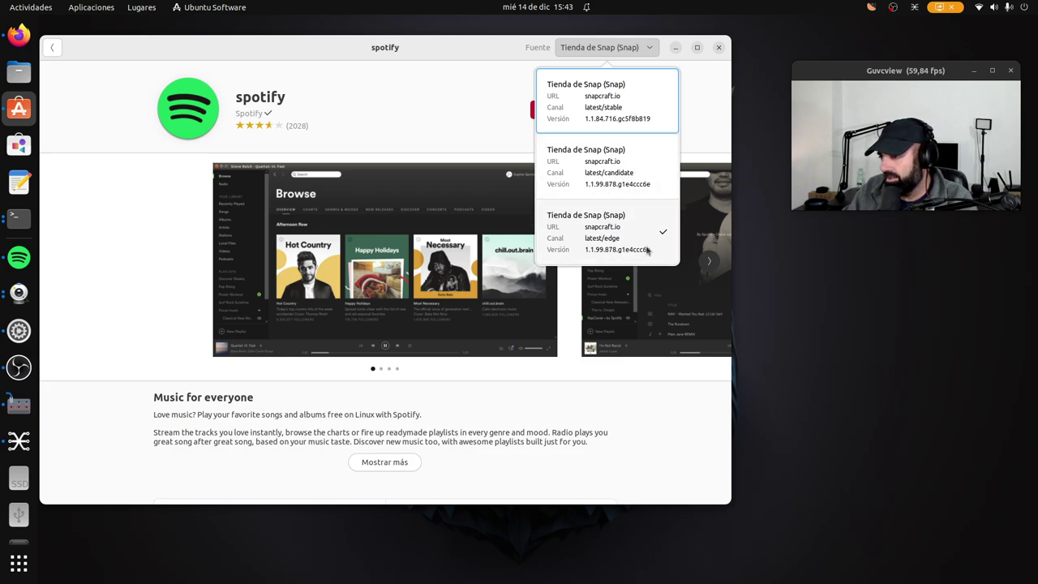
{"action": "left_click", "coordinate": [434, 121]}
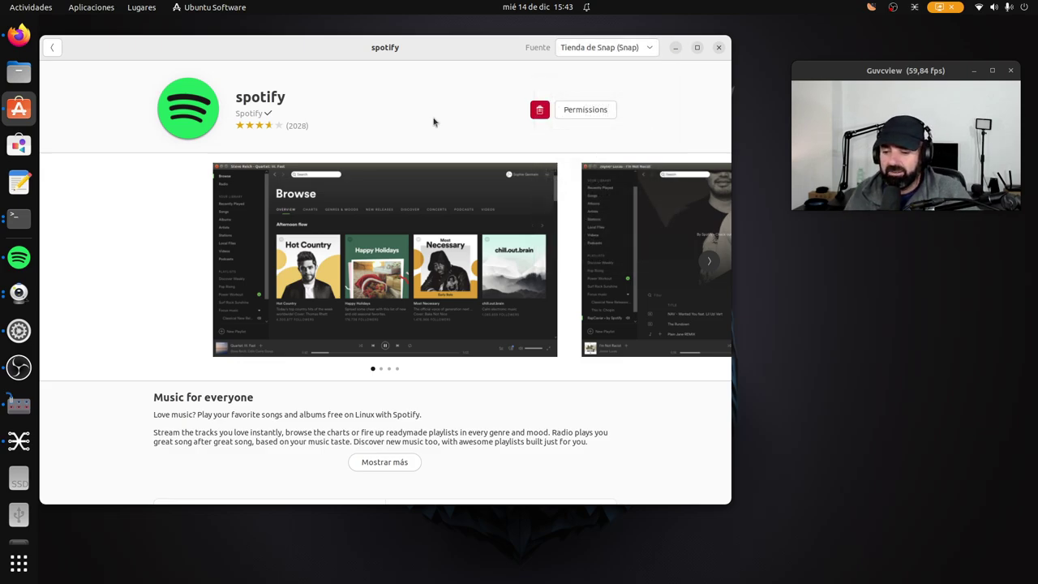
{"action": "left_click", "coordinate": [572, 48]}
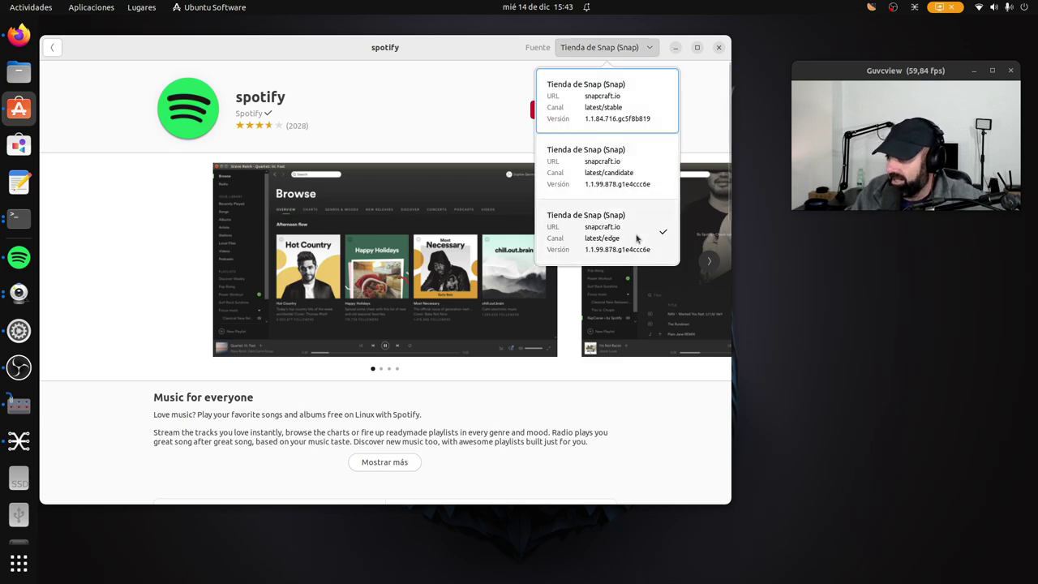
{"action": "left_click", "coordinate": [158, 235]}
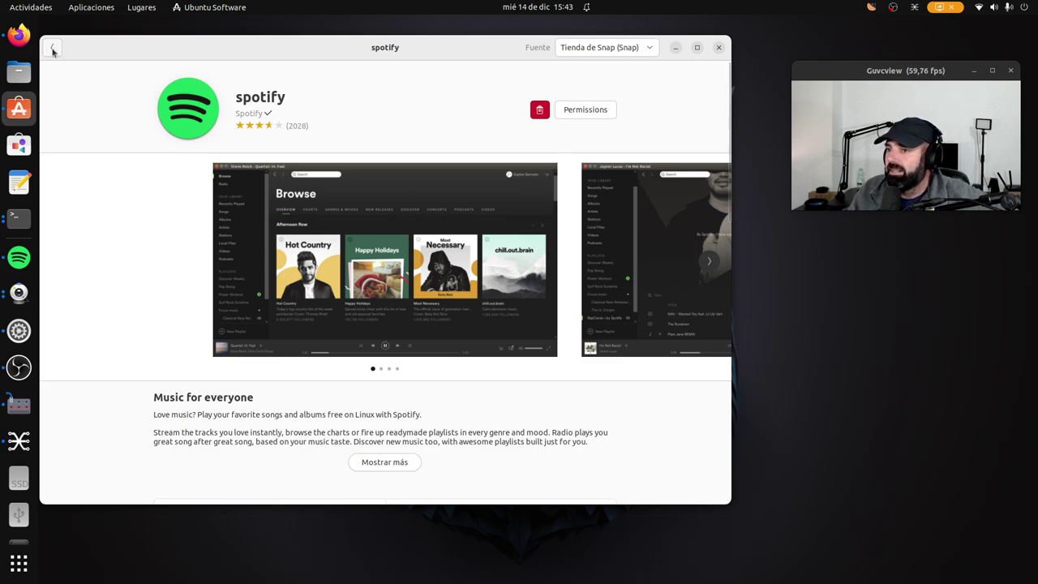
{"action": "left_click", "coordinate": [676, 48]}
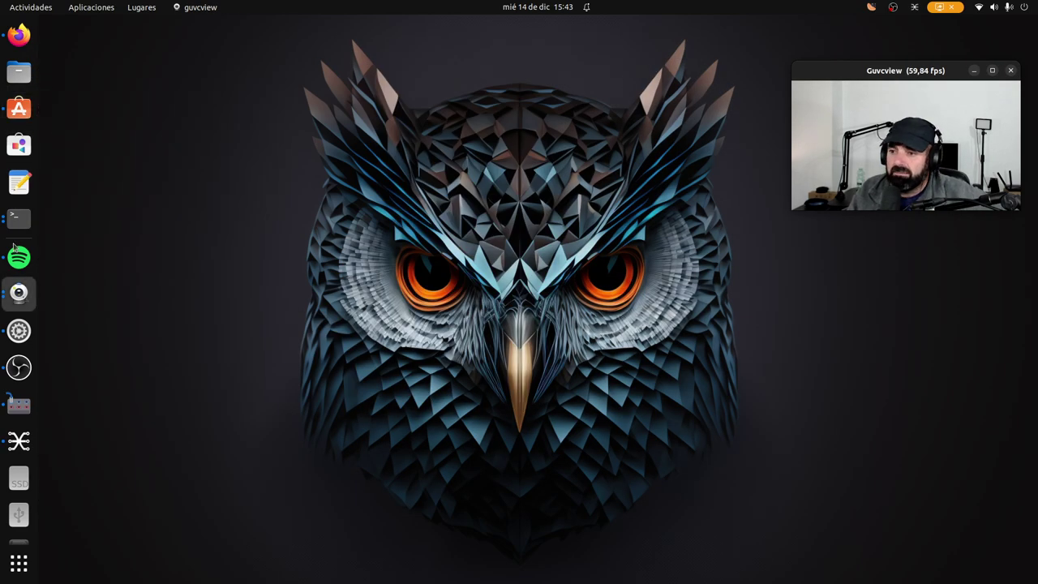
- Switch to Spotify, reposition its window, play the podcast's "Episode 4: El diario de Bridget Jones", and lower the volume to about a quarter
{"action": "left_click", "coordinate": [19, 258]}
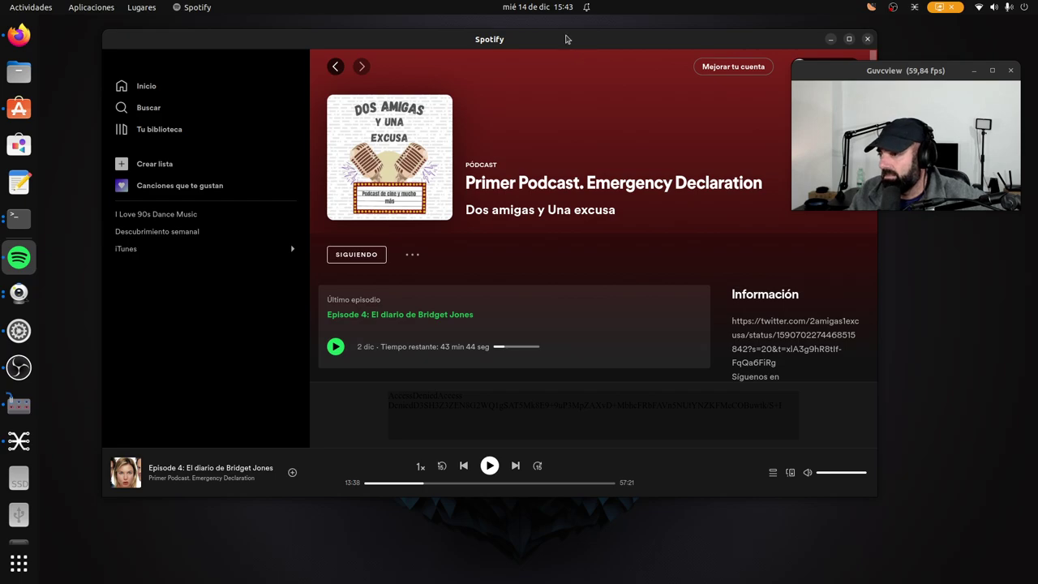
{"action": "left_click_drag", "start_coordinate": [565, 37], "coordinate": [540, 74]}
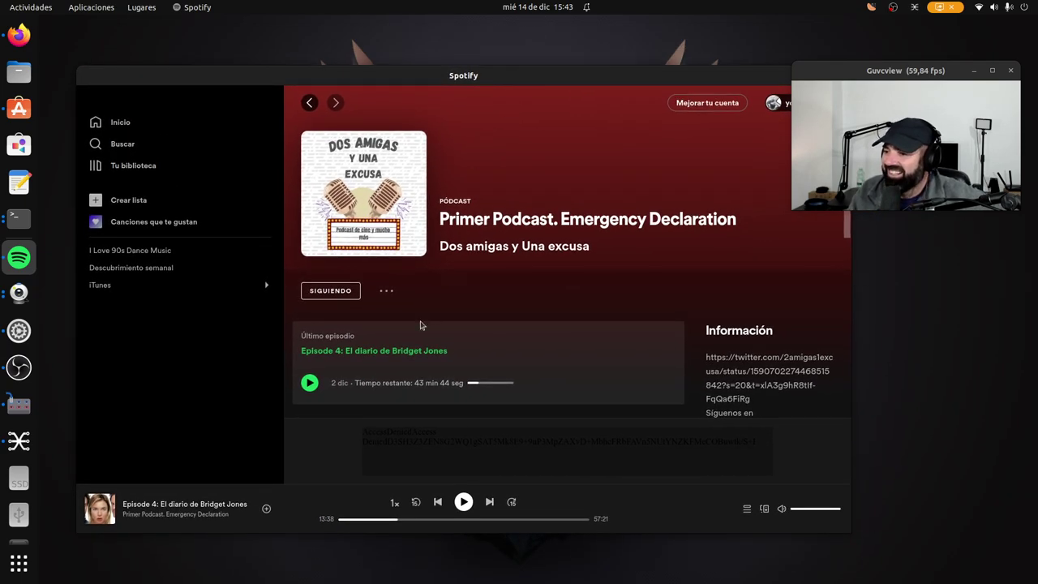
{"action": "left_click", "coordinate": [311, 384]}
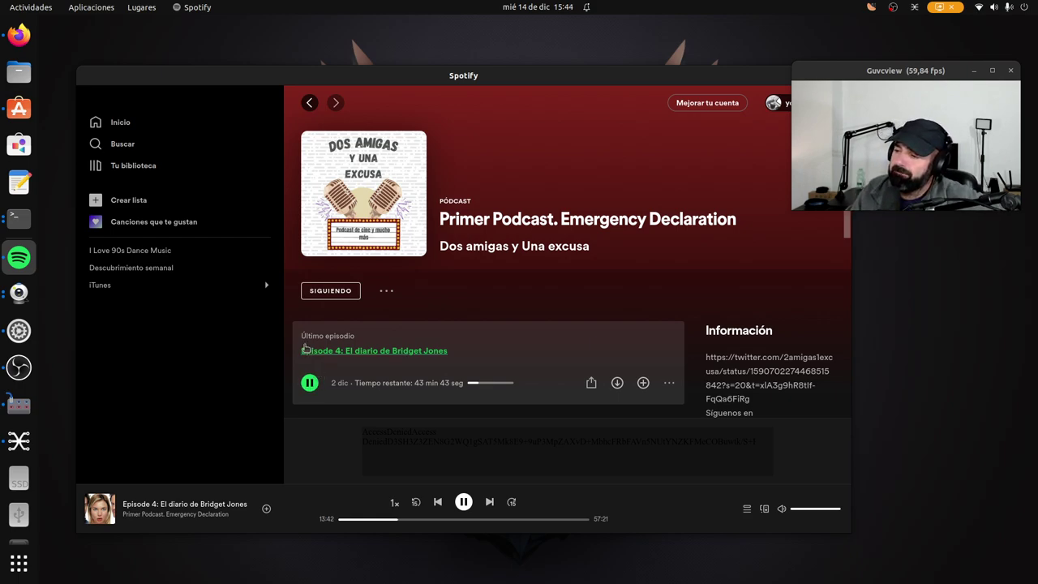
{"action": "left_click_drag", "start_coordinate": [811, 509], "coordinate": [804, 512]}
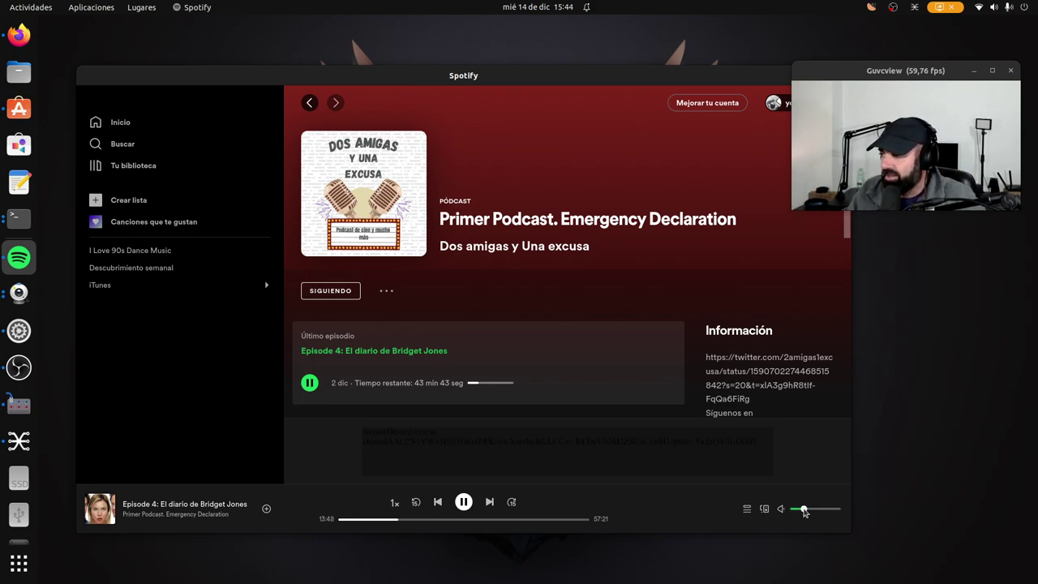
- Show the btop system monitor in Terminal, moving the webcam window to uncover the CPU readings and the process list
{"action": "left_click", "coordinate": [30, 229]}
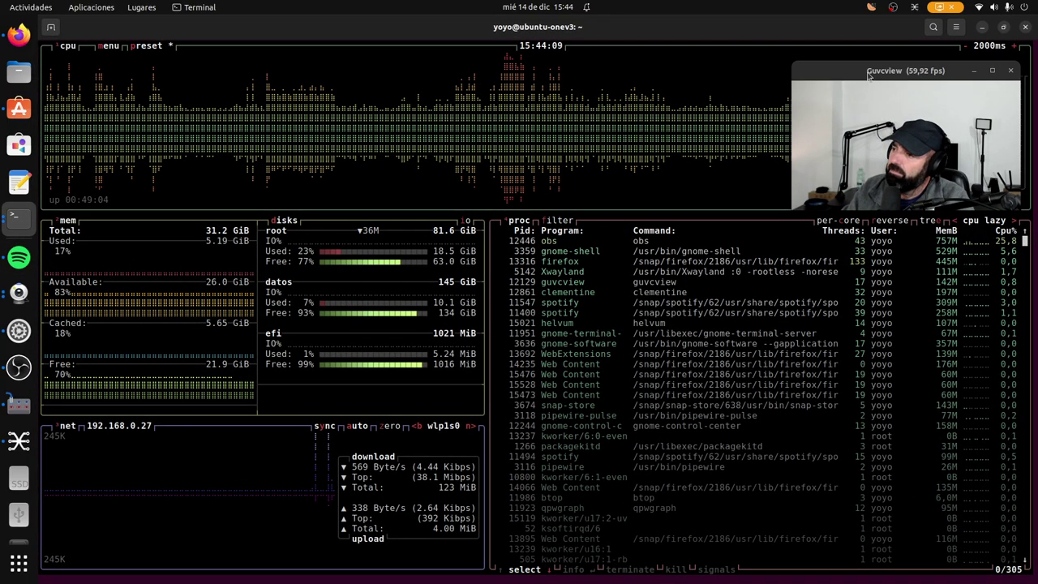
{"action": "left_click_drag", "start_coordinate": [868, 75], "coordinate": [444, 237]}
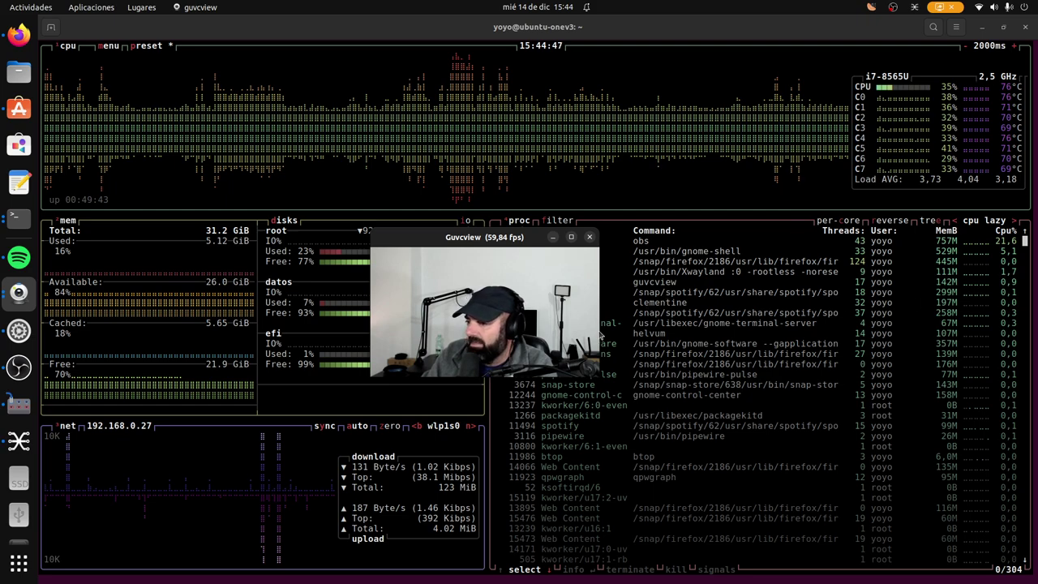
{"action": "left_click_drag", "start_coordinate": [487, 241], "coordinate": [558, 188]}
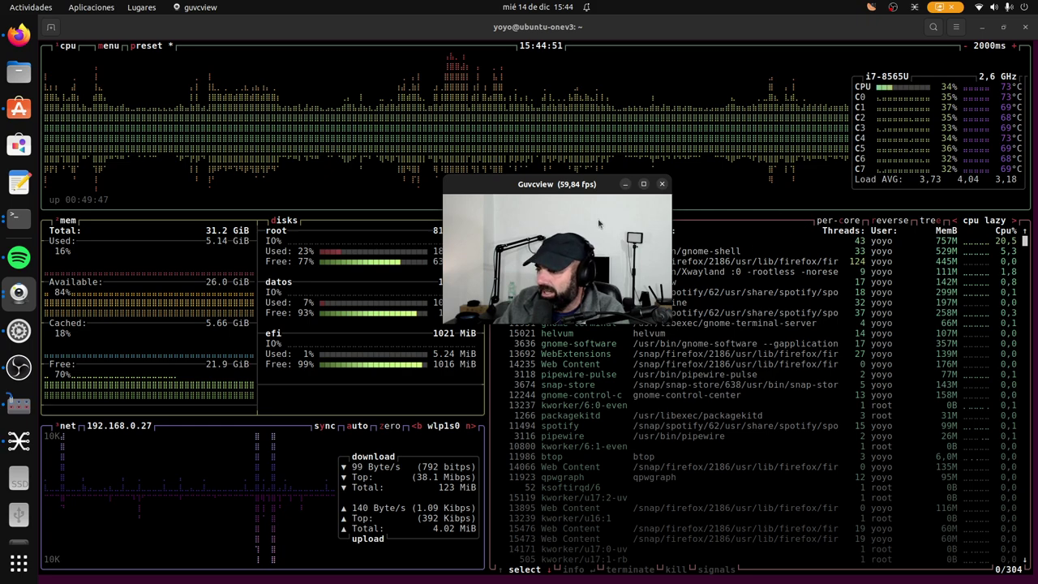
{"action": "left_click_drag", "start_coordinate": [557, 187], "coordinate": [712, 227]}
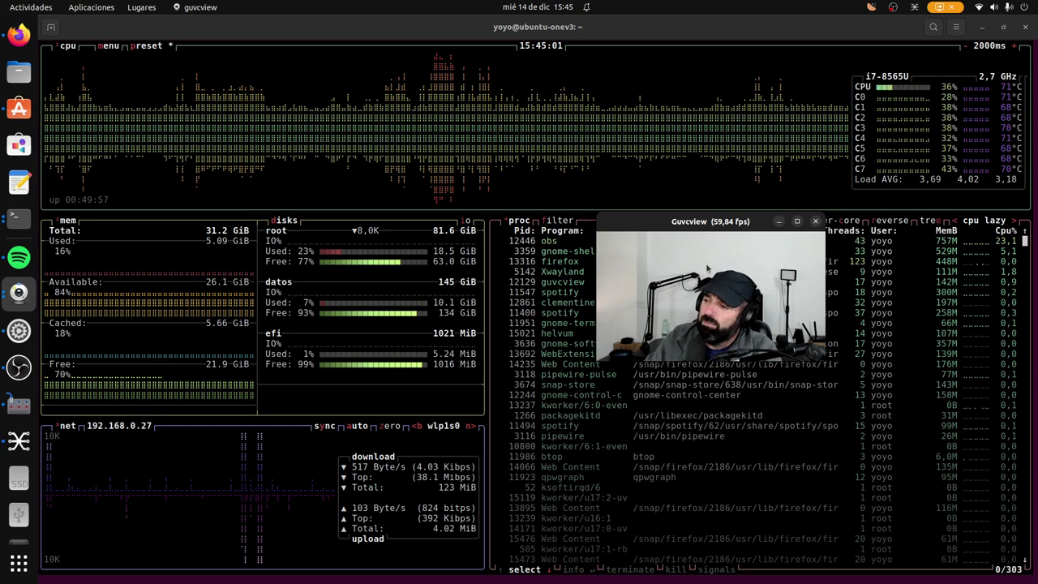
{"action": "left_click_drag", "start_coordinate": [695, 223], "coordinate": [690, 88]}
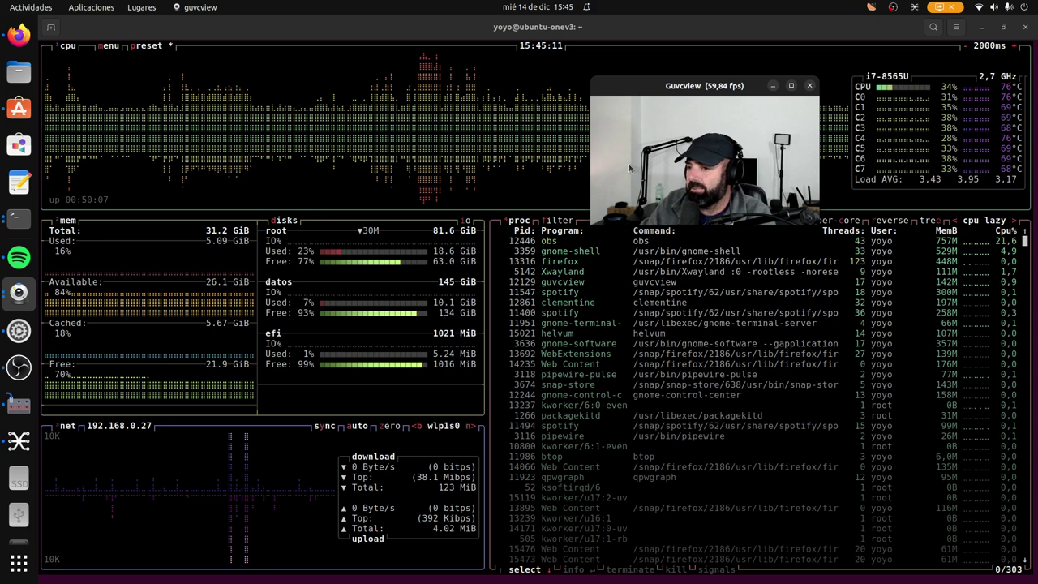
- Minimize the btop and neofetch terminal windows, and rearrange the Guvcview and Spotify windows on the desktop
{"action": "left_click", "coordinate": [984, 28]}
{"action": "left_click_drag", "start_coordinate": [728, 84], "coordinate": [874, 196]}
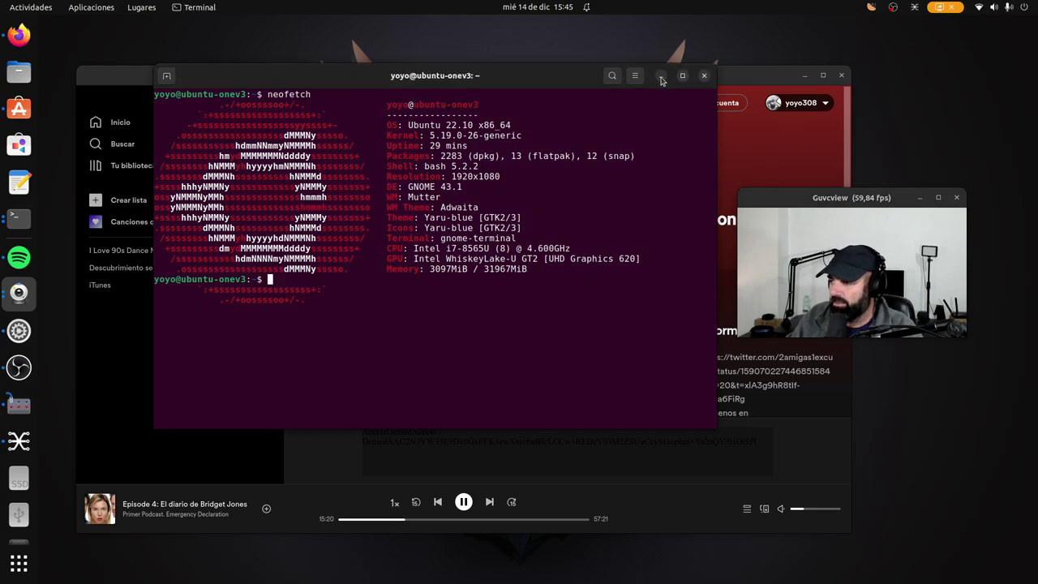
{"action": "left_click", "coordinate": [661, 76]}
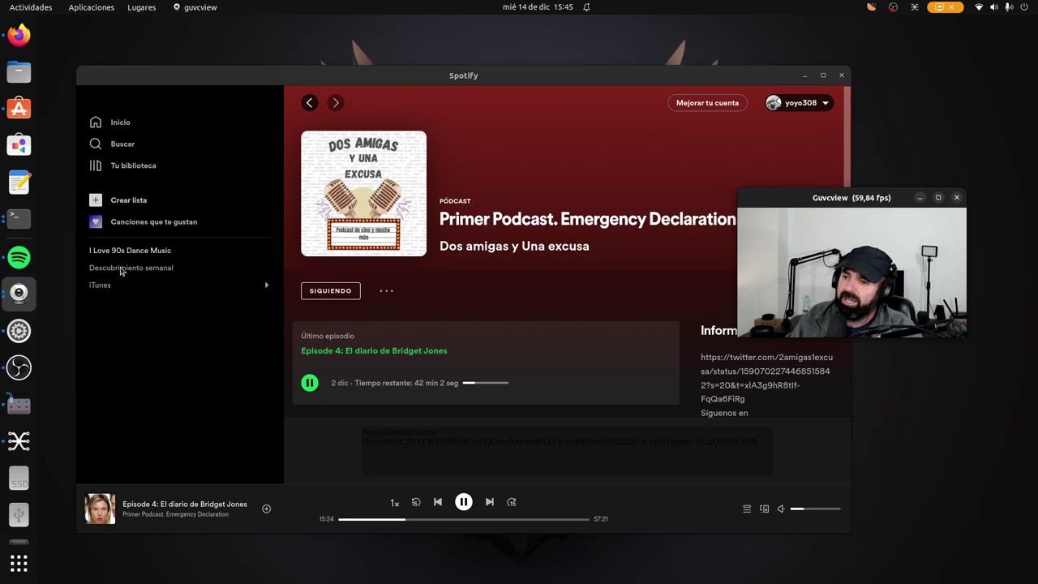
{"action": "left_click_drag", "start_coordinate": [739, 75], "coordinate": [790, 95]}
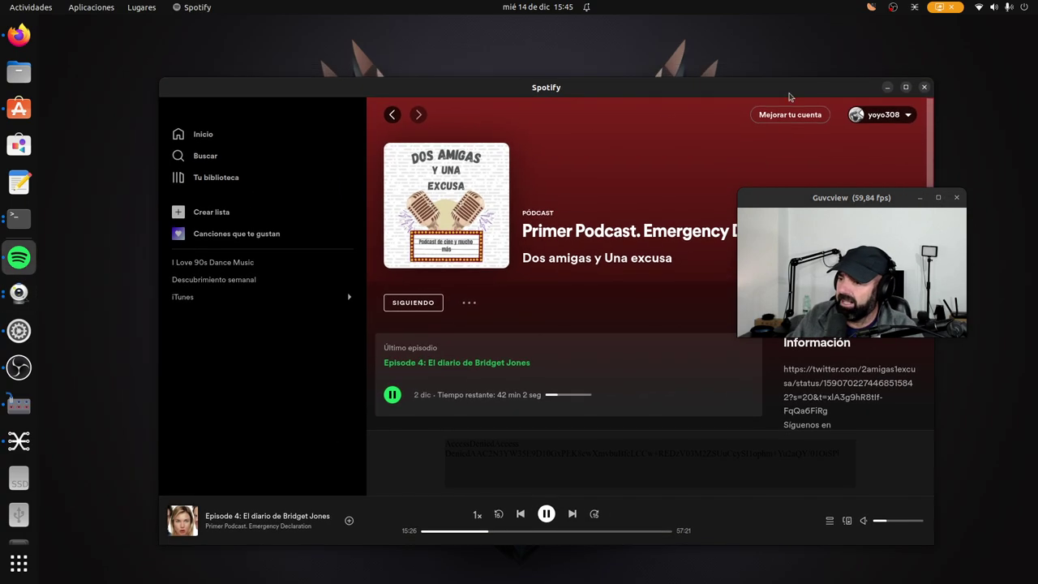
- Return to Ubuntu Software and show spotify's Snap channels again, moving the webcam window below the list
{"action": "left_click", "coordinate": [19, 108]}
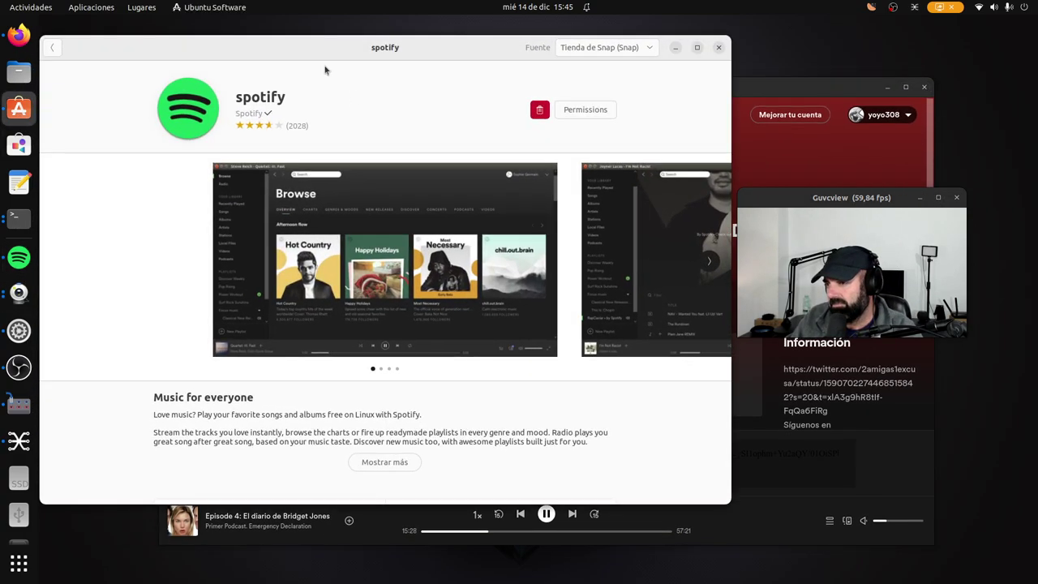
{"action": "left_click_drag", "start_coordinate": [301, 54], "coordinate": [398, 39]}
{"action": "left_click", "coordinate": [717, 34]}
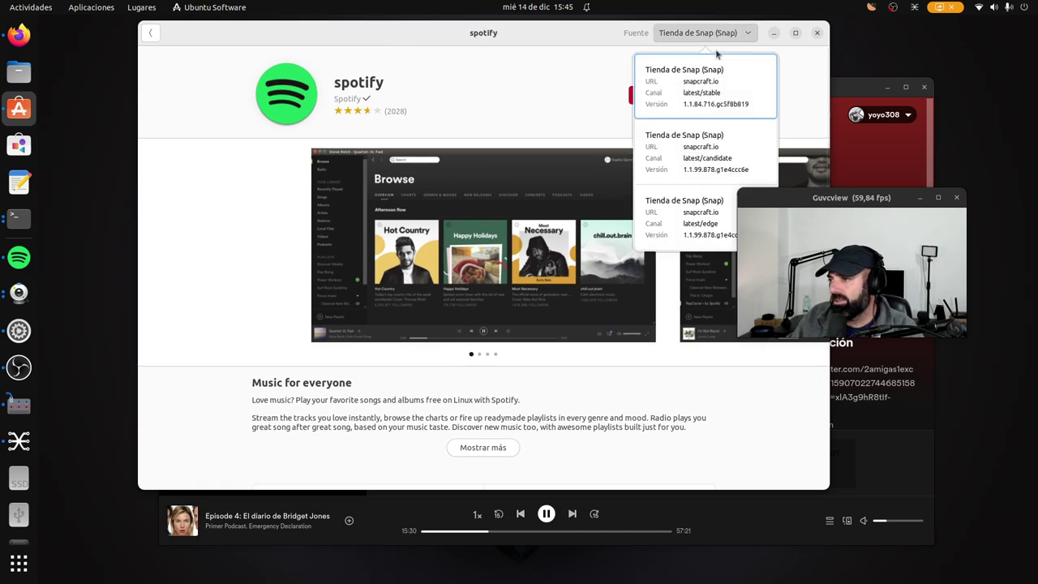
{"action": "left_click_drag", "start_coordinate": [761, 227], "coordinate": [773, 382]}
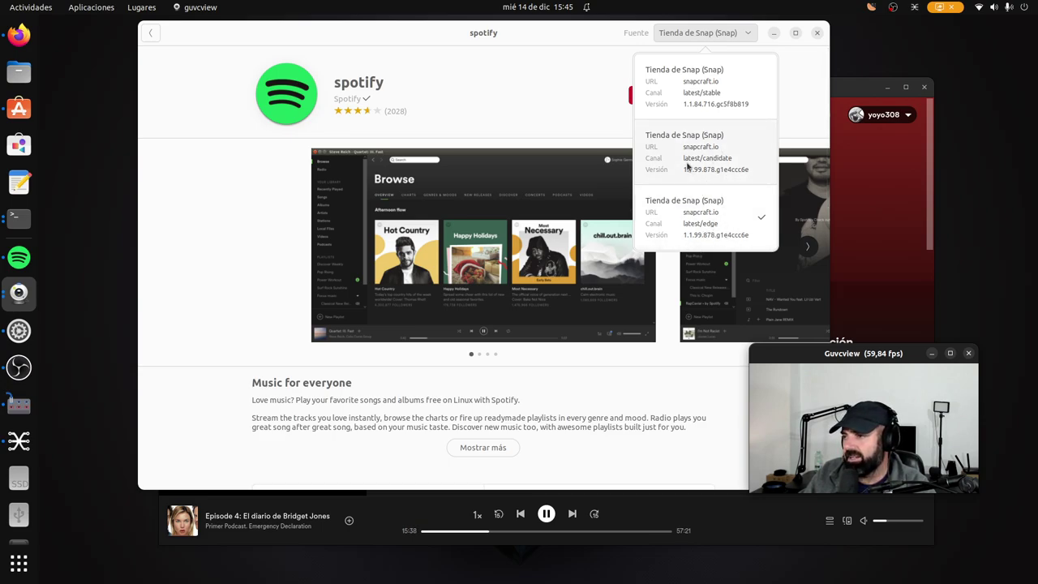
- Open the GNOME Software store, move its window clear of the dock, and widen it over the Ubuntu Software window
{"action": "left_click", "coordinate": [19, 146]}
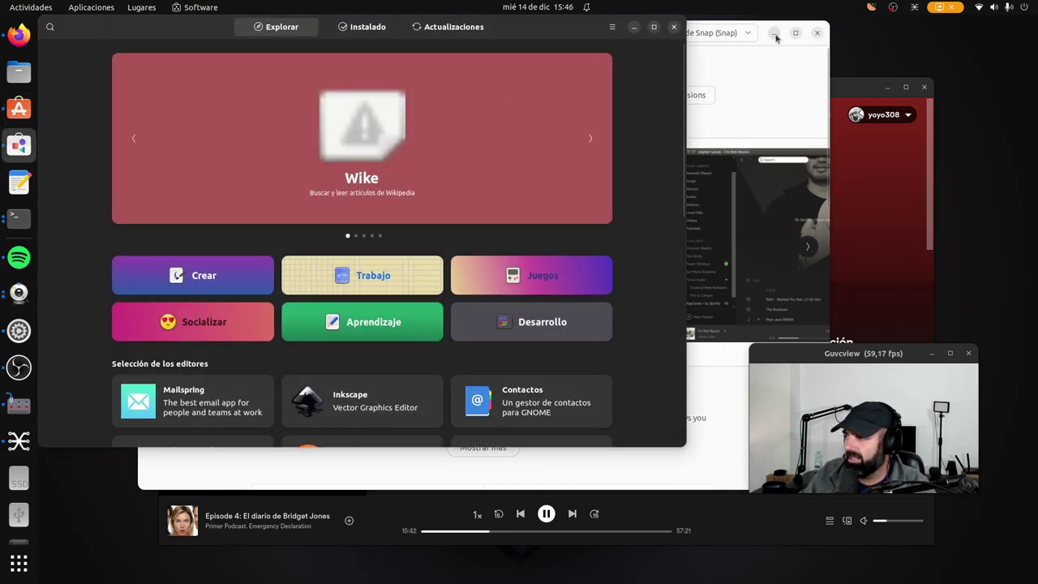
{"action": "left_click_drag", "start_coordinate": [559, 44], "coordinate": [571, 69]}
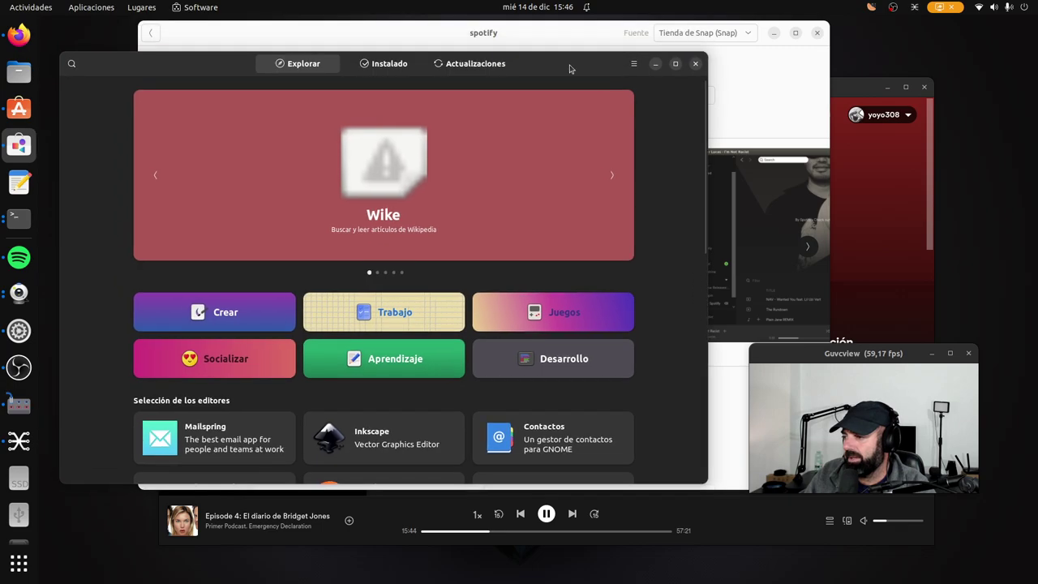
{"action": "left_click_drag", "start_coordinate": [709, 483], "coordinate": [838, 495]}
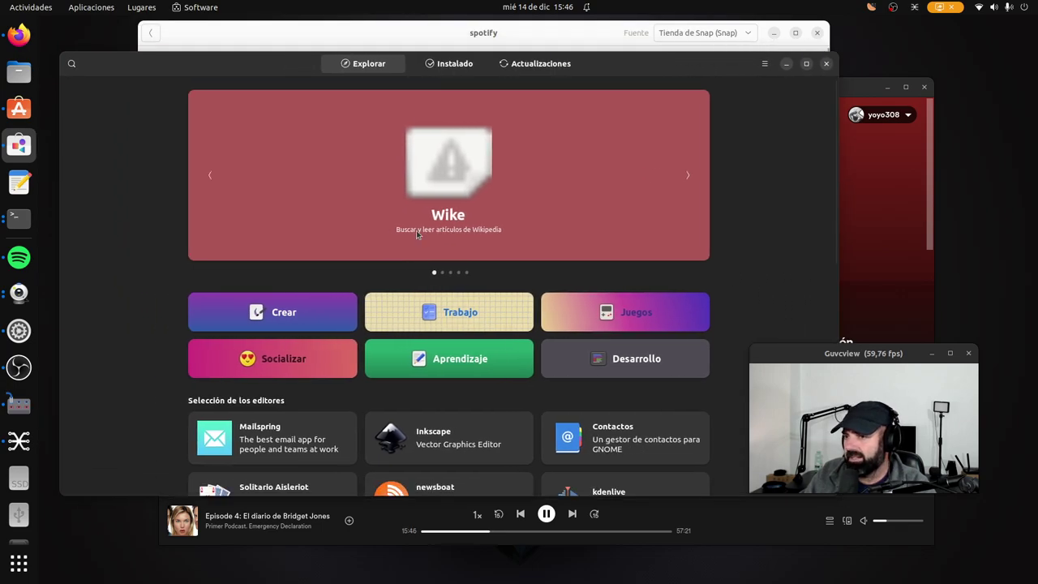
- Switch to Firefox and open the bookmarked "Flatpak—the future of application distribution" page in a new tab
{"action": "left_click", "coordinate": [19, 34]}
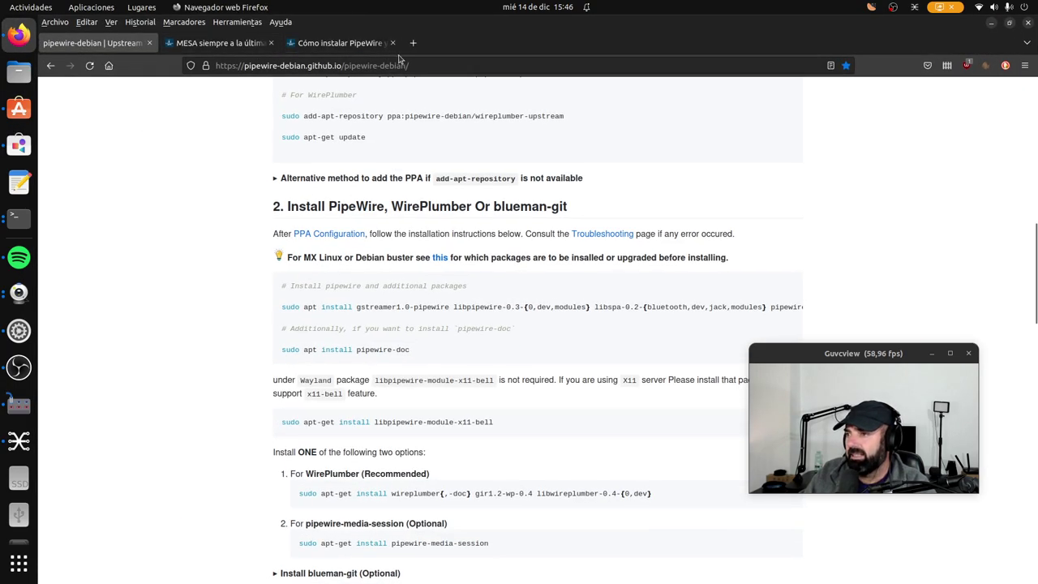
{"action": "left_click", "coordinate": [412, 43]}
{"action": "left_click", "coordinate": [184, 21]}
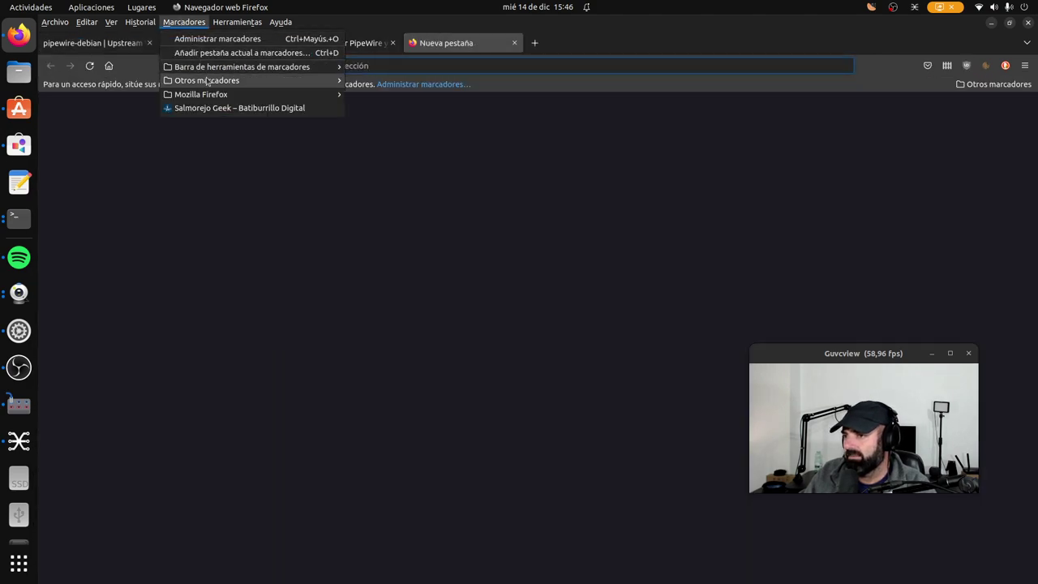
{"action": "mouse_move", "coordinate": [207, 81]}
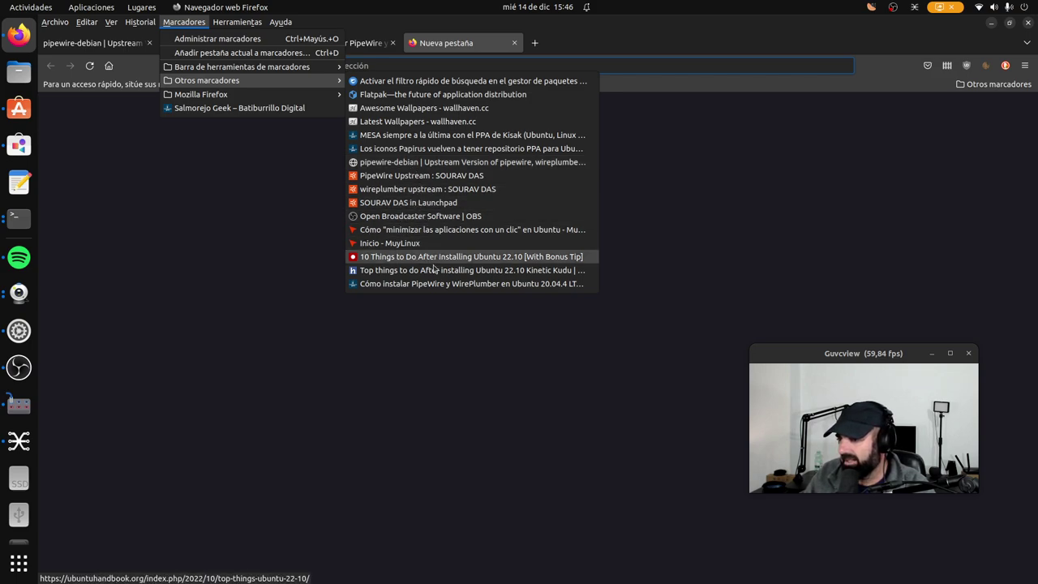
{"action": "left_click", "coordinate": [406, 95]}
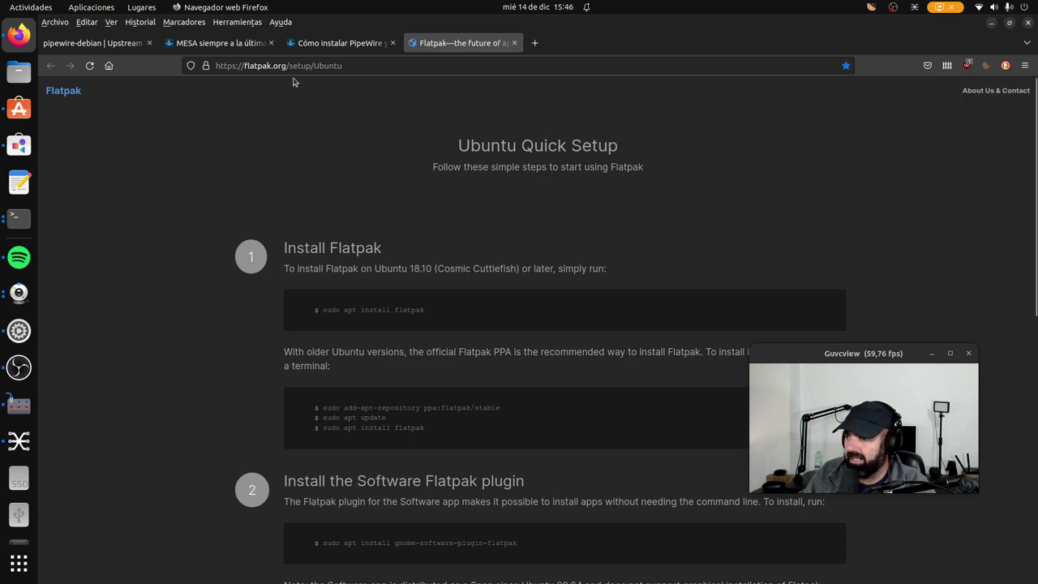
- Examine the Ubuntu Quick Setup steps for Flatpak, highlighting the commands that install flatpak and gnome-software-plugin-flatpak
{"action": "scroll", "coordinate": [340, 174], "scroll_direction": "down", "scroll_amount": 4}
{"action": "scroll", "coordinate": [416, 258], "scroll_direction": "up", "scroll_amount": 4}
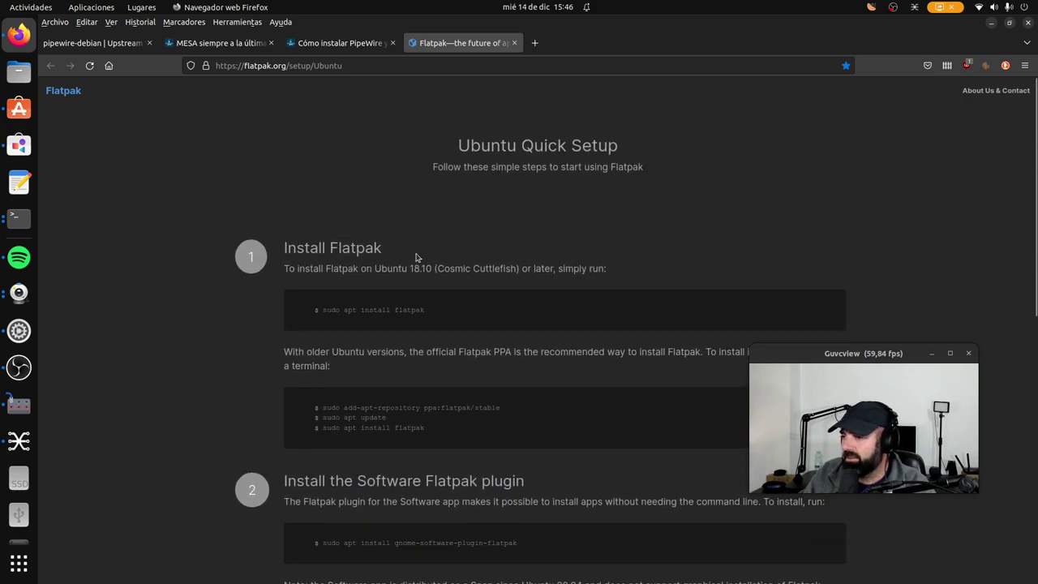
{"action": "left_click_drag", "start_coordinate": [442, 319], "coordinate": [328, 320]}
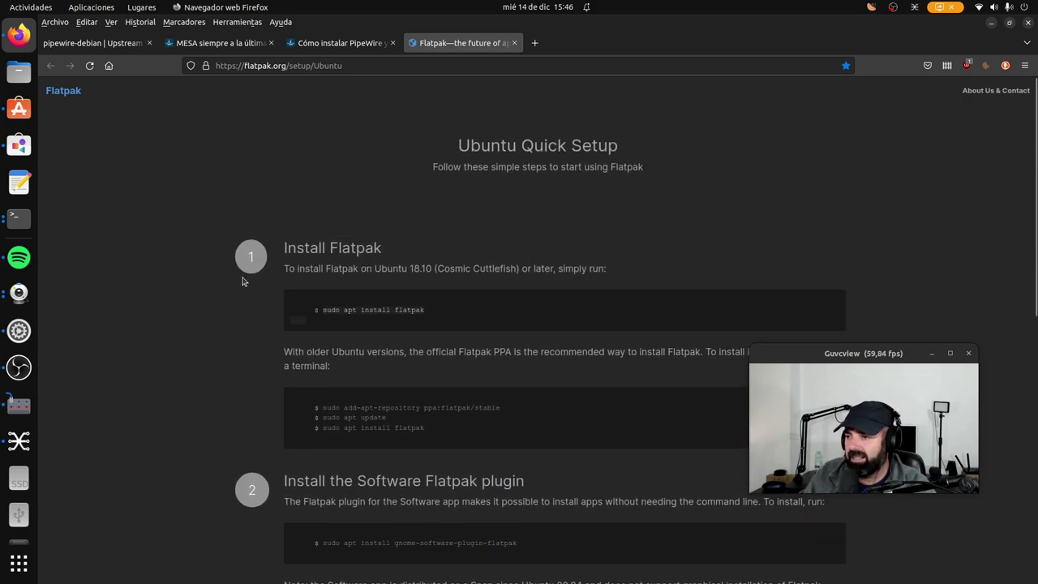
{"action": "scroll", "coordinate": [415, 312], "scroll_direction": "down", "scroll_amount": 4}
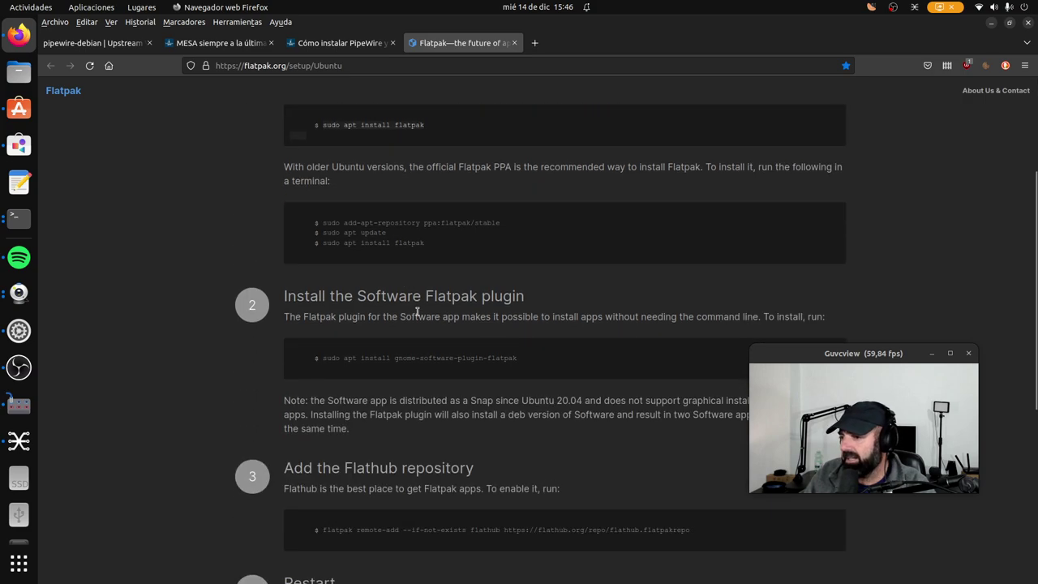
{"action": "scroll", "coordinate": [467, 234], "scroll_direction": "down", "scroll_amount": 2}
{"action": "scroll", "coordinate": [495, 219], "scroll_direction": "up", "scroll_amount": 4}
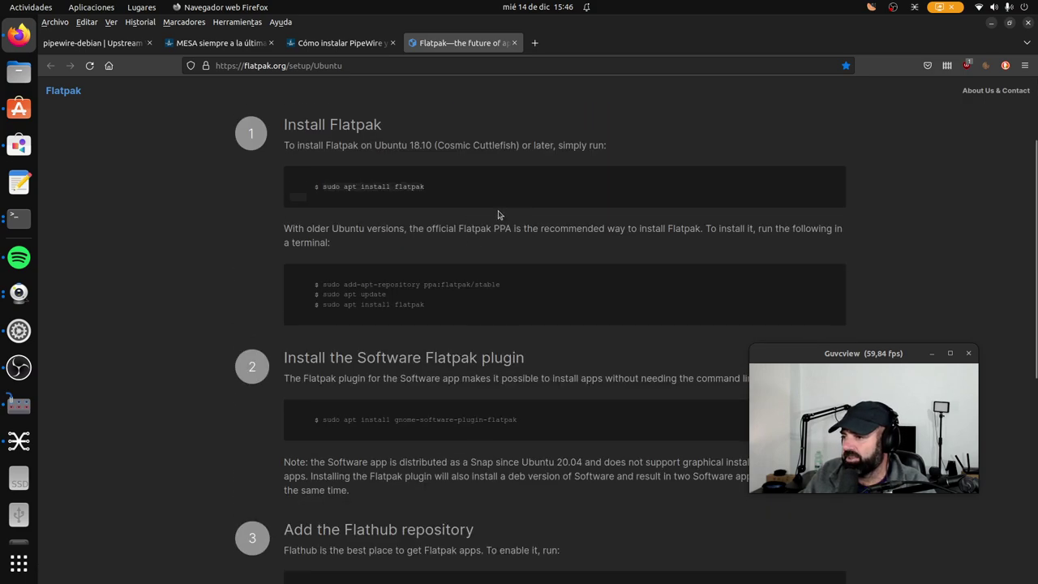
{"action": "scroll", "coordinate": [519, 319], "scroll_direction": "down", "scroll_amount": 4}
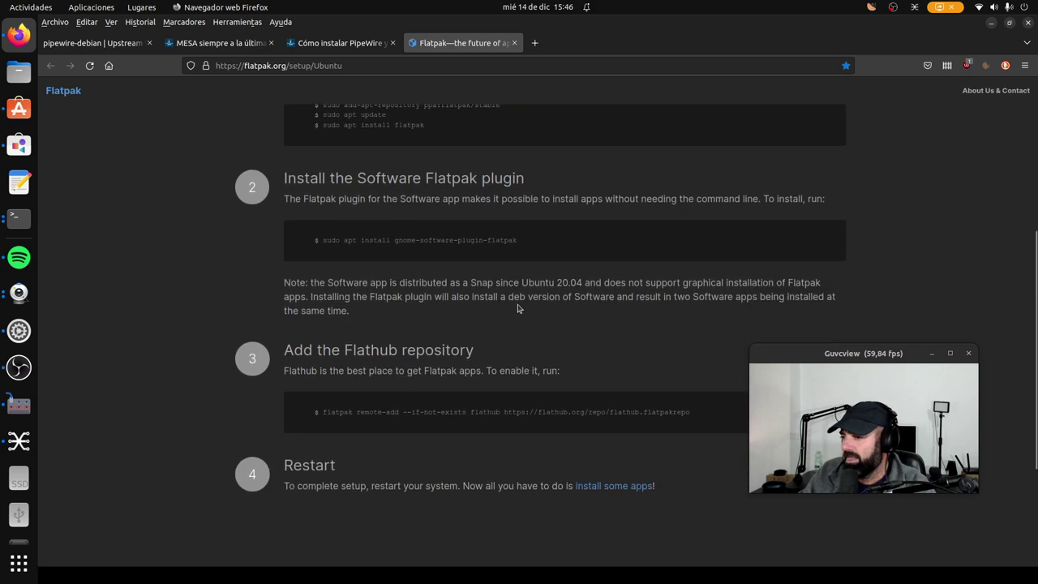
{"action": "left_click_drag", "start_coordinate": [519, 235], "coordinate": [325, 234]}
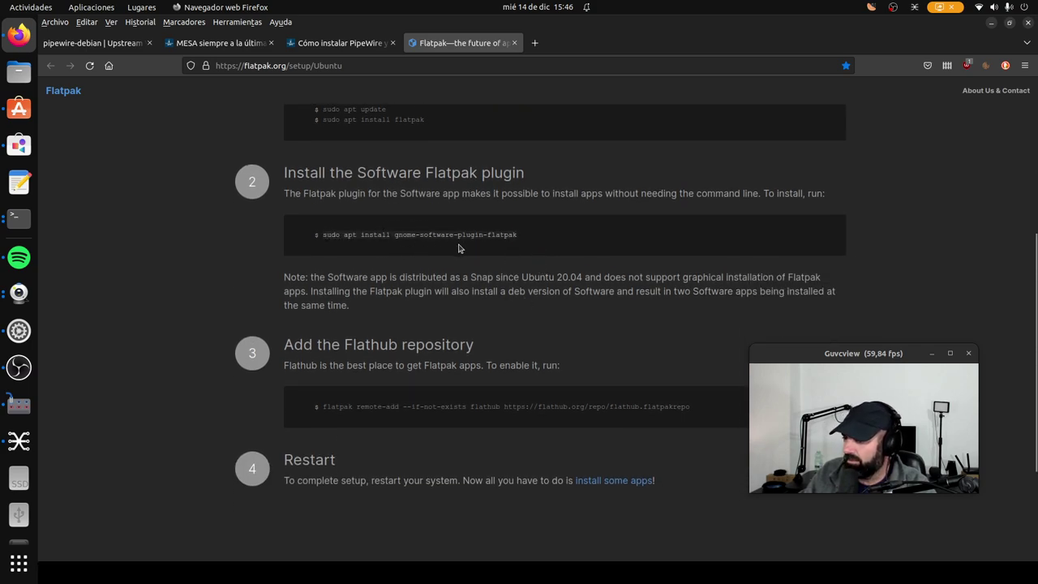
{"action": "left_click", "coordinate": [541, 245]}
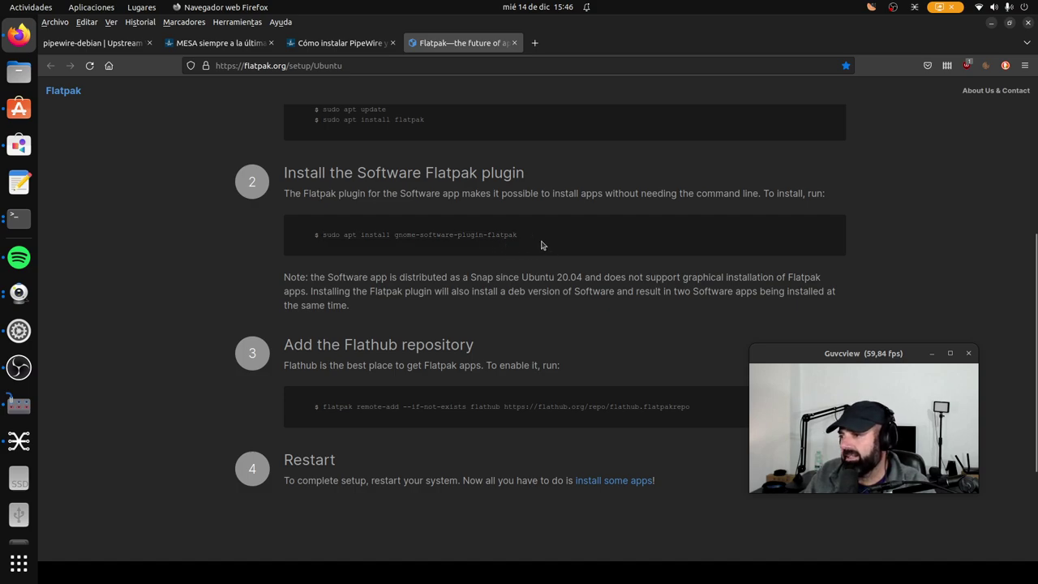
- Highlight the flatpak remote-add command under Add the Flathub repository, then minimize the Firefox window
{"action": "scroll", "coordinate": [478, 322], "scroll_direction": "down", "scroll_amount": 2}
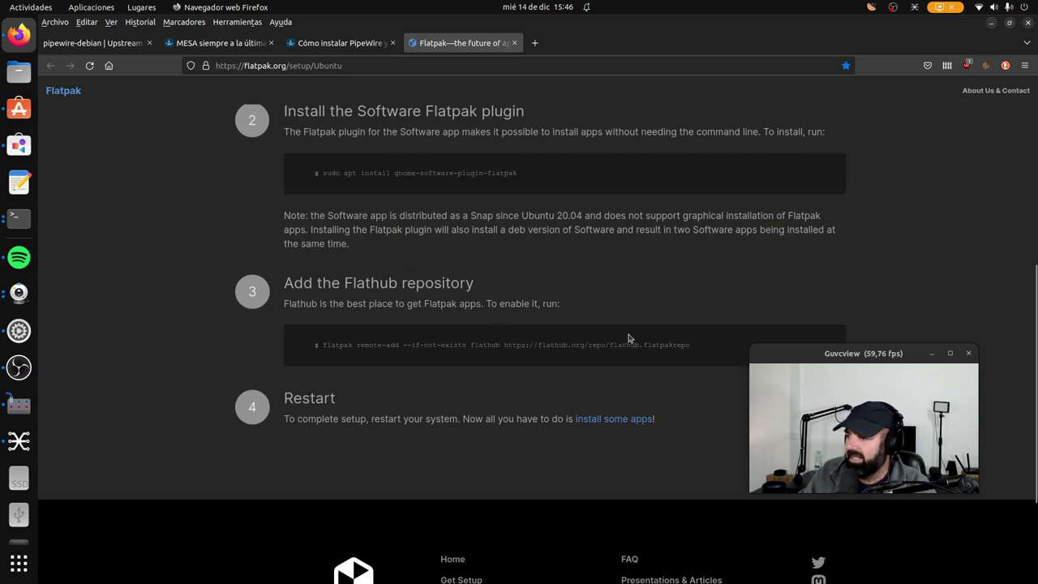
{"action": "left_click_drag", "start_coordinate": [698, 356], "coordinate": [314, 345]}
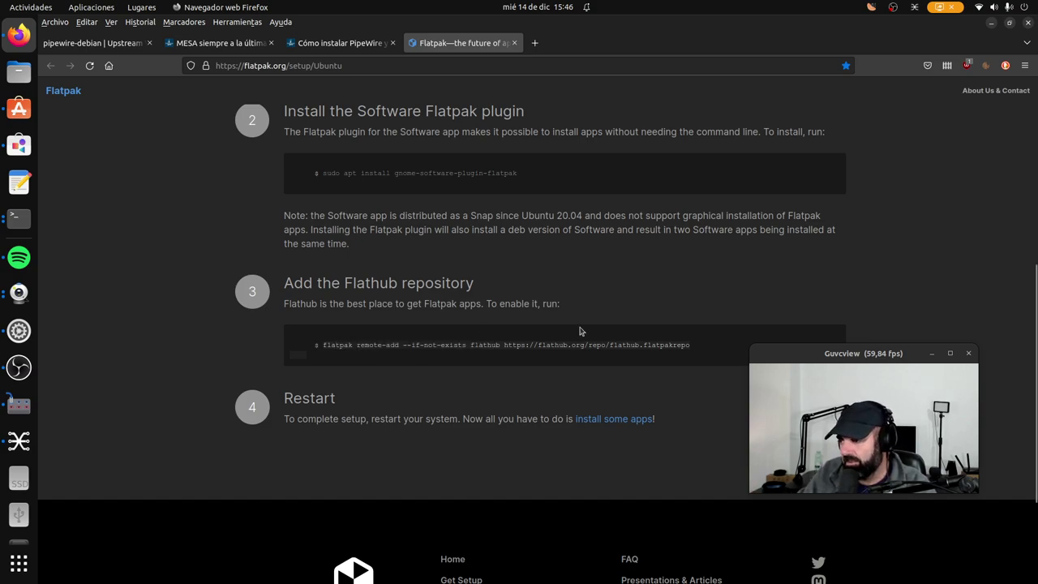
{"action": "left_click", "coordinate": [991, 22]}
- Move the Ubuntu Software window lower and bring the GNOME Software store in front of it, beside the dock
{"action": "left_click", "coordinate": [534, 41]}
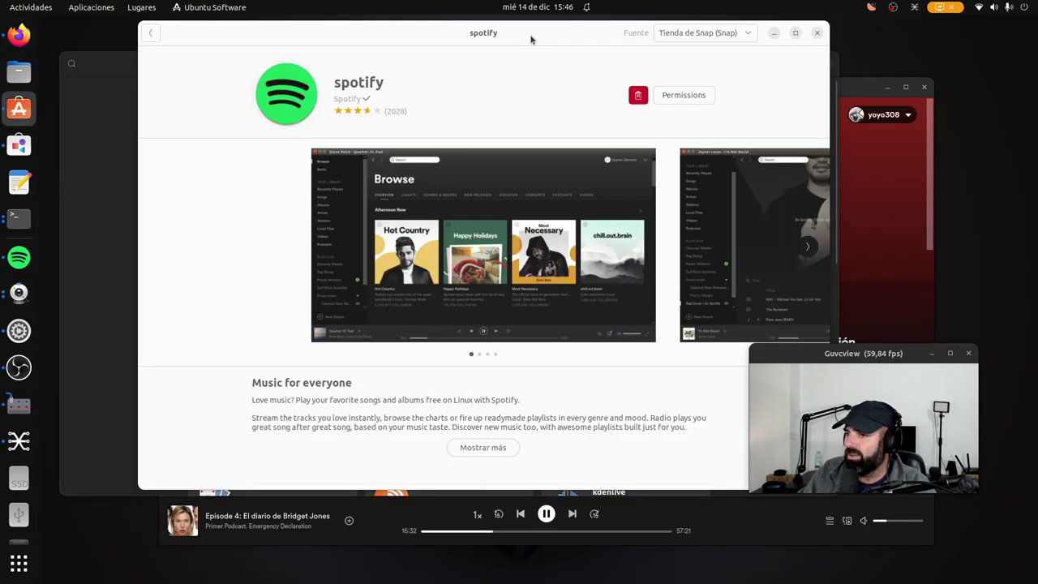
{"action": "left_click_drag", "start_coordinate": [429, 32], "coordinate": [451, 153]}
{"action": "left_click_drag", "start_coordinate": [660, 66], "coordinate": [613, 33]}
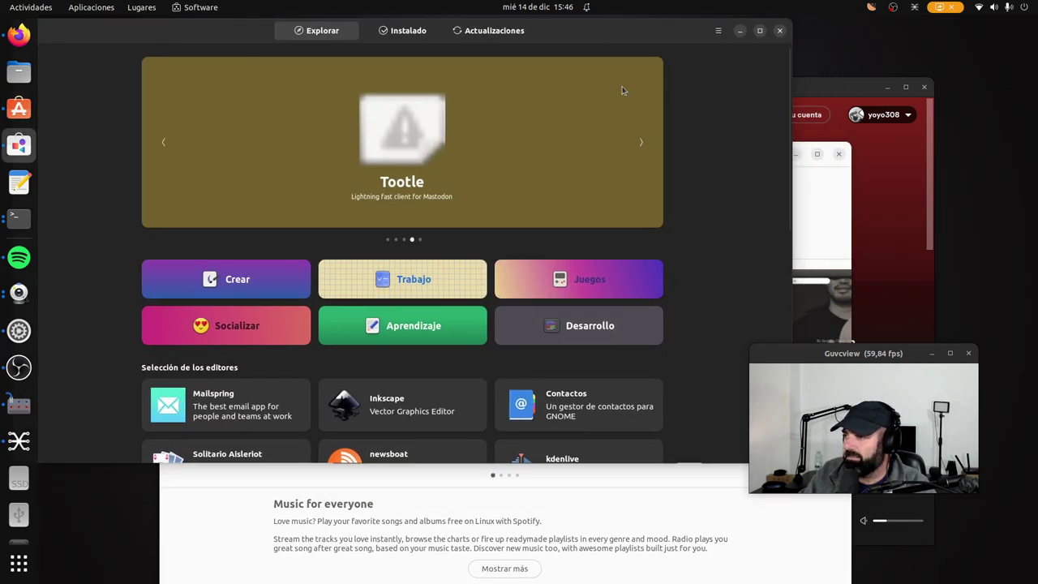
- Check the Actualizaciones page of GNOME Software, return to Explorar, and move the store window clear of the dock
{"action": "left_click", "coordinate": [511, 36]}
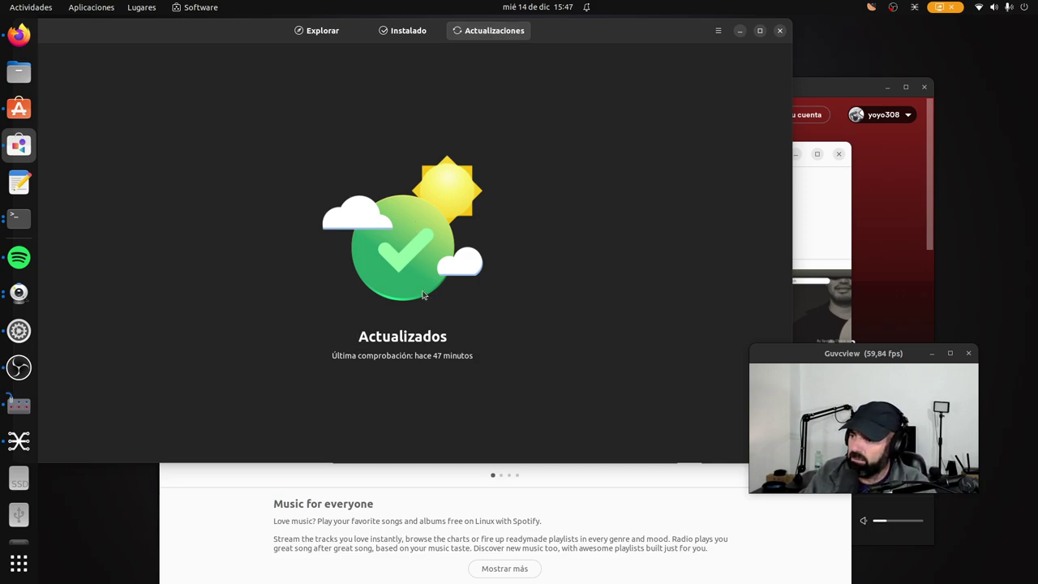
{"action": "left_click", "coordinate": [318, 33]}
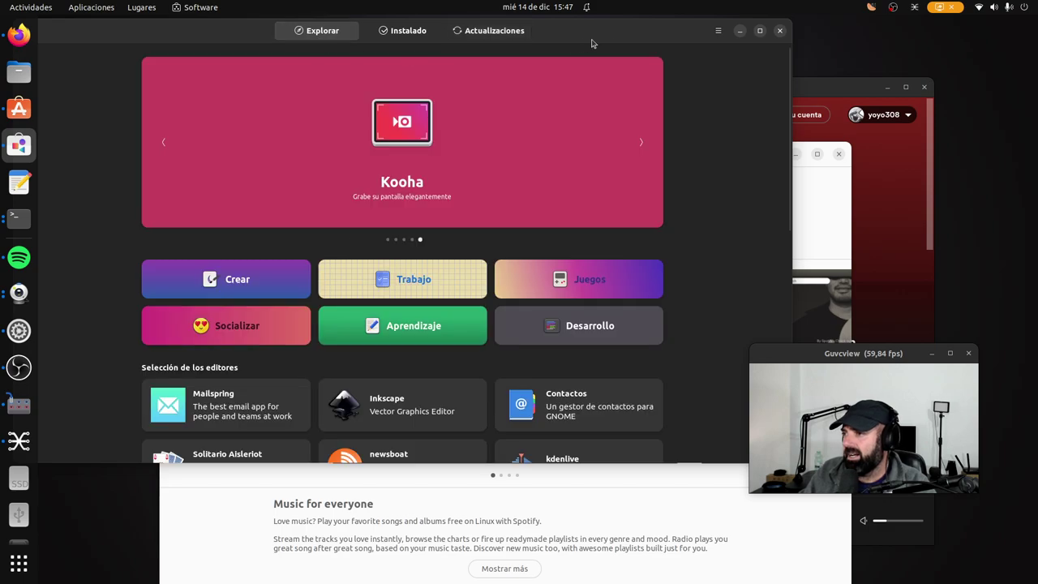
{"action": "left_click_drag", "start_coordinate": [647, 38], "coordinate": [750, 80]}
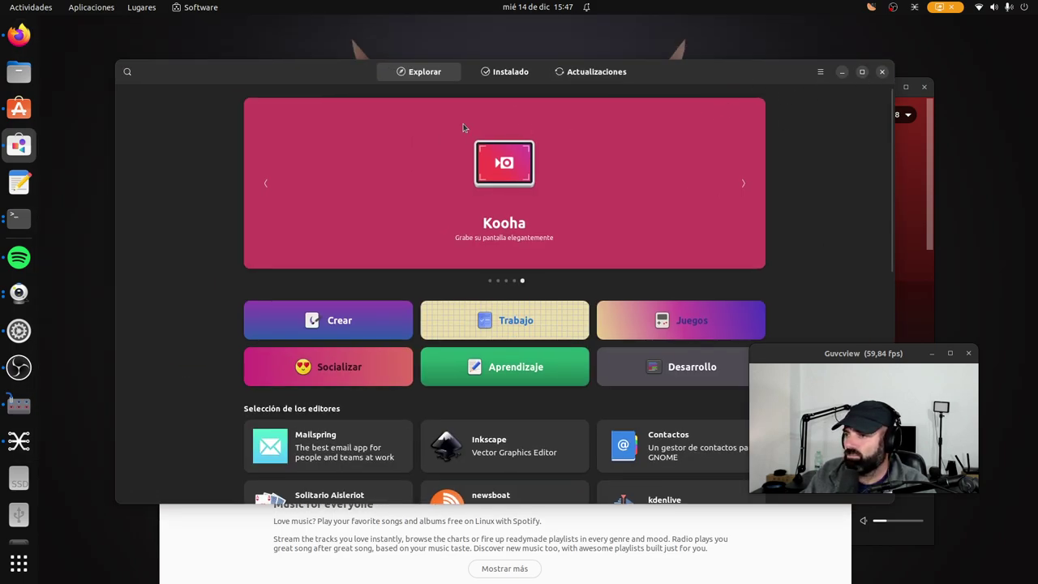
- Search the GNOME Software store for "spotify" and shift its window slightly towards the dock
{"action": "left_click", "coordinate": [128, 71]}
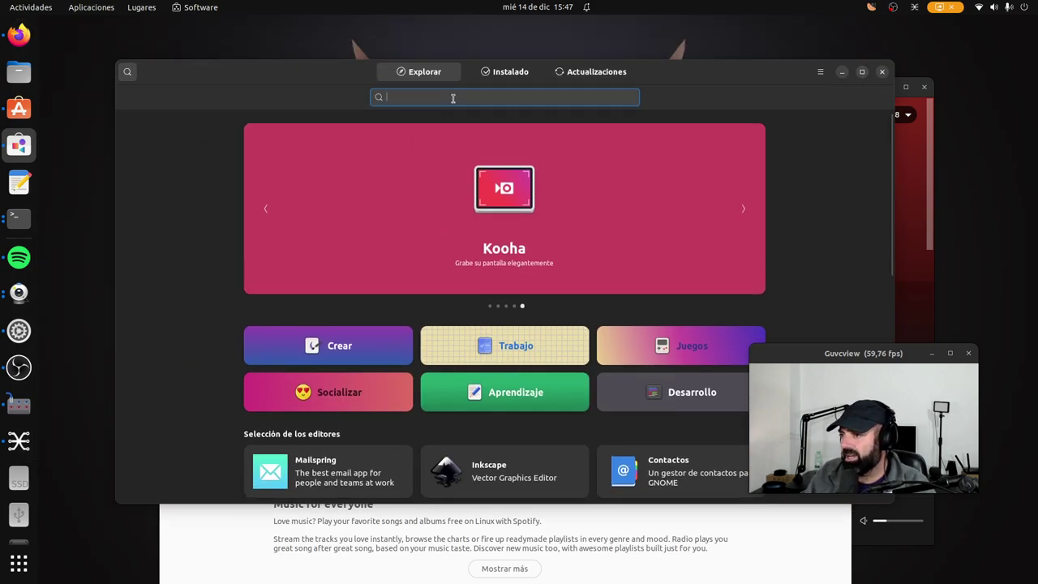
{"action": "type", "text": "s"}
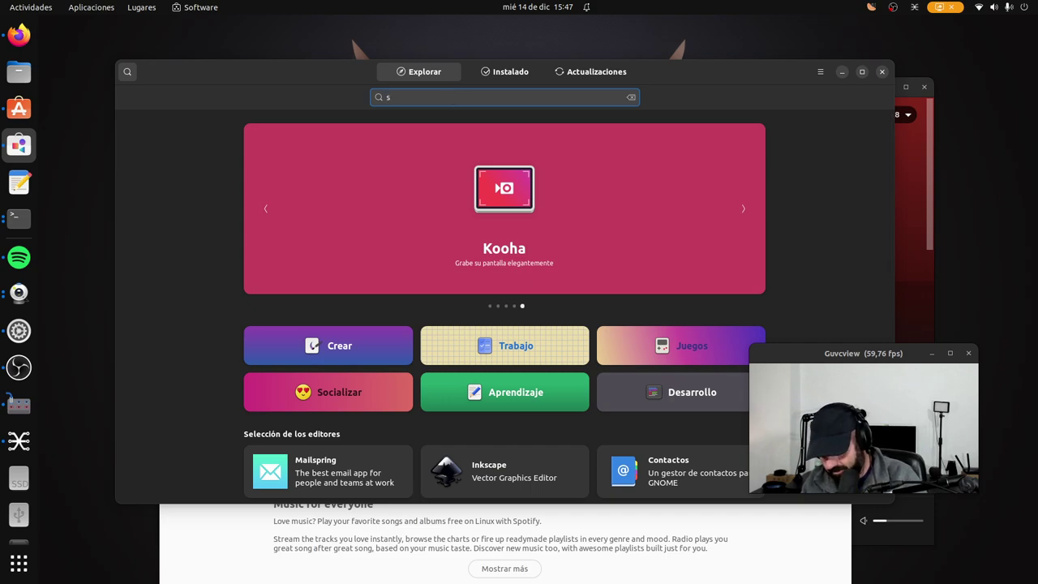
{"action": "type", "text": "poti"}
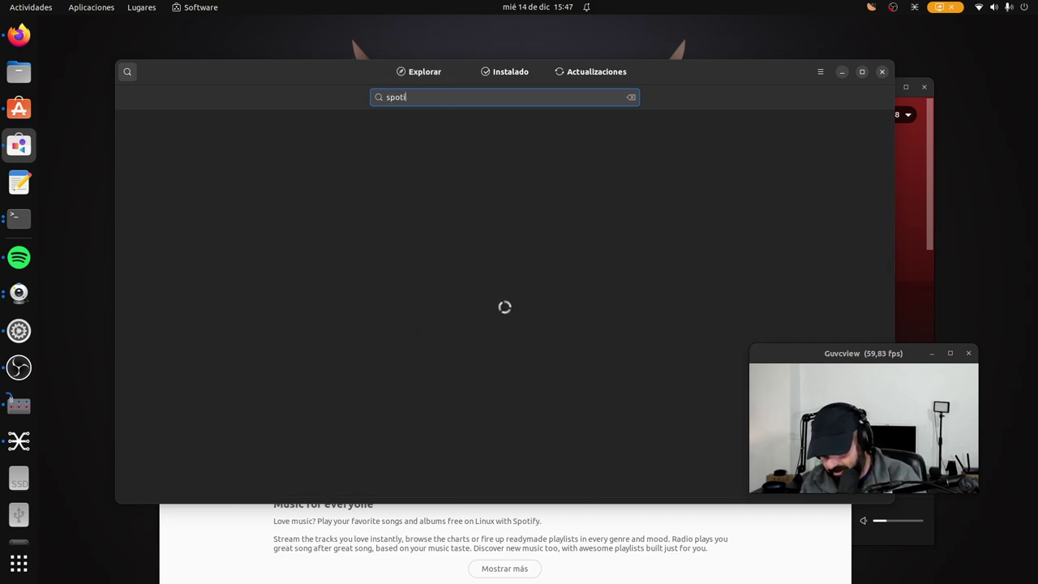
{"action": "type", "text": "fy"}
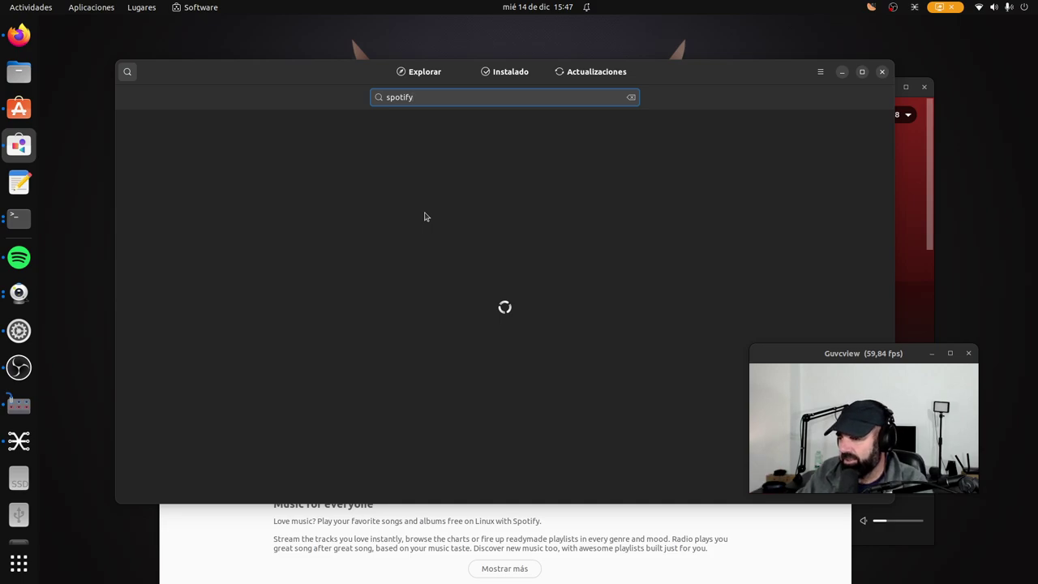
{"action": "left_click_drag", "start_coordinate": [306, 79], "coordinate": [268, 57]}
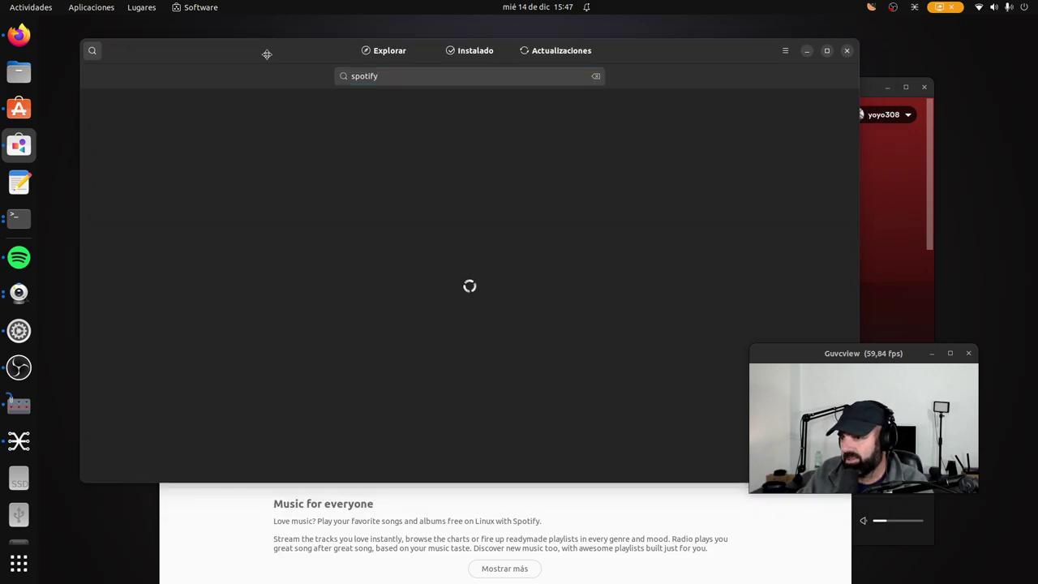